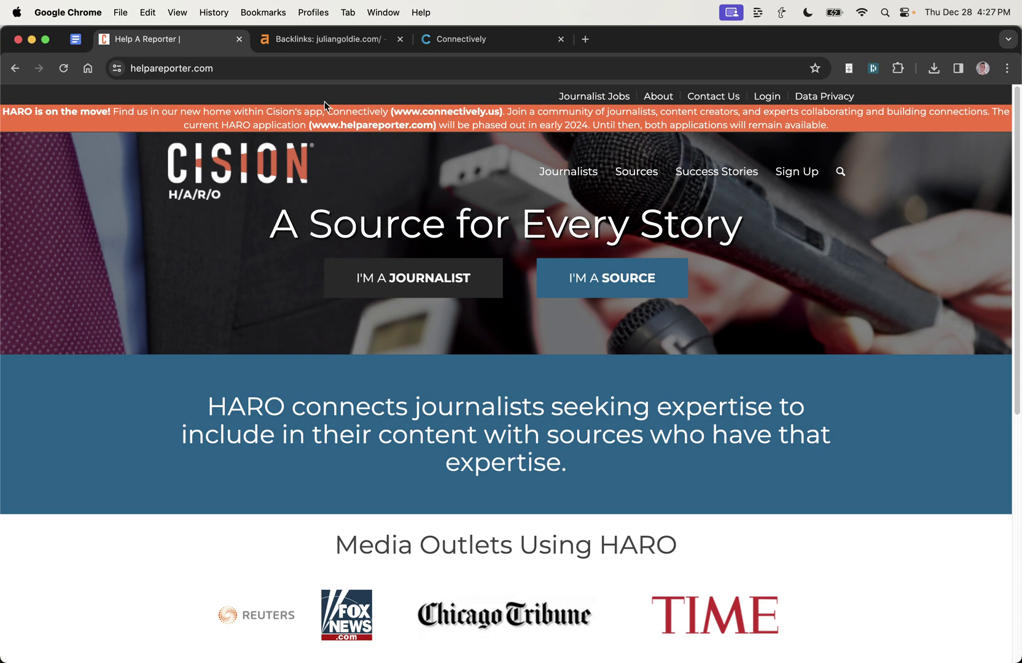
Note Connectively in the HARO banner and check Databox's DR 82 backlink in ahrefs.
double_click(368, 111)
click(533, 338)
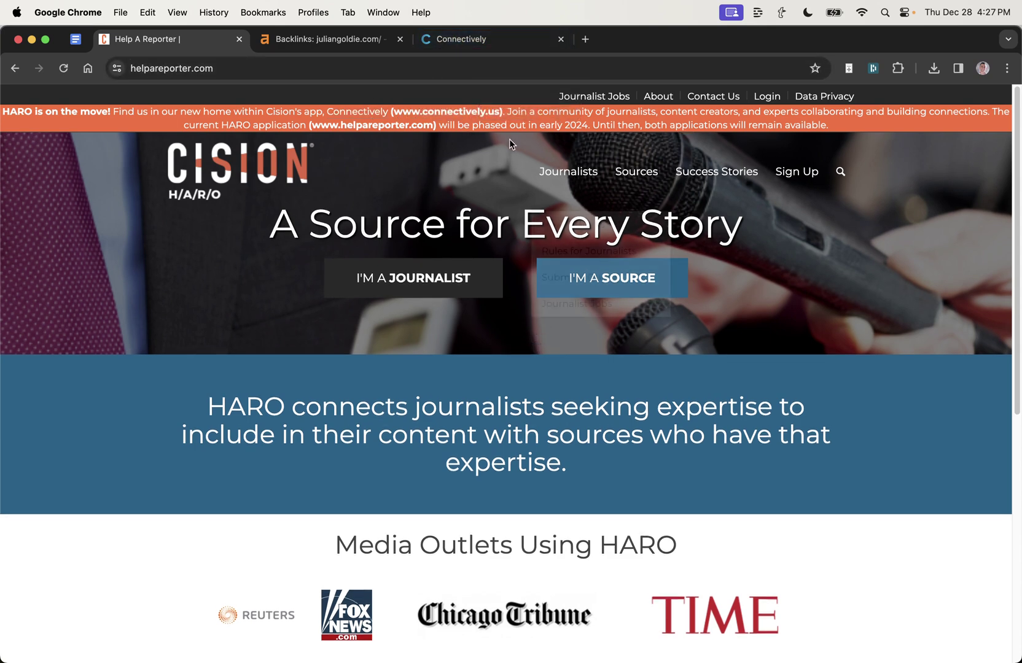
click(276, 42)
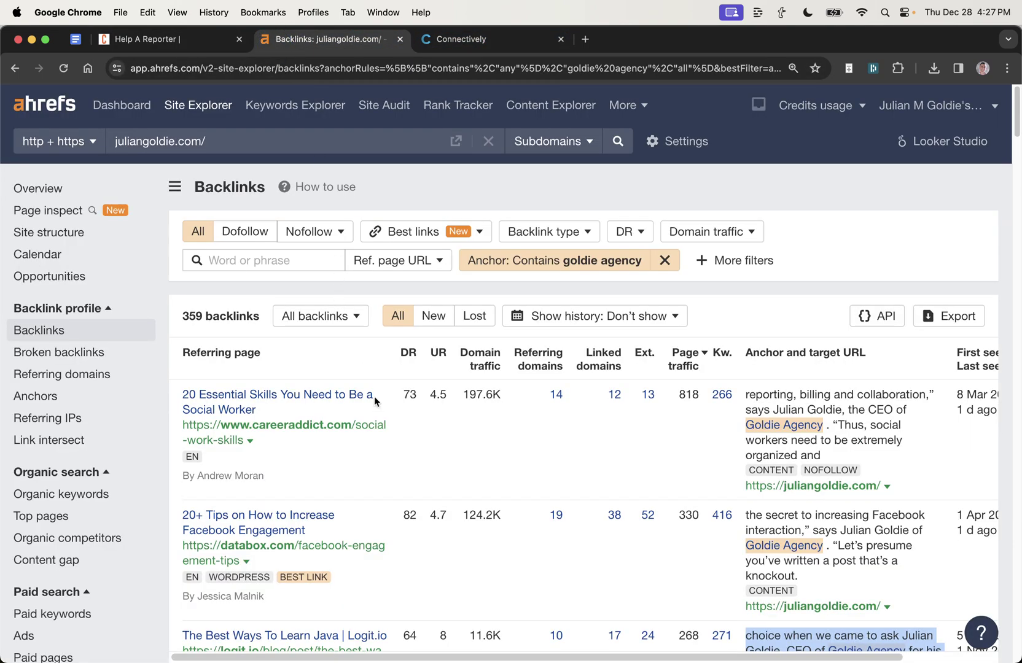
scroll(390, 392, down, 5)
double_click(409, 227)
click(673, 228)
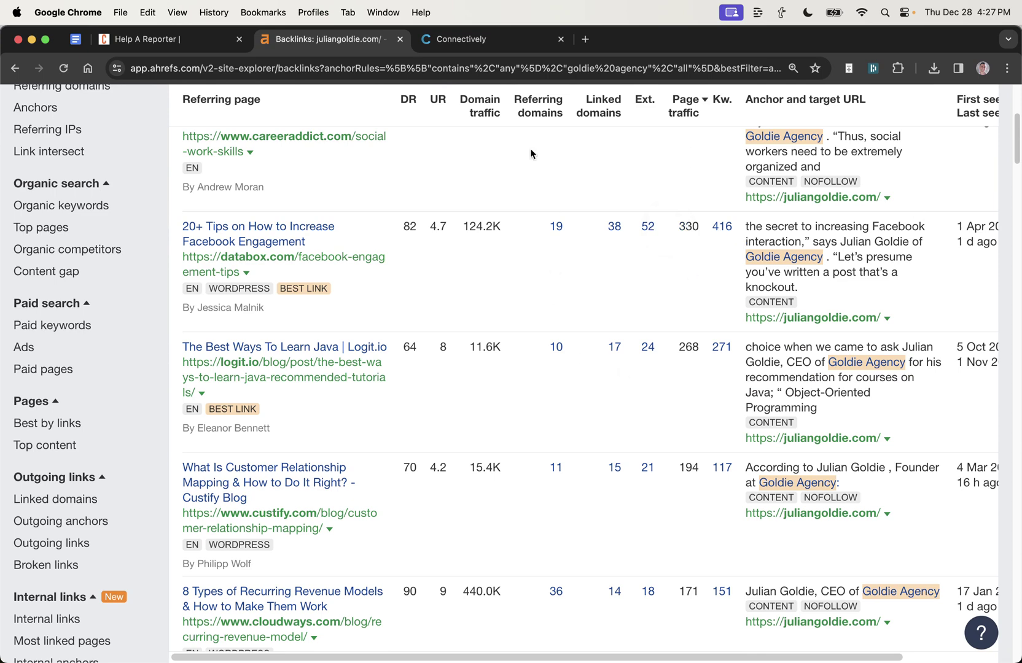
Browse the Connectively HARO Queries list and place the cursor in its keyword search box.
click(455, 39)
click(126, 40)
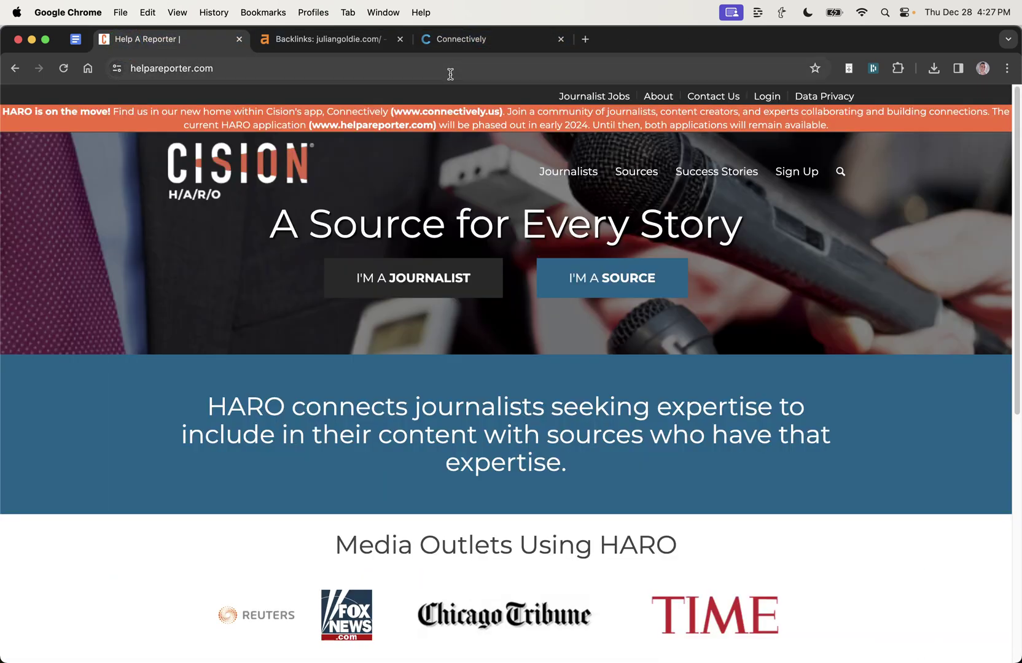
click(459, 48)
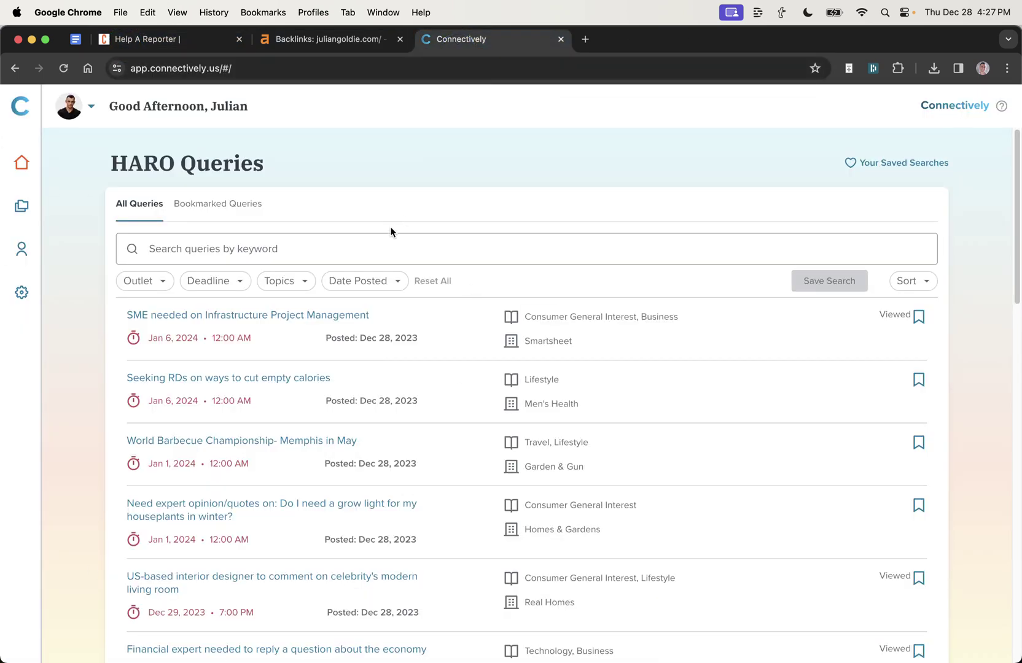
scroll(399, 252, down, 15)
scroll(413, 281, up, 15)
click(807, 254)
Return to the ahrefs backlinks report for juliangoldie.com and note Cloudways' DR 90.
click(304, 39)
scroll(434, 627, up, 1)
scroll(440, 605, down, 2)
drag(427, 553, 379, 553)
scroll(434, 552, down, 3)
scroll(644, 425, up, 8)
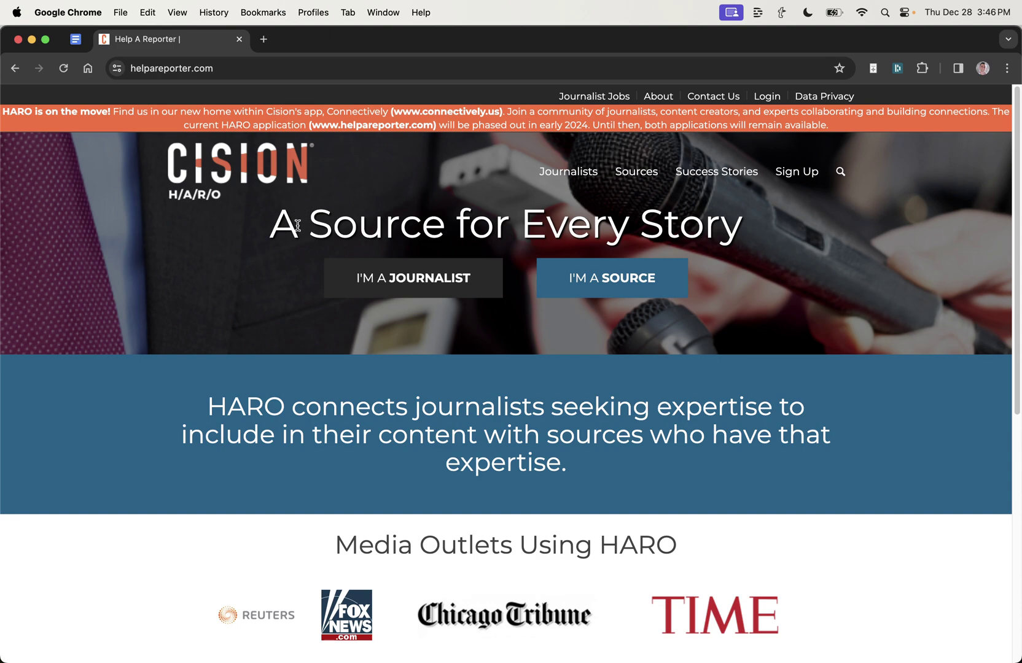
scroll(304, 271, down, 5)
scroll(307, 246, up, 5)
drag(586, 121, 437, 120)
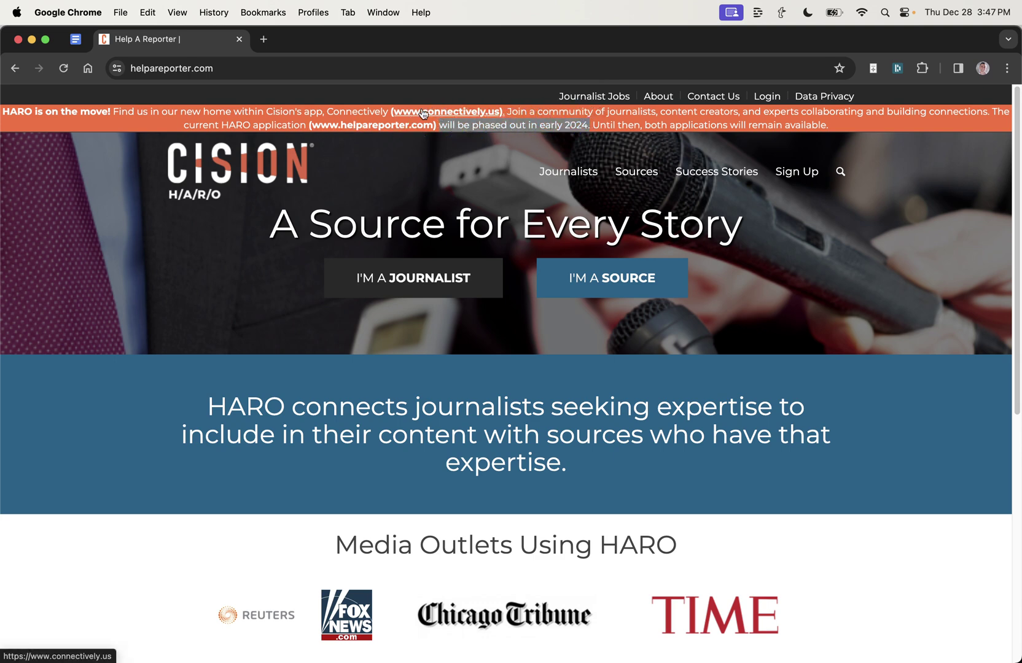
click(421, 112)
drag(337, 215, 680, 457)
Start the Connectively sign-up from the homepage's Join Now button.
click(682, 444)
scroll(699, 379, down, 15)
scroll(697, 377, up, 15)
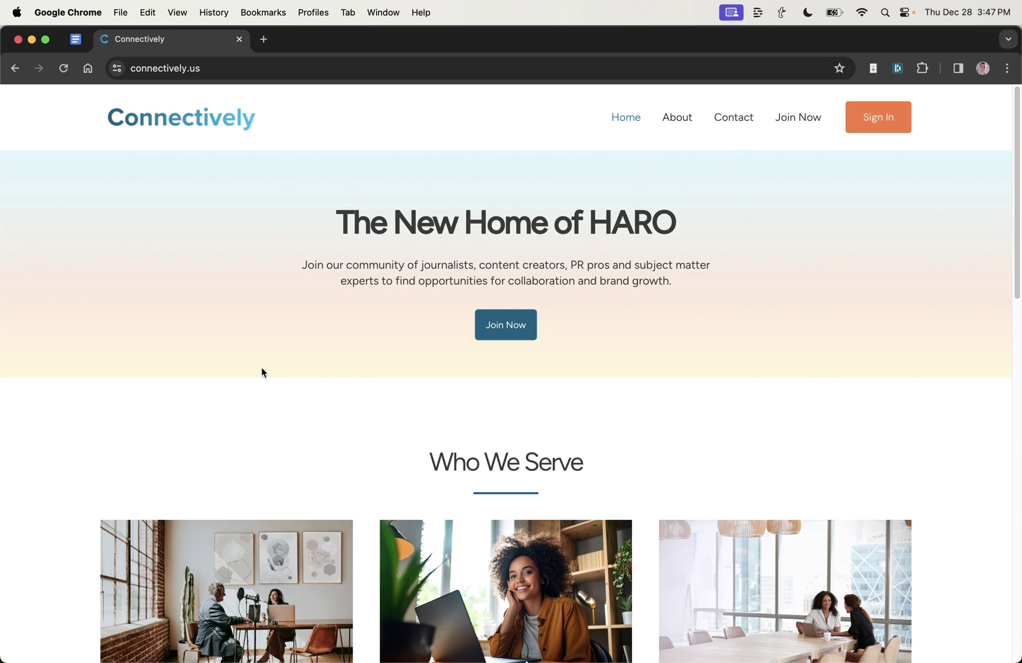
right_click(462, 339)
key(Escape)
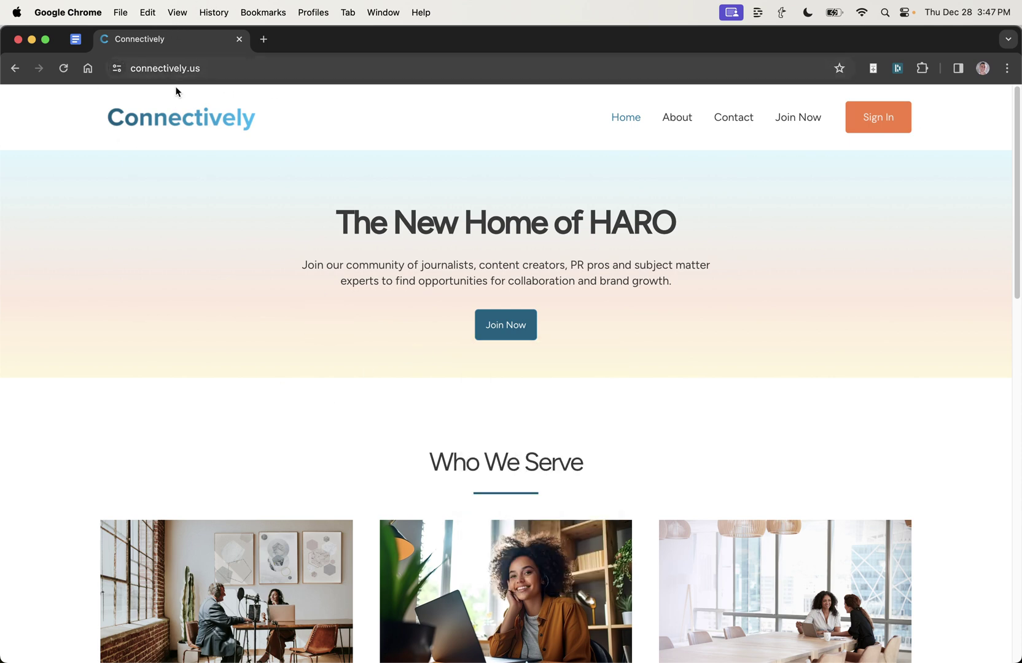
click(505, 335)
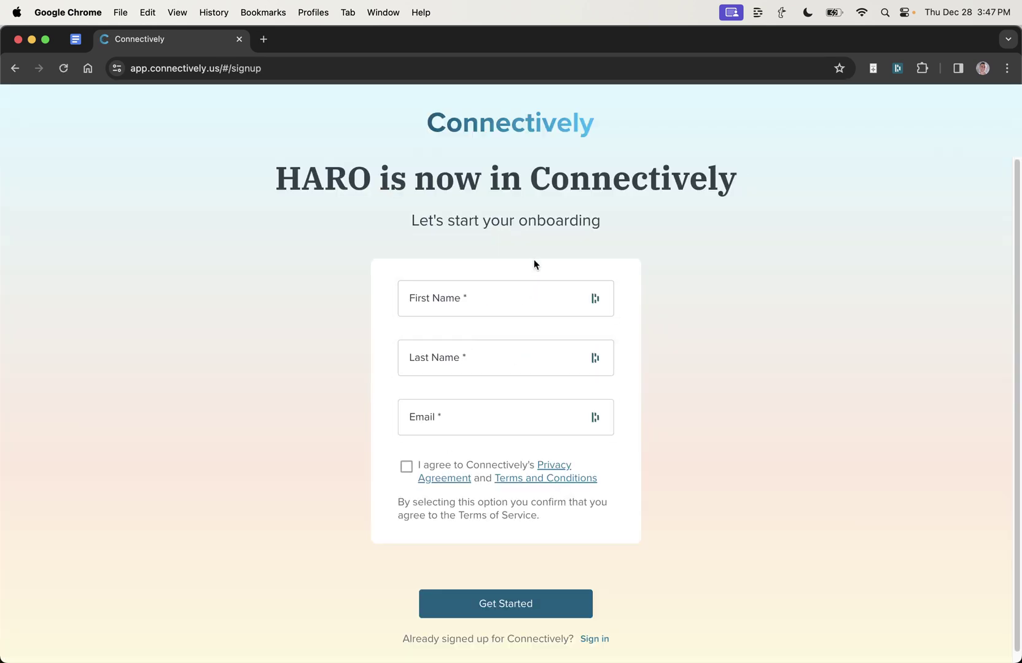
Fill the name and e-mail from autofill, accept the terms, and submit the sign-up.
click(533, 286)
text(iJ)
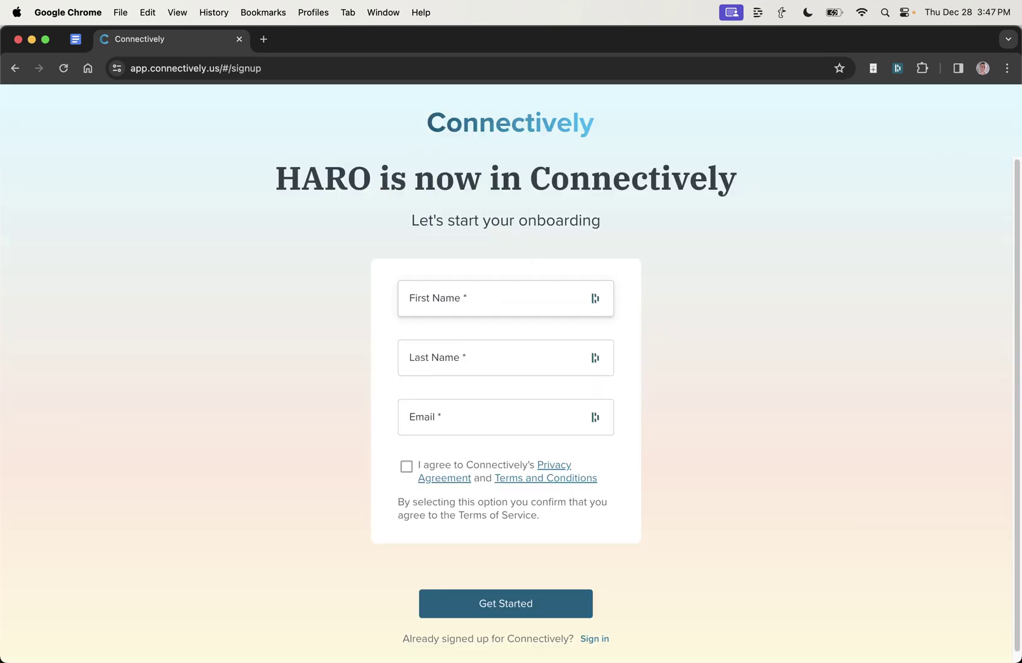
key(Down)
key(Return)
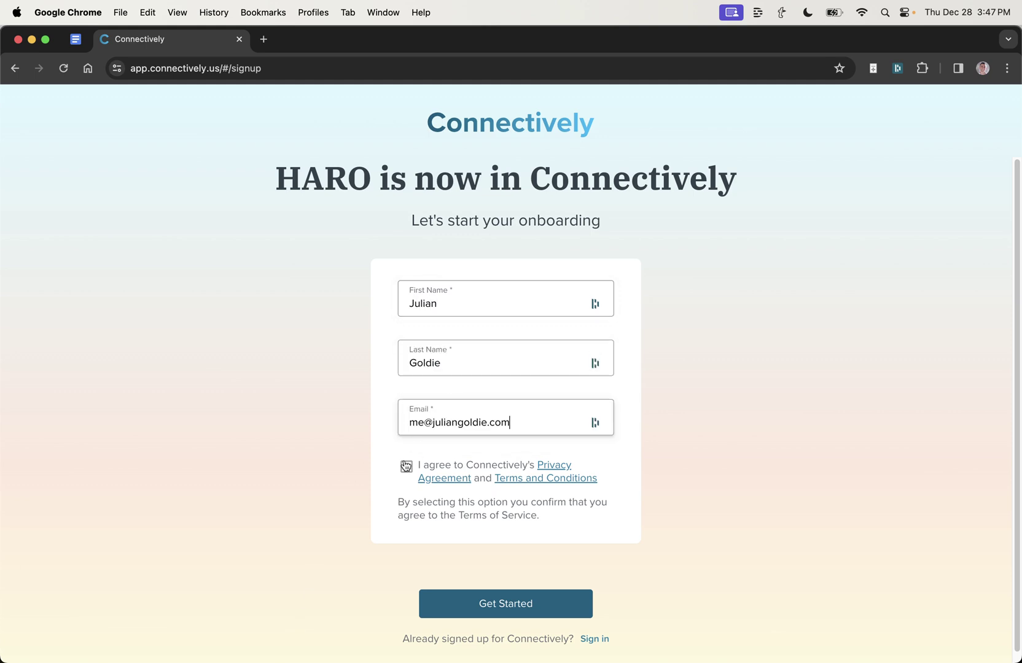
click(406, 466)
click(485, 602)
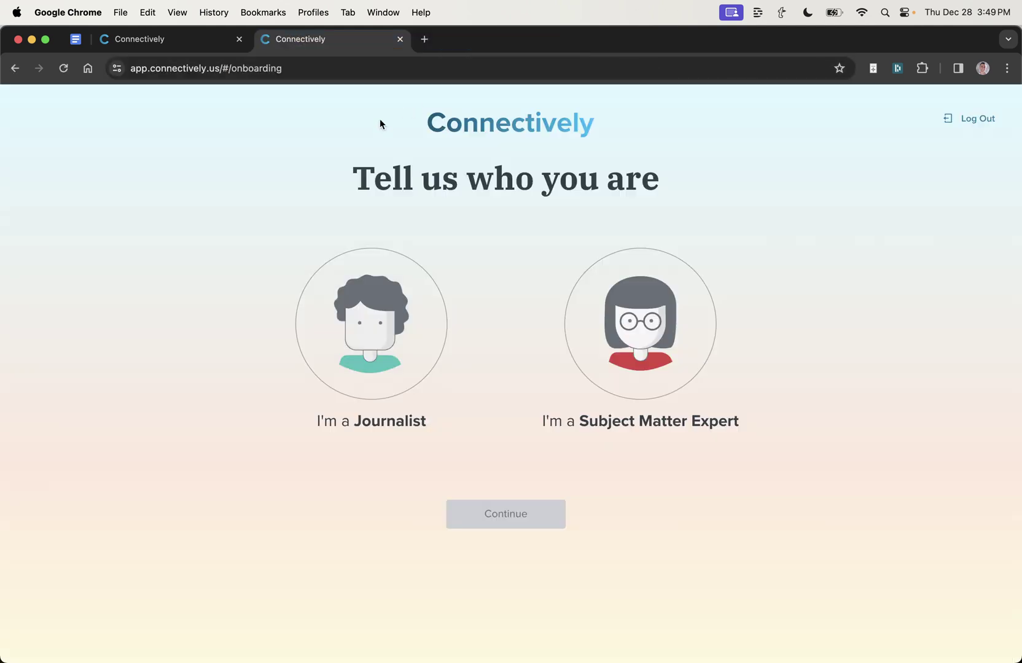
Choose the Subject Matter Expert role on 'Tell us who you are' and continue.
triple_click(824, 169)
click(613, 164)
triple_click(645, 225)
triple_click(685, 188)
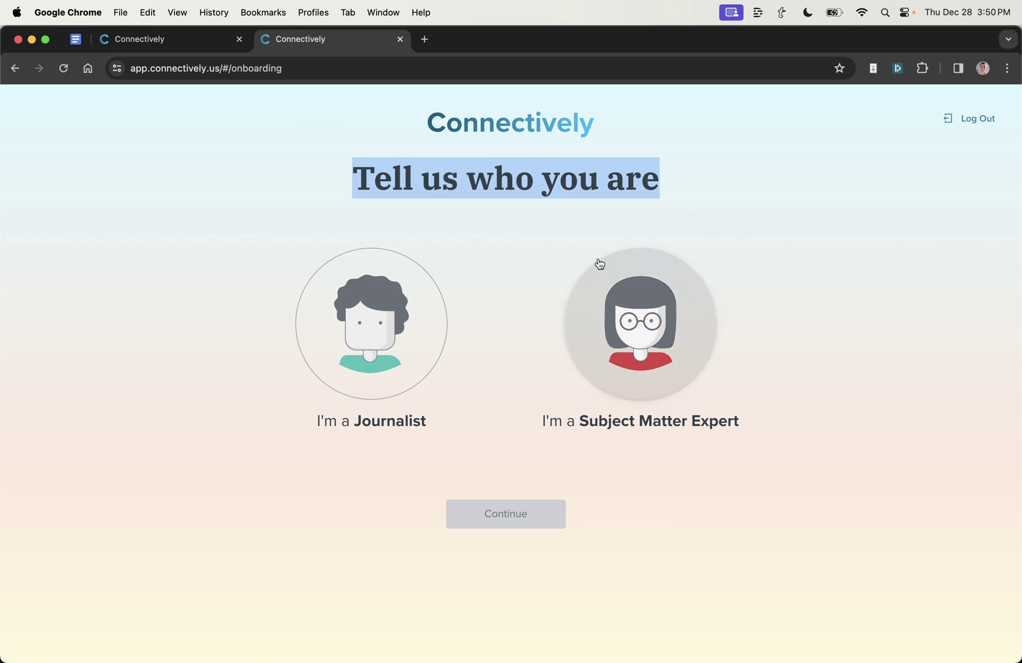
click(690, 322)
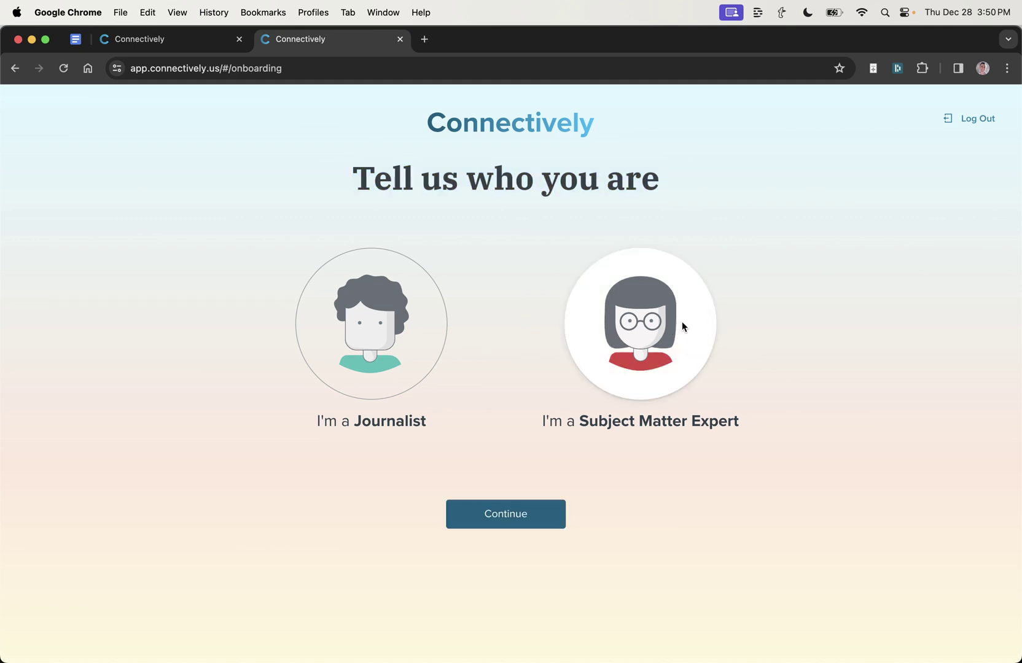
click(539, 526)
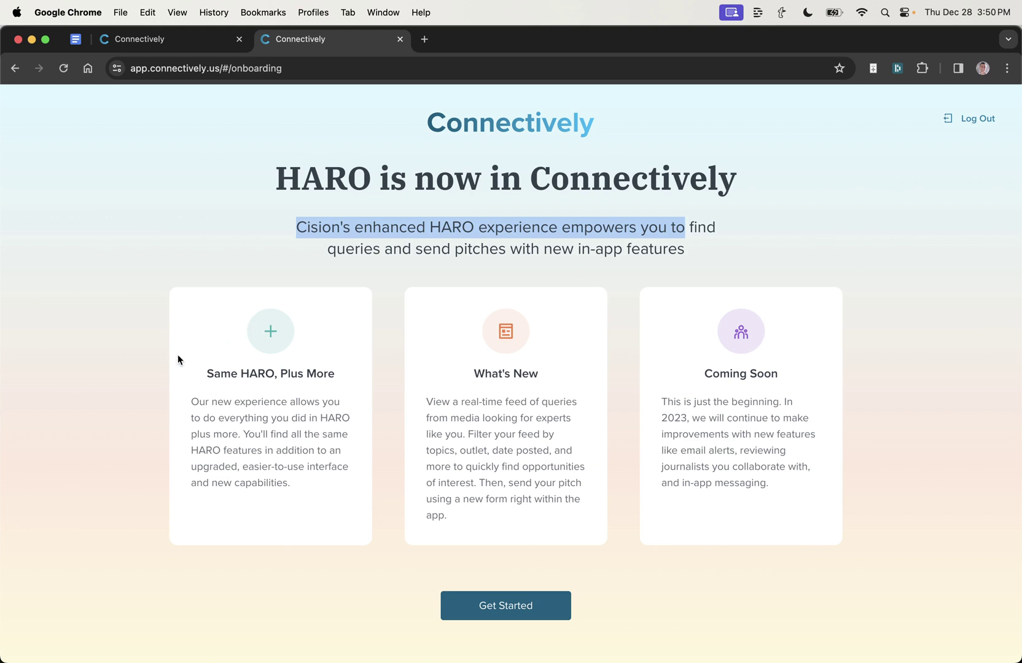
Read the Same HARO Plus More, What's New and Coming Soon intro, then proceed to Profile Information.
drag(178, 358, 301, 480)
click(301, 481)
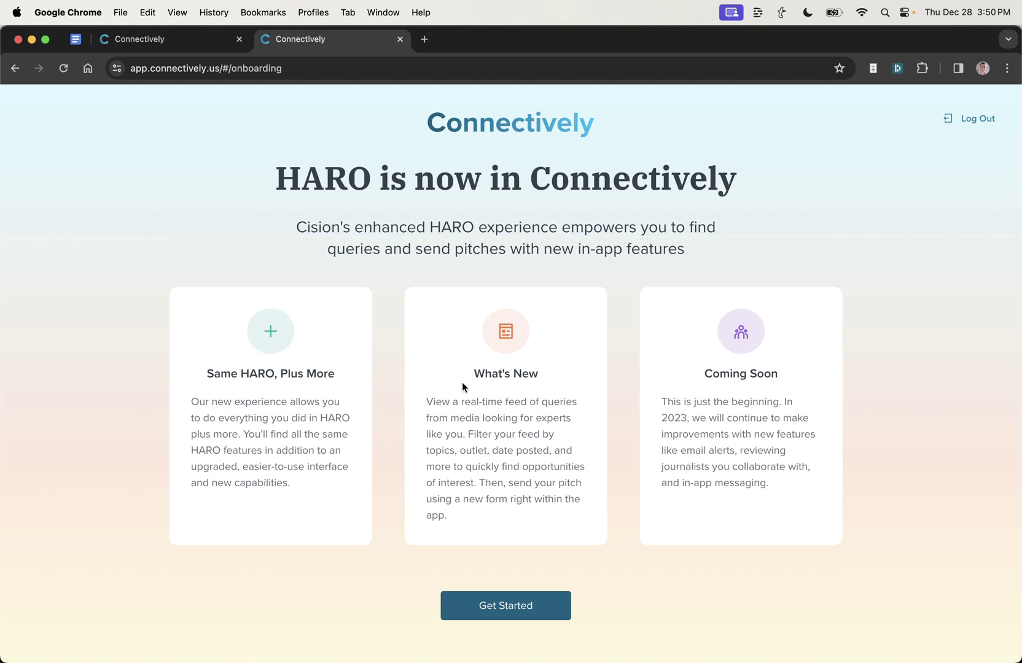
drag(465, 436, 591, 477)
click(581, 372)
drag(706, 386, 794, 538)
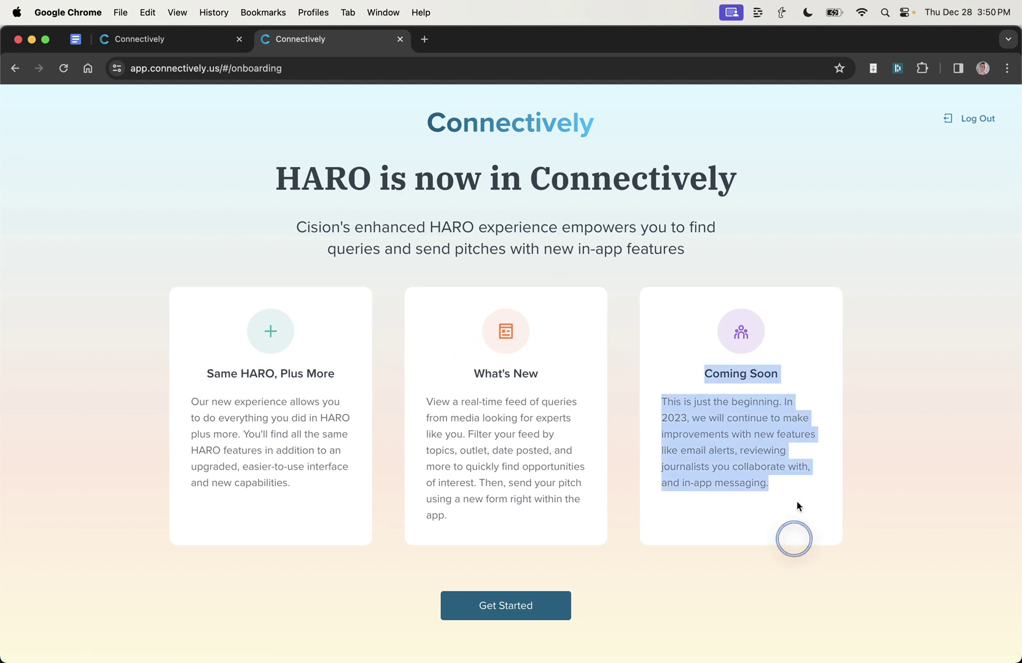
click(509, 610)
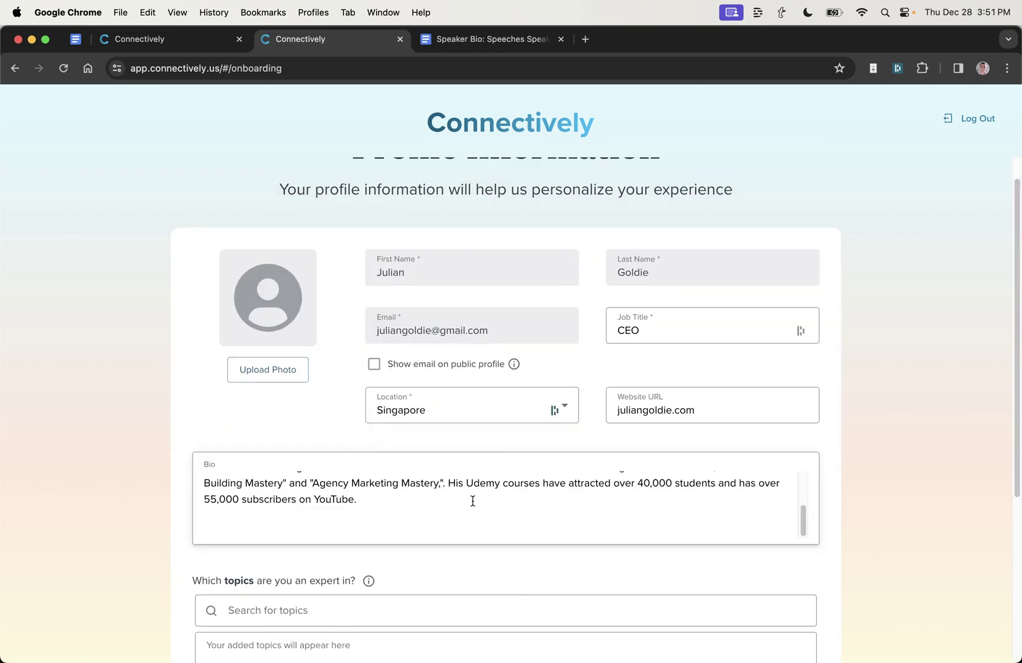
Add Marketing, Search Engines and Business as expert topics after 'ChatGPT' finds no match.
scroll(478, 499, up, 3)
scroll(478, 499, down, 8)
click(298, 353)
text(ChatGPT)
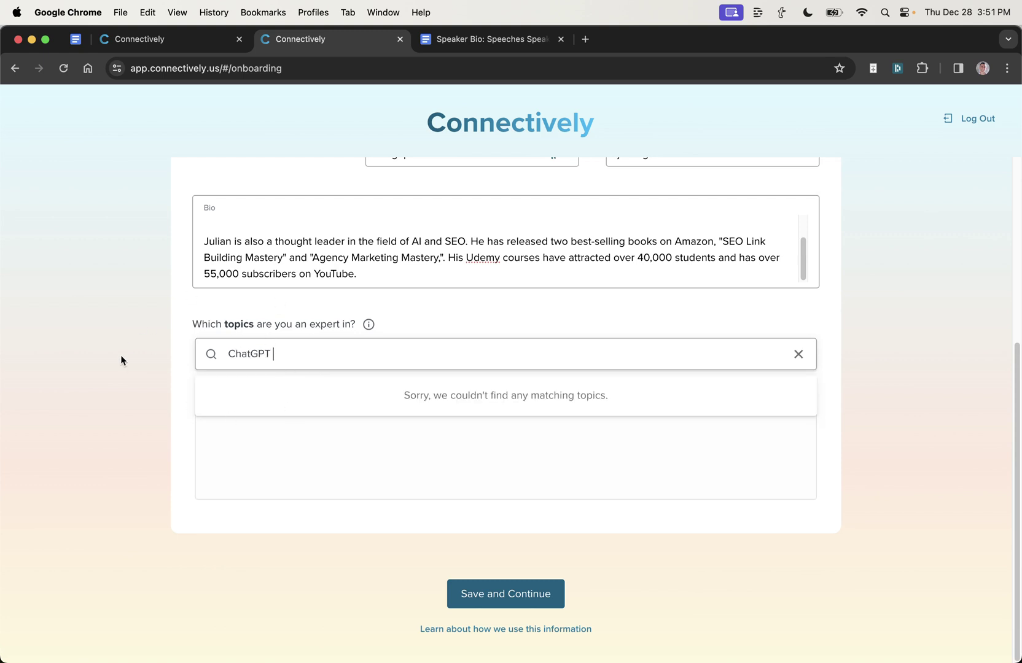
key(super+a)
key(BackSpace)
text(marketing)
click(228, 398)
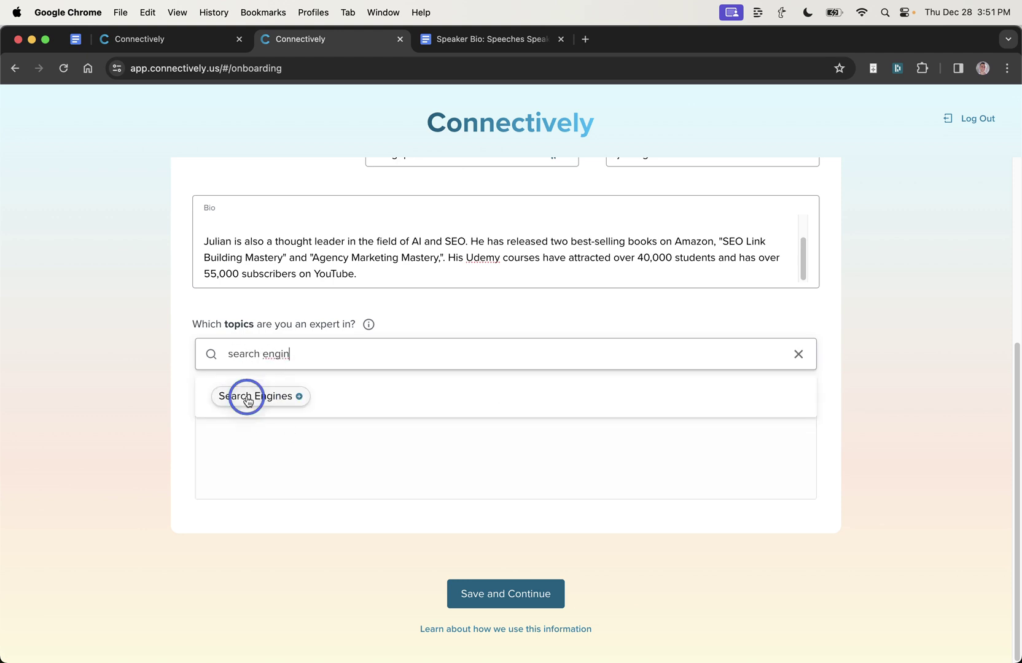
click(247, 399)
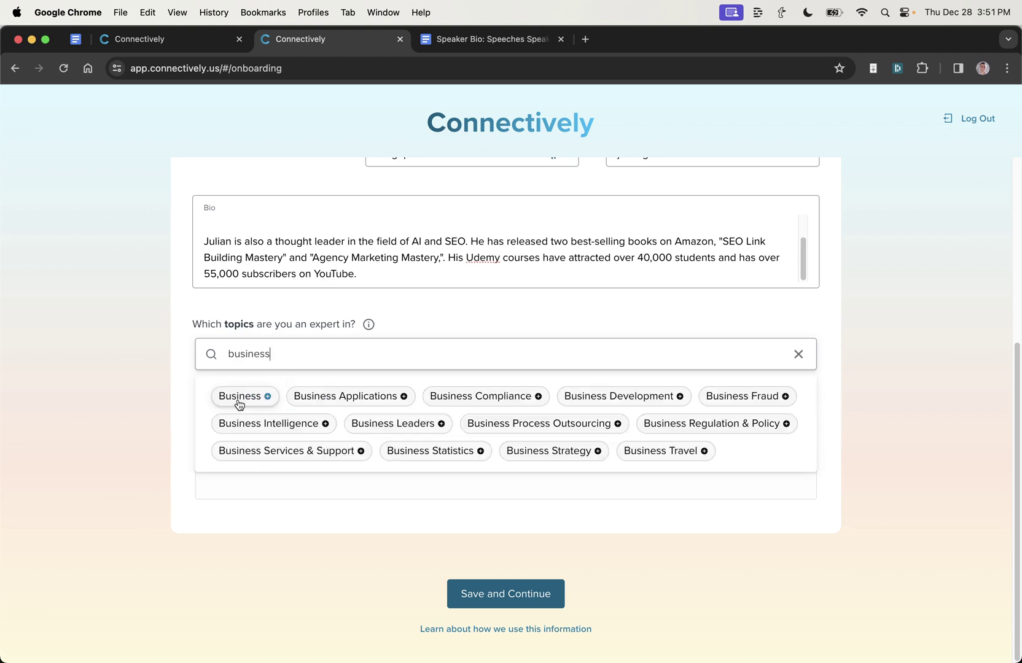
click(239, 398)
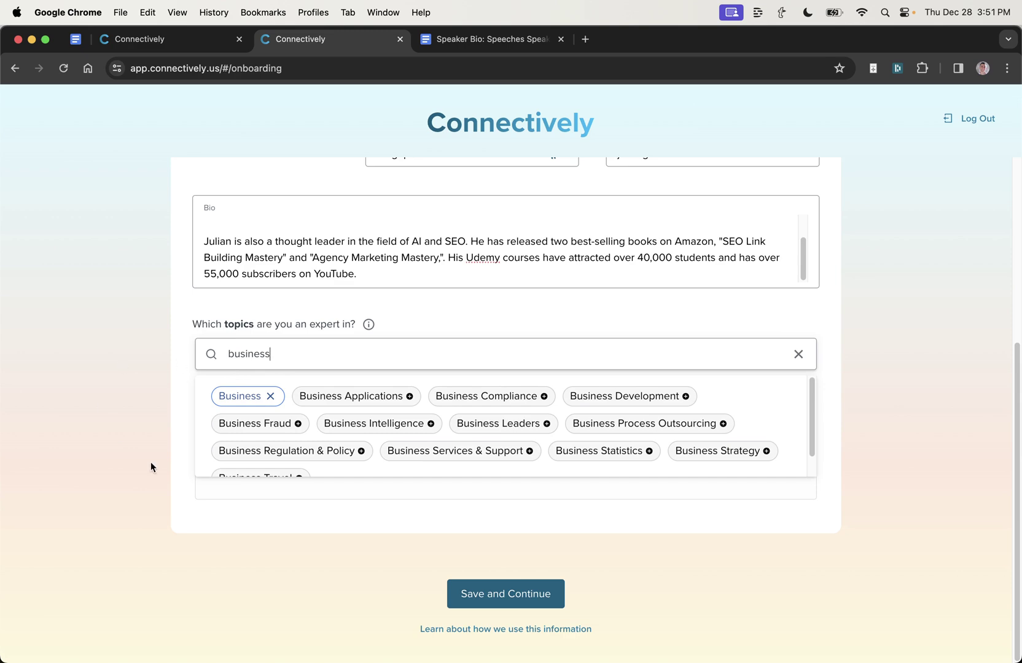
scroll(239, 411, down, 1)
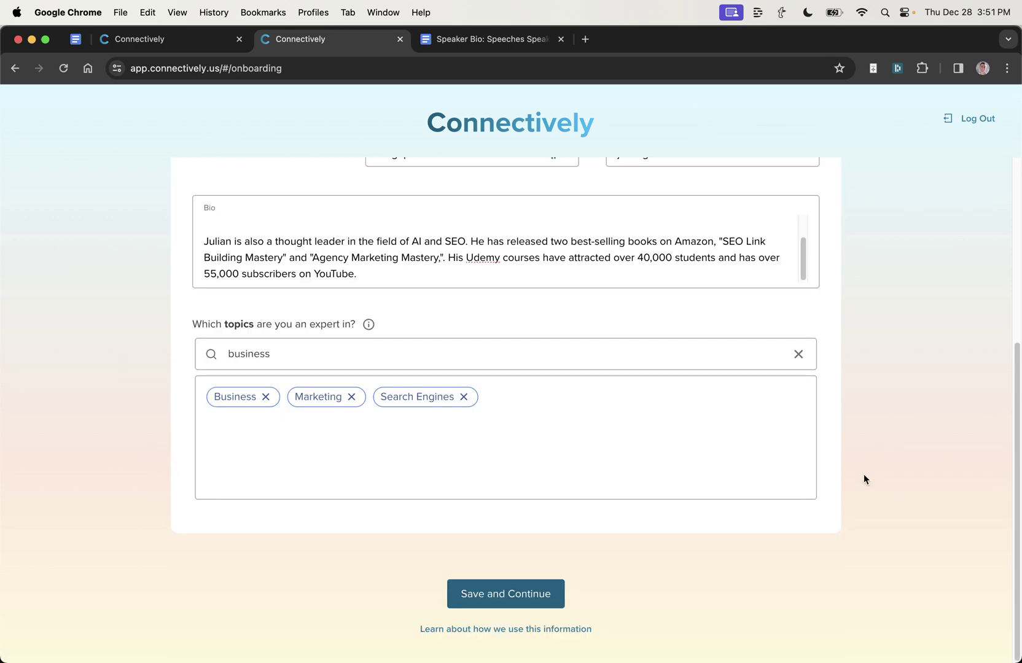
click(875, 486)
Save the profile and scroll through the Pricing Plans page.
click(508, 594)
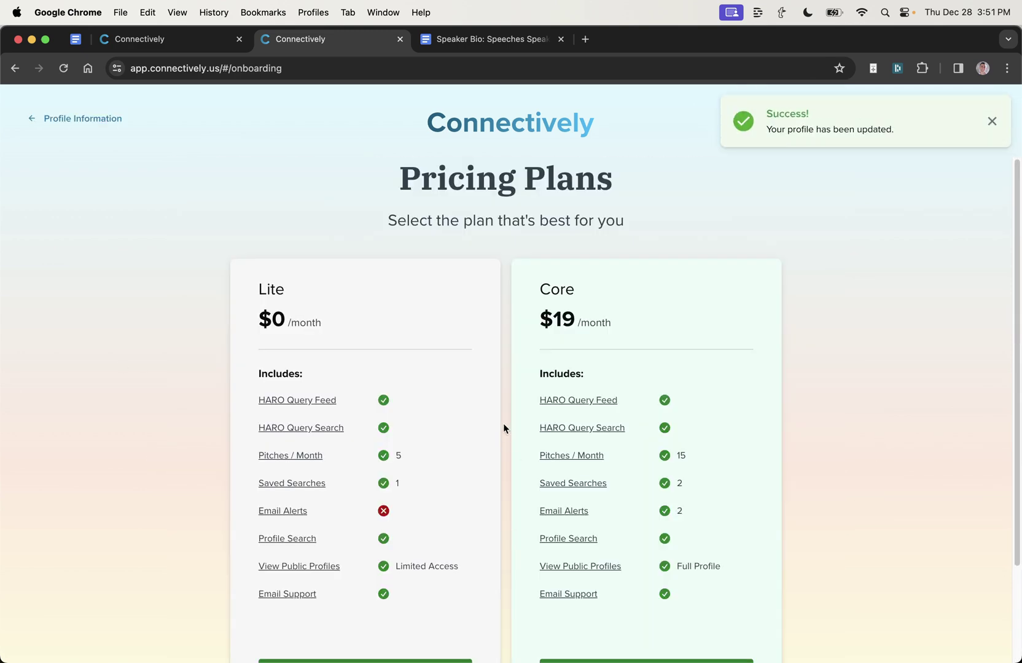
scroll(675, 495, down, 2)
scroll(491, 369, up, 2)
scroll(488, 353, down, 3)
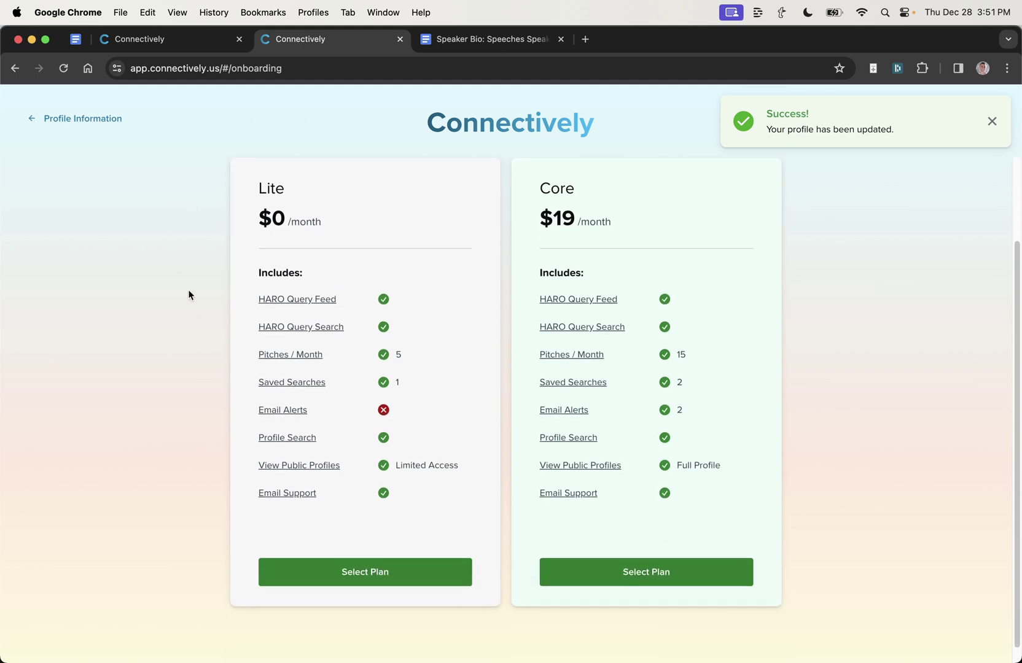
scroll(419, 335, up, 3)
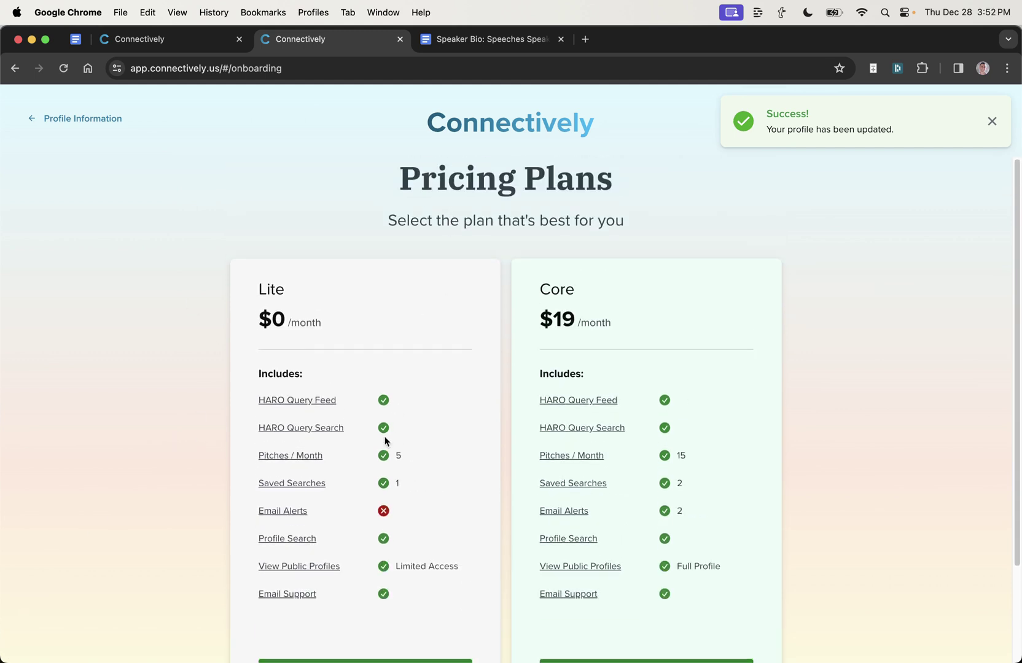
scroll(393, 439, down, 3)
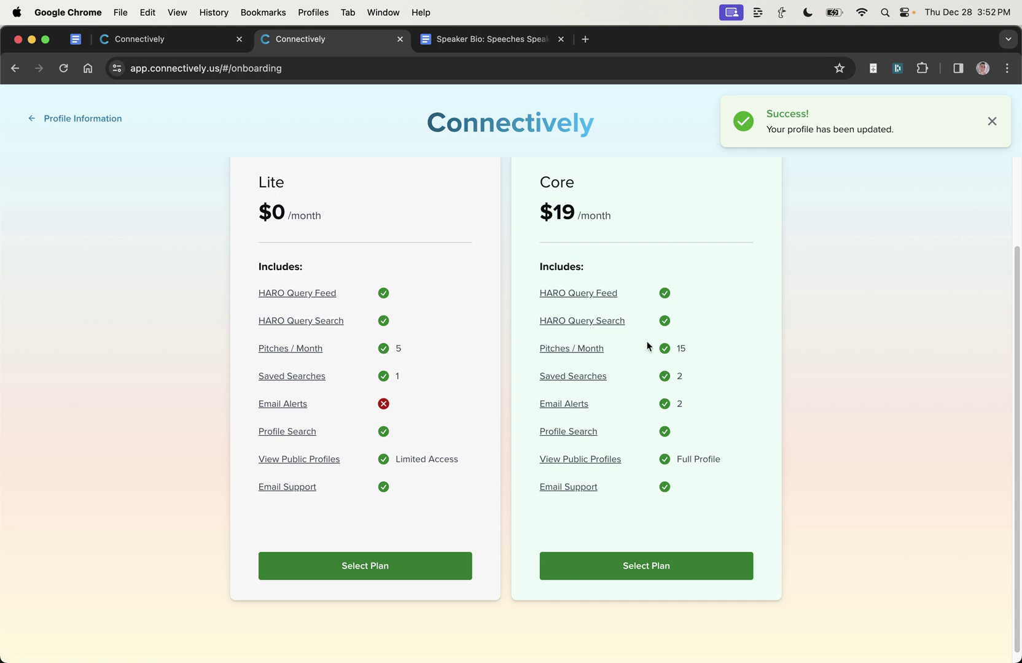
Check the Core plan's $19/month price and work out 19/15 per pitch.
drag(538, 175, 605, 221)
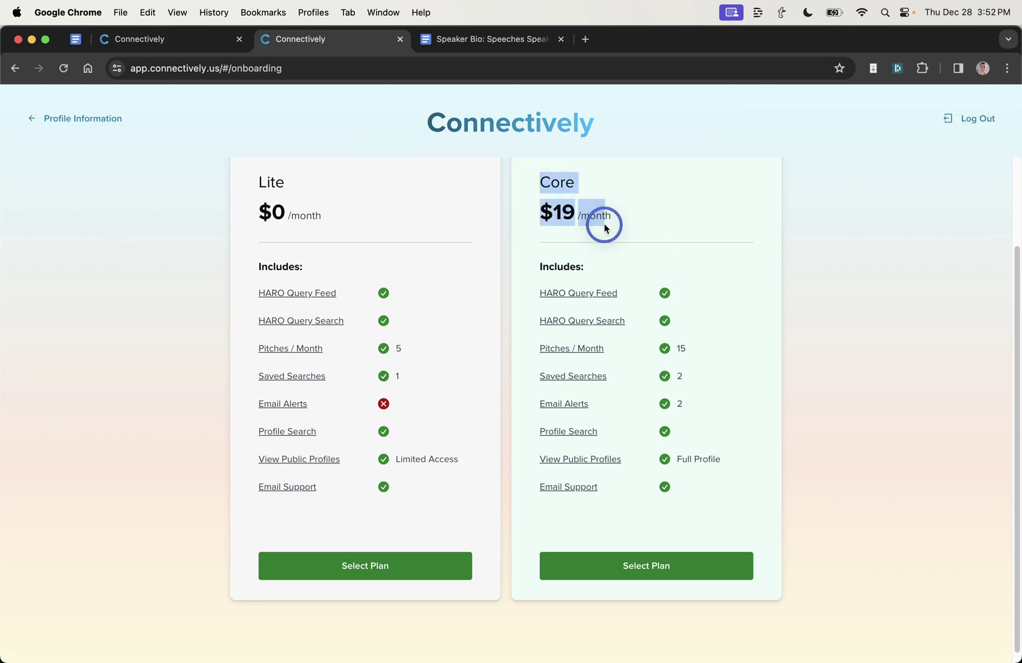
click(542, 201)
drag(542, 201, 622, 218)
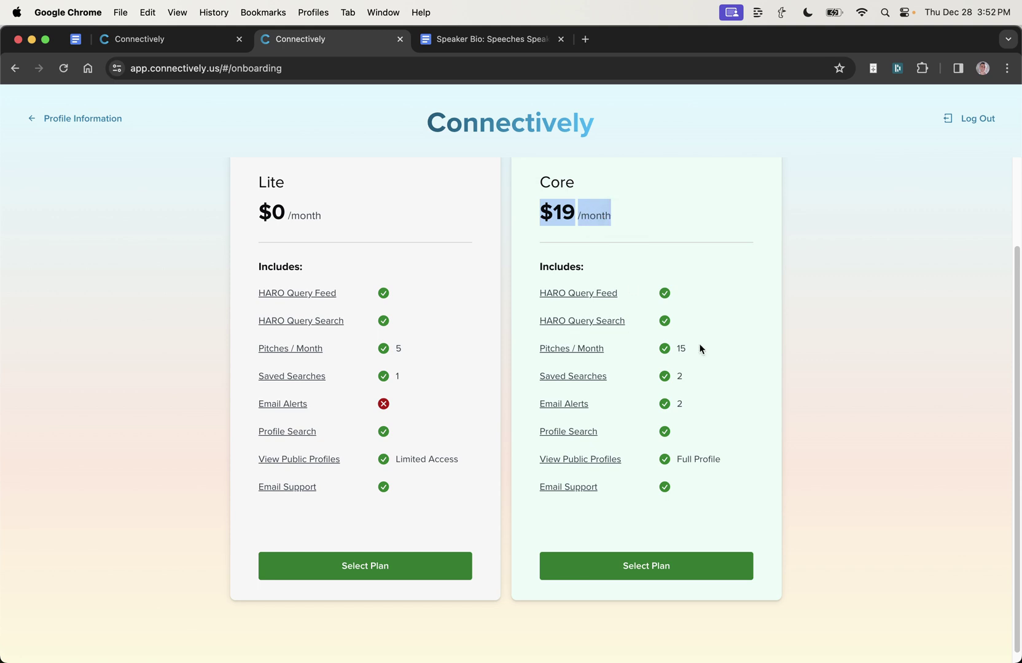
click(659, 346)
click(725, 340)
key(super+l)
text(19/15)
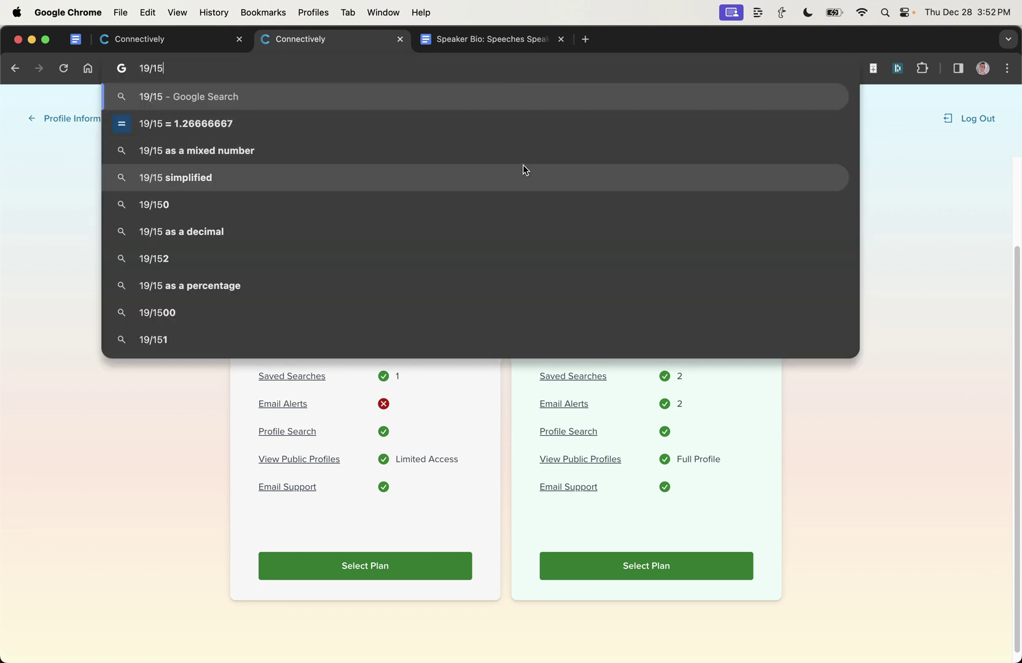
click(882, 508)
Review the Core plan's feature list, including its two email alerts.
drag(540, 265, 747, 493)
click(748, 493)
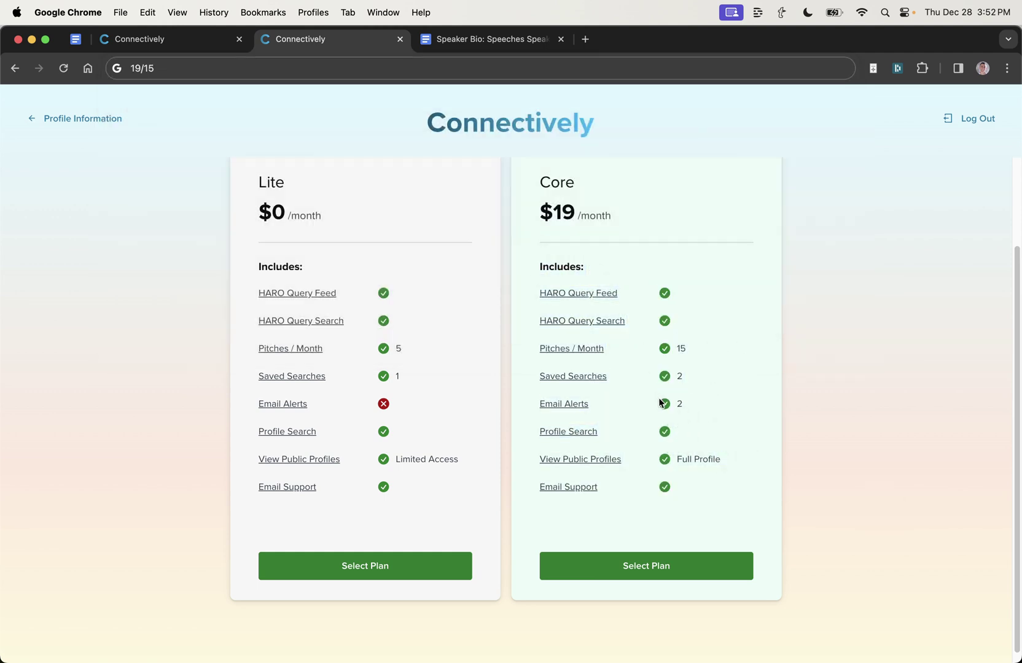
click(691, 402)
drag(646, 405, 691, 406)
mouse_move(558, 400)
click(277, 459)
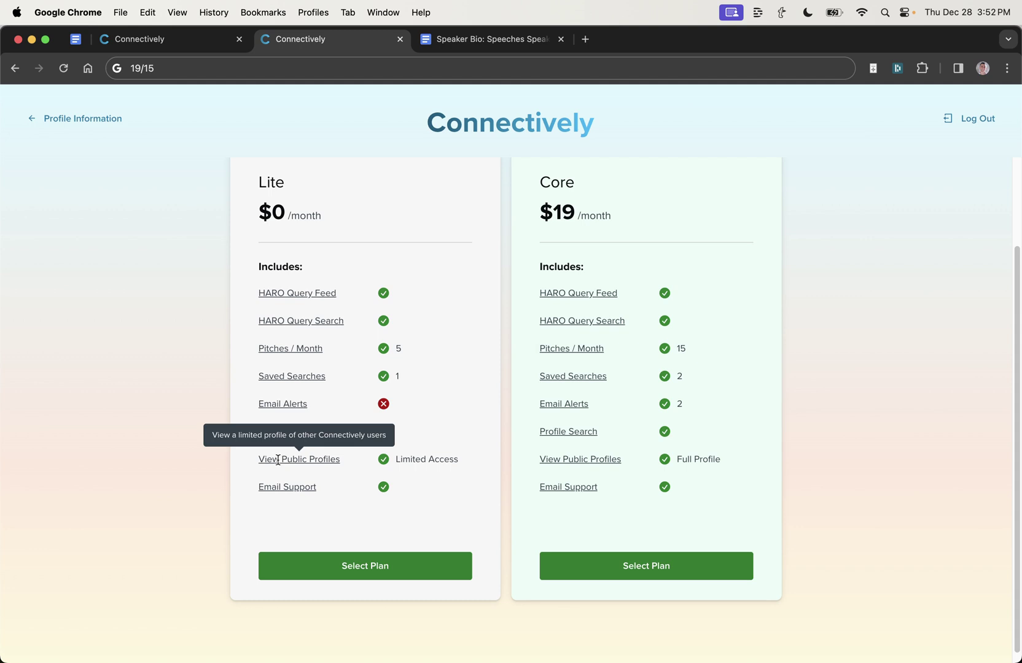
Select the $19/month Core plan.
click(243, 176)
click(551, 173)
mouse_move(282, 459)
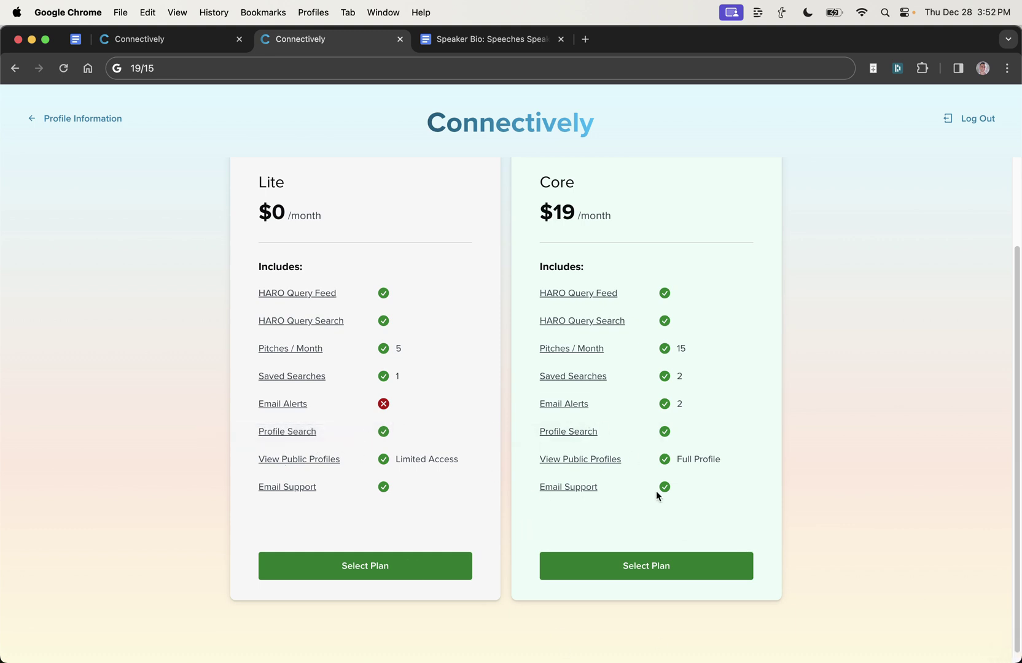
drag(554, 179, 664, 237)
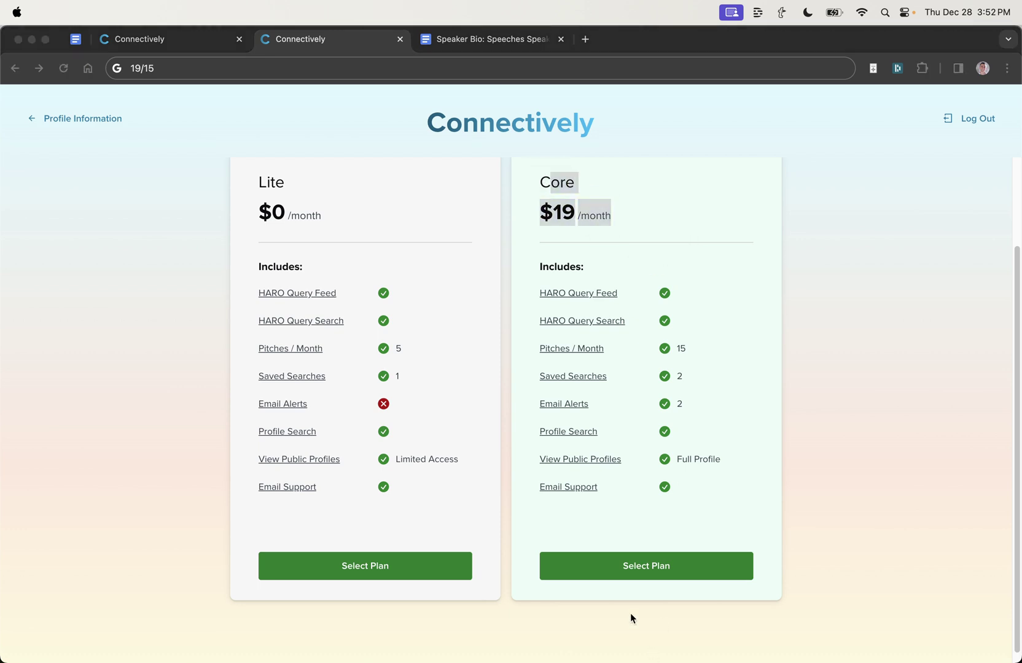
click(655, 563)
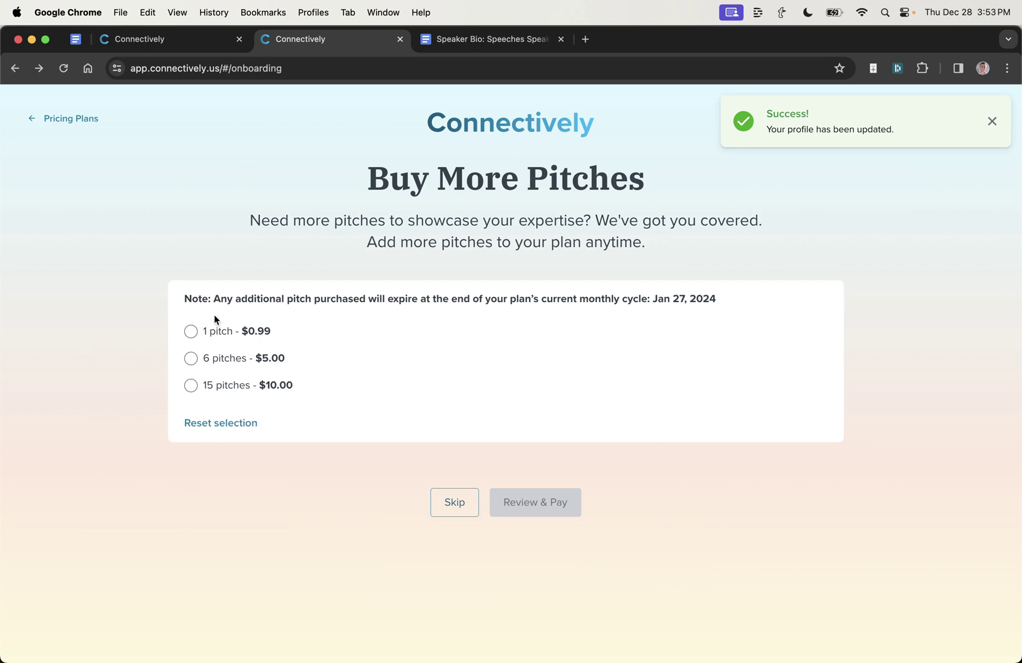
Review the pitch packs and the Jan 27, 2024 expiry note without buying any.
drag(182, 299, 645, 301)
click(749, 303)
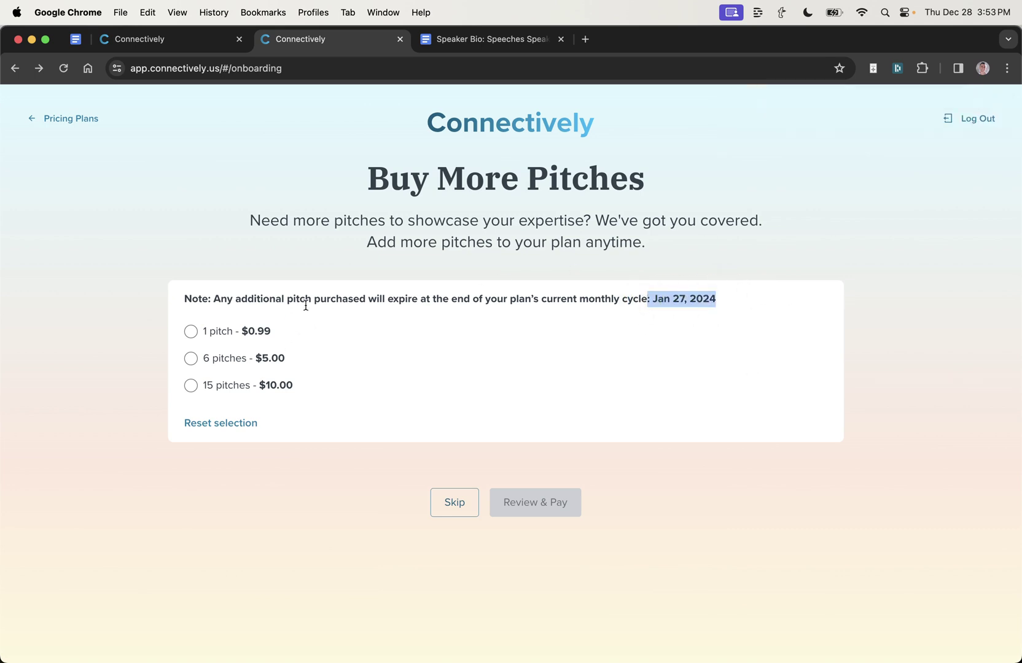
drag(314, 301, 239, 347)
click(280, 519)
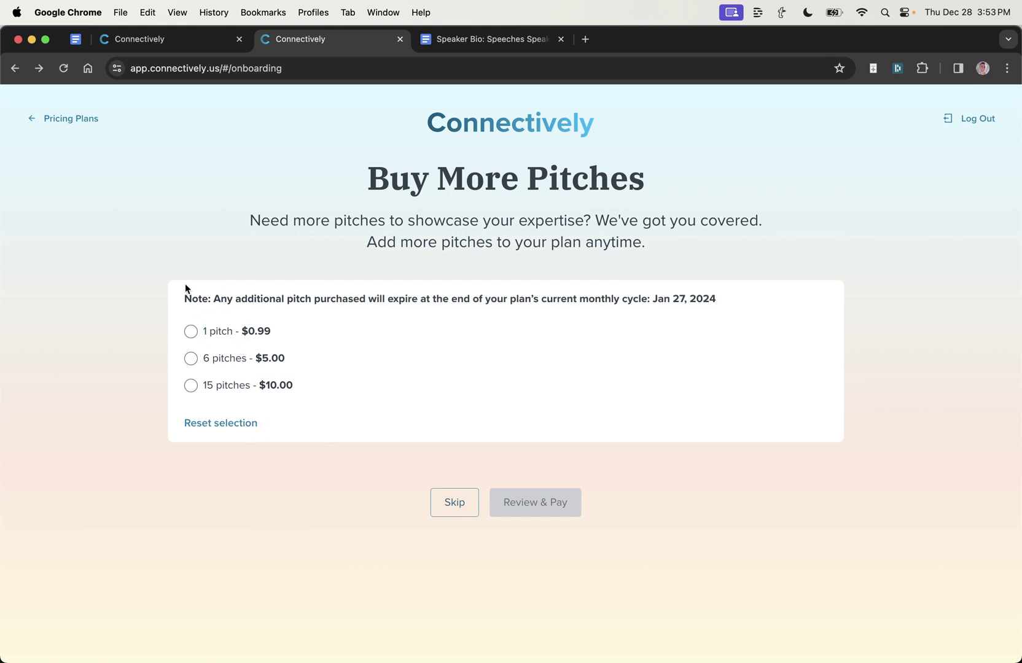
drag(184, 302, 292, 497)
click(292, 496)
drag(748, 316, 648, 299)
click(551, 363)
Skip extra pitches, make the heading 'HARO BIO EXAMPLE:' and select the full bio for copying.
click(439, 507)
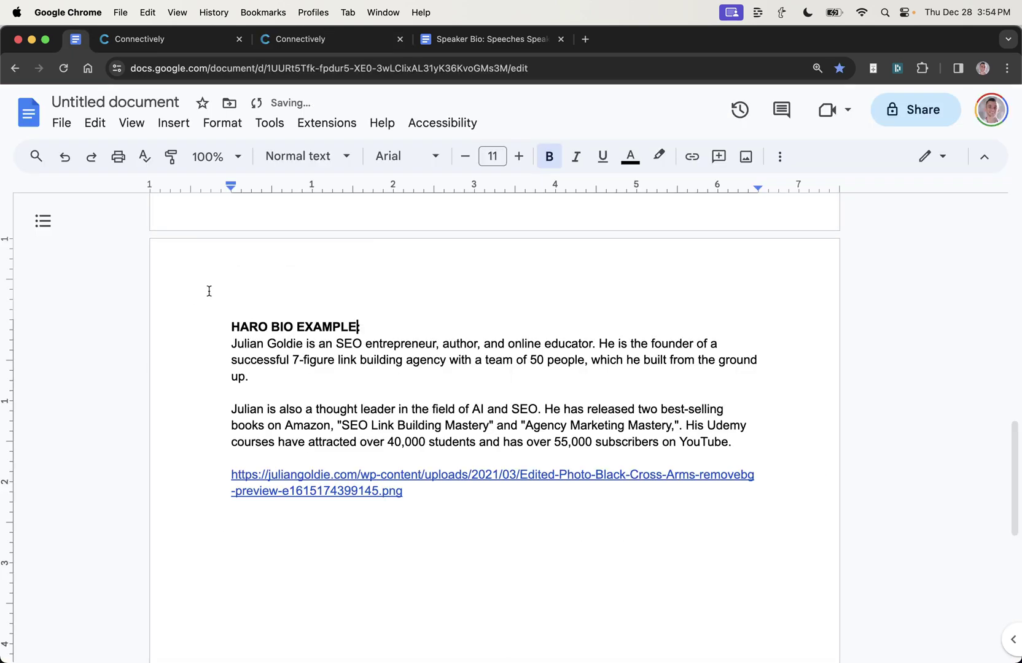
text(:)
drag(196, 303, 555, 627)
click(532, 623)
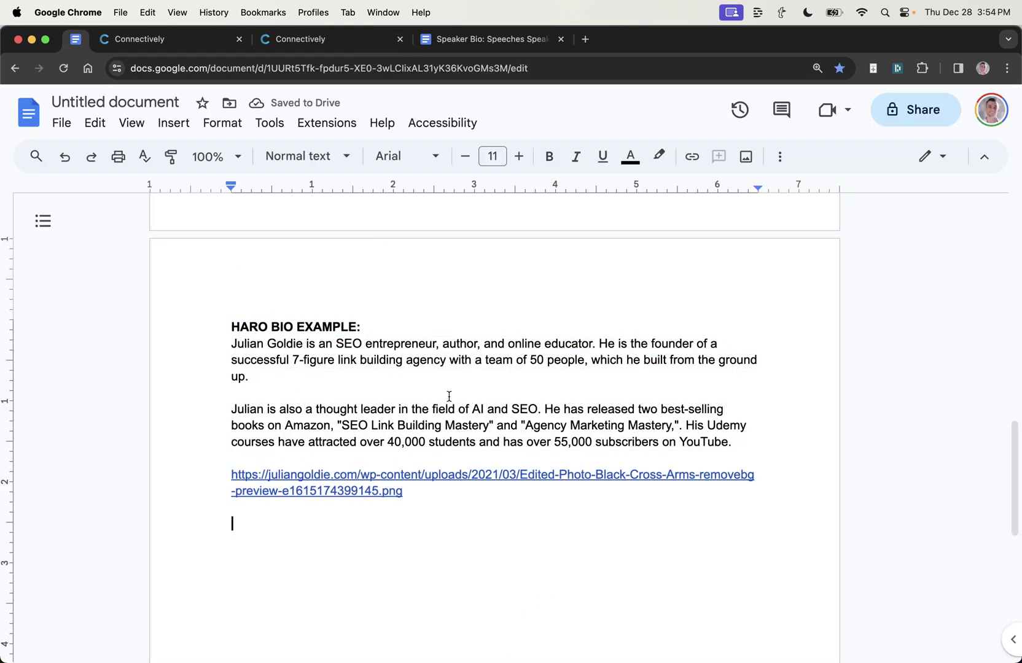
drag(216, 328, 451, 540)
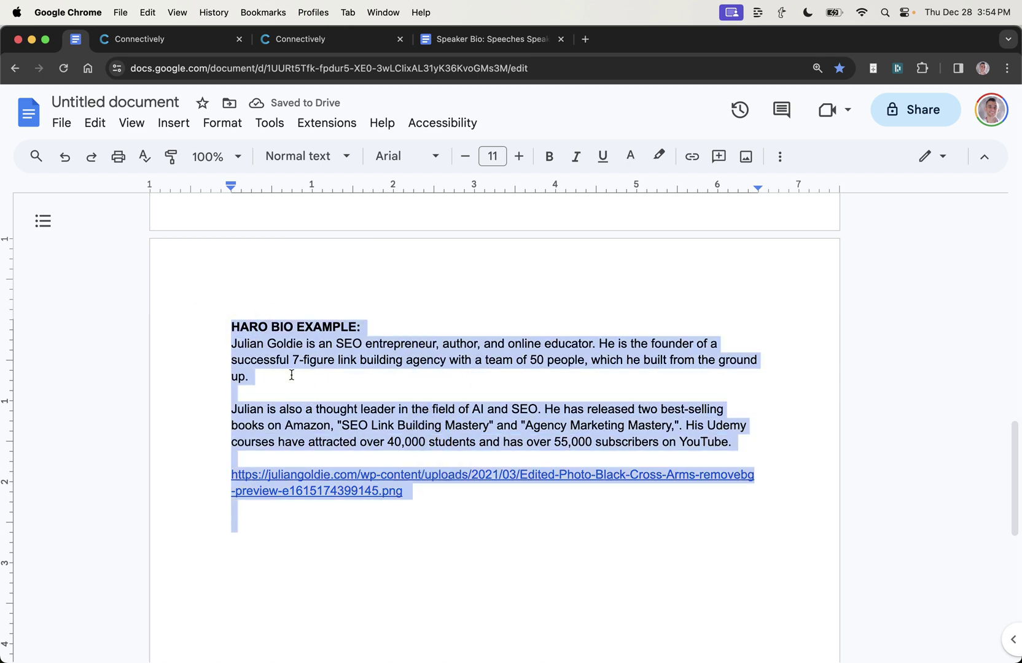
drag(232, 361, 236, 352)
drag(210, 301, 737, 466)
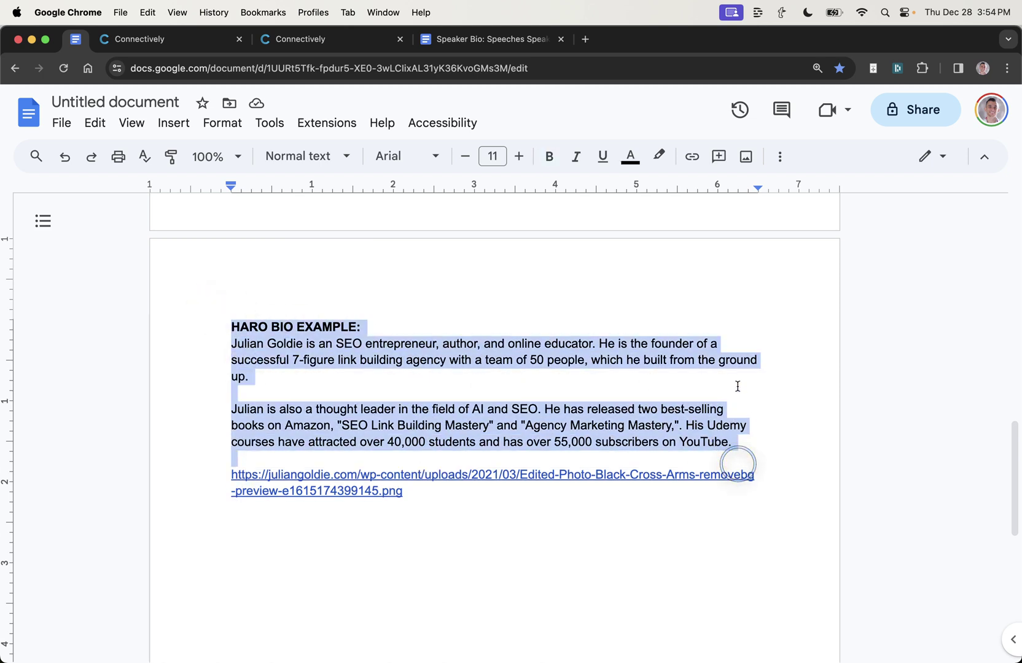
Step through the Connectively tour's keyword search and email alerts cards.
click(339, 45)
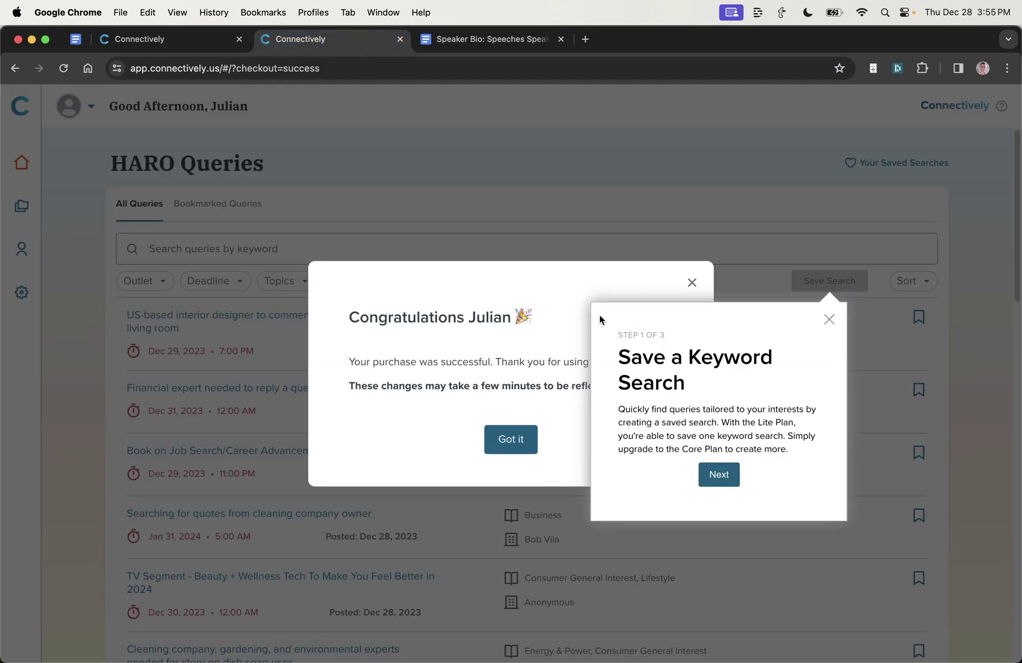
drag(616, 347, 722, 396)
click(719, 474)
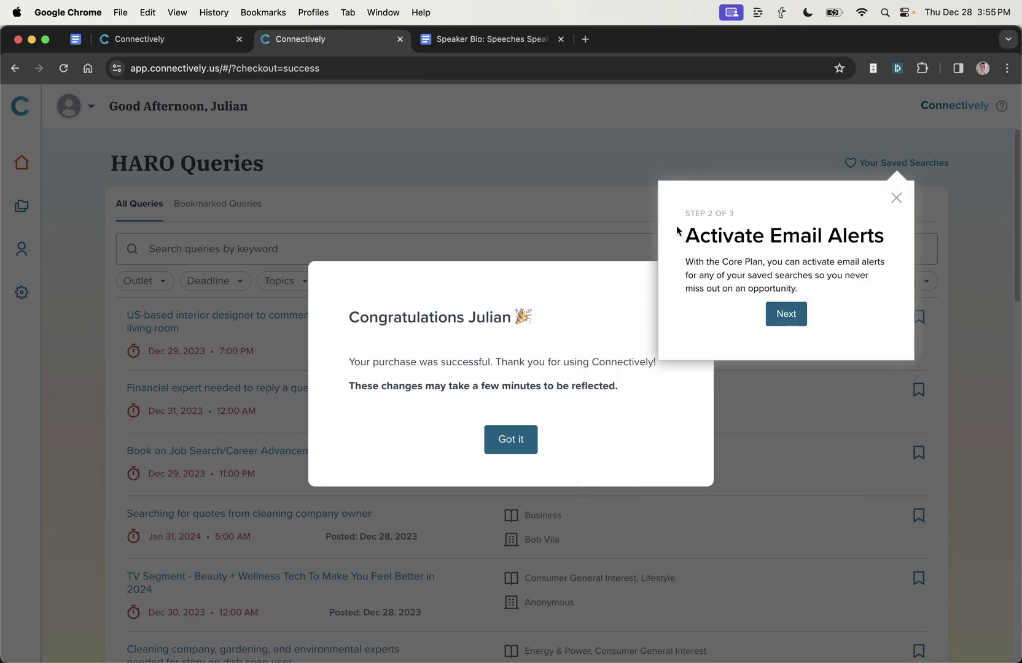
drag(676, 231, 879, 288)
click(880, 288)
Advance to the upgrade card, close the tour and dismiss the purchase success message.
click(784, 317)
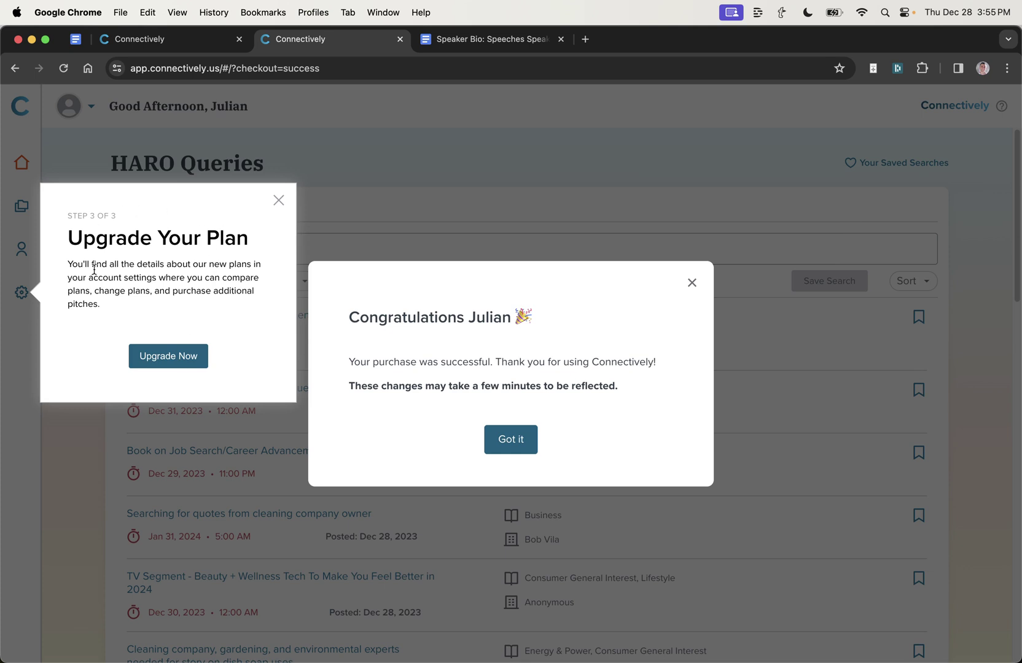
drag(27, 232, 264, 265)
click(196, 326)
click(278, 201)
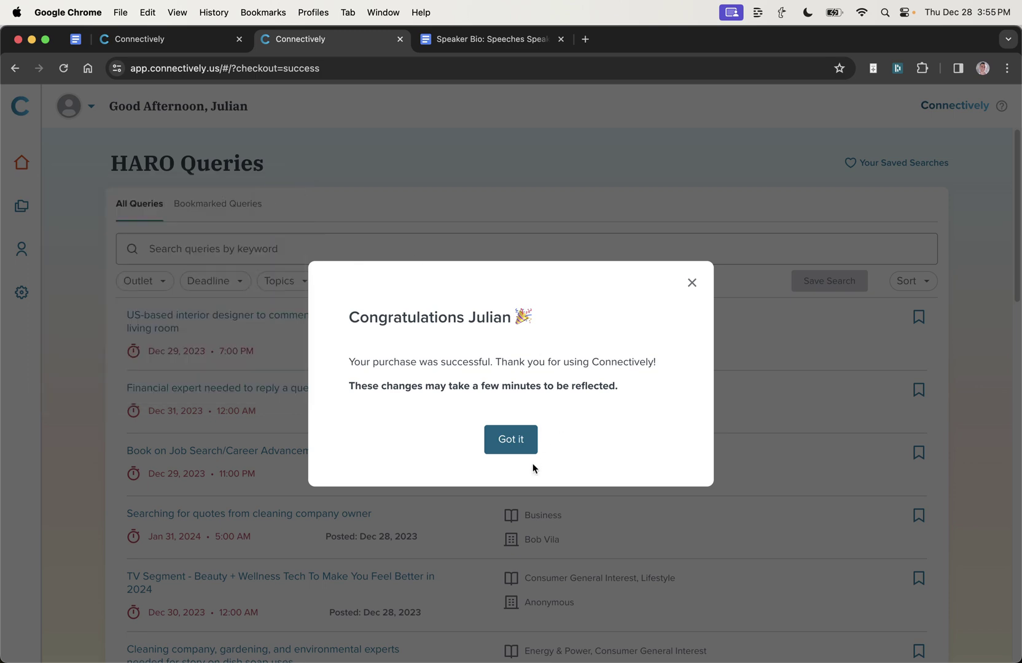
click(513, 440)
scroll(184, 442, down, 3)
scroll(72, 458, up, 2)
scroll(72, 459, up, 1)
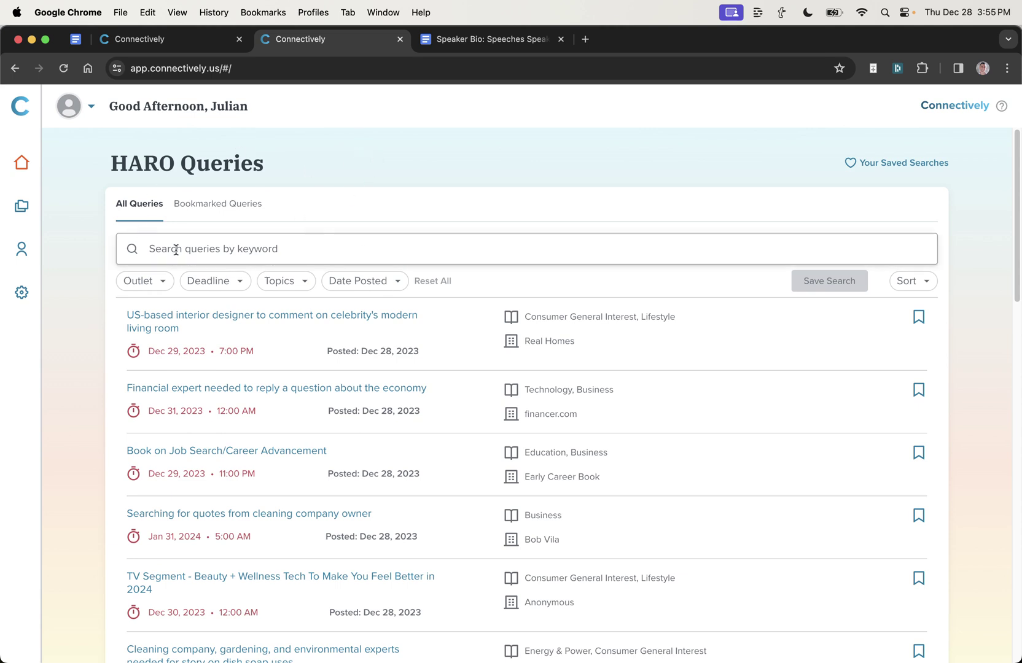
Look through the Outlet, Deadline, Topics and Date Posted filters on the query list.
click(144, 289)
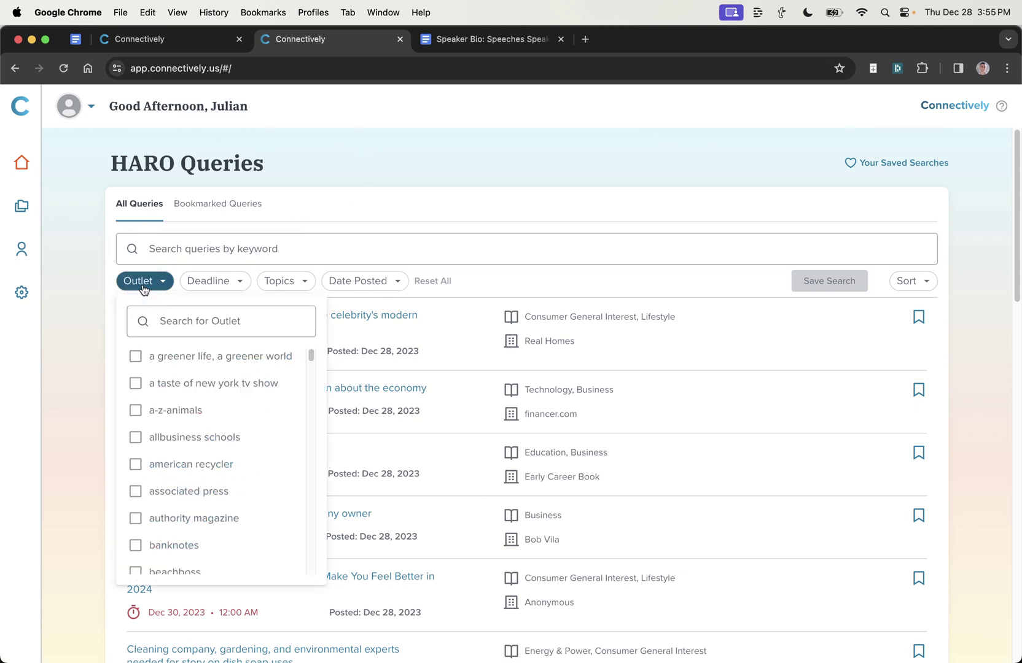
click(143, 287)
click(194, 284)
click(263, 289)
click(337, 290)
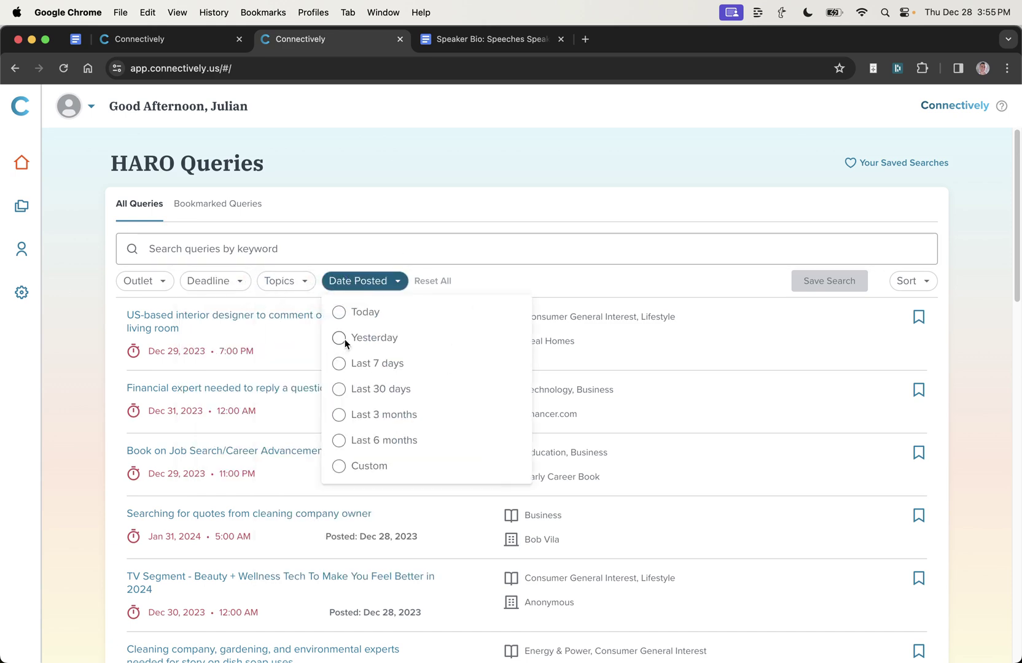
scroll(199, 404, down, 10)
scroll(303, 297, up, 10)
Open the interior designer, financial expert and Book on Job Search queries in new tabs, viewing the financial one.
super+click(142, 320)
super+click(170, 391)
super+click(230, 454)
click(431, 40)
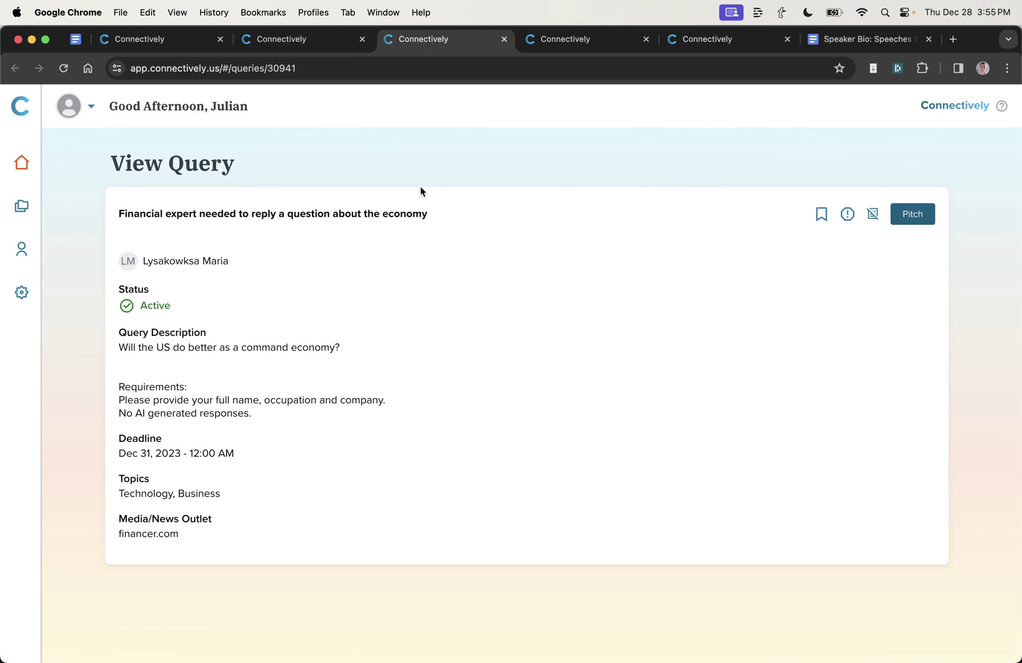
Read the financial expert query's description and its 'No AI generated responses' requirement.
mouse_move(164, 265)
drag(118, 294, 356, 359)
click(205, 387)
drag(253, 416, 113, 419)
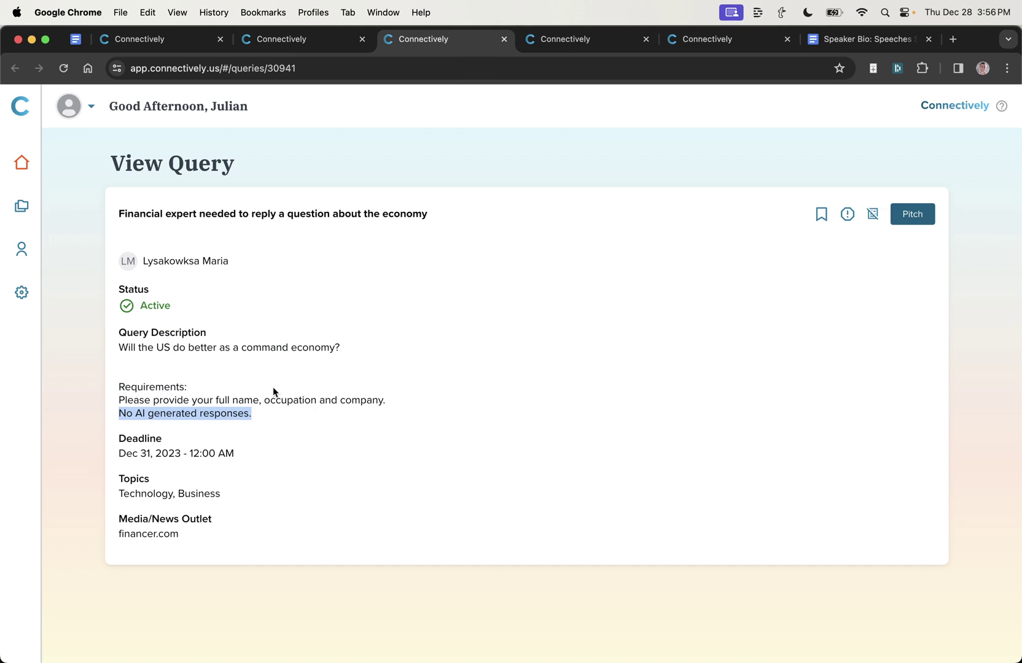
click(222, 394)
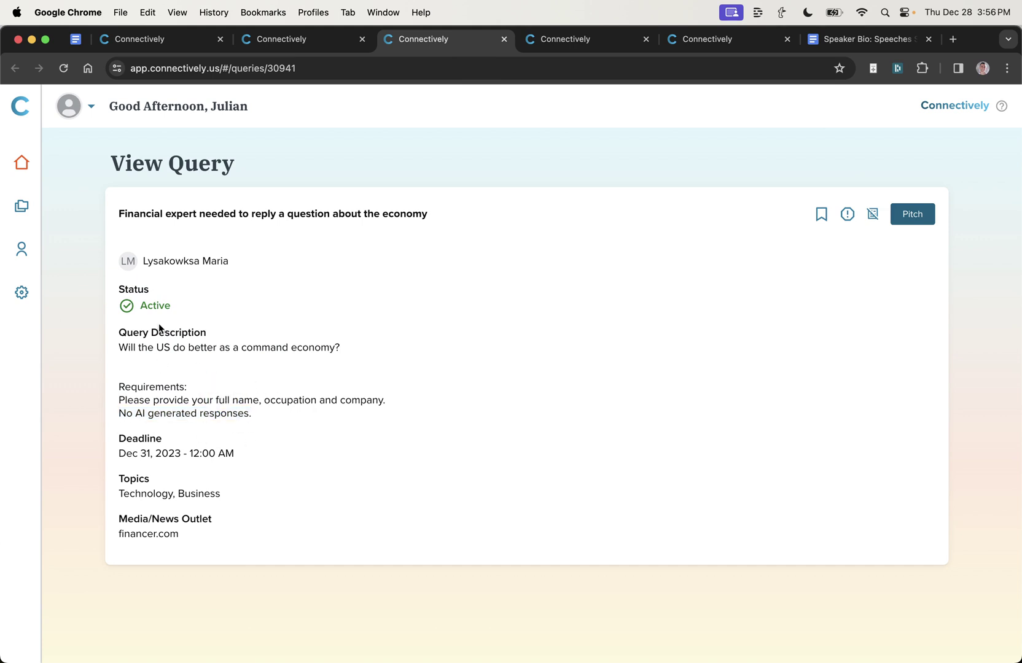
drag(119, 330, 278, 416)
click(222, 394)
click(113, 343)
click(256, 397)
Check the query's deadline, topics and financer.com outlet, then close the financial expert tab.
drag(116, 430, 246, 472)
click(174, 459)
click(124, 482)
drag(123, 482, 228, 507)
click(228, 506)
drag(116, 519, 187, 535)
click(127, 529)
click(201, 498)
click(504, 38)
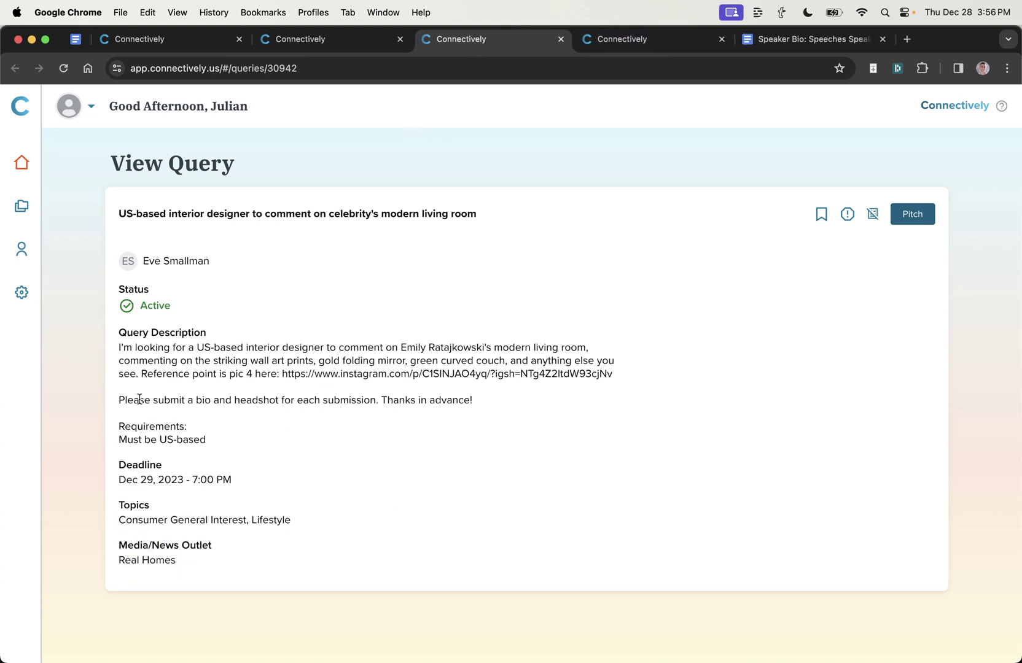
Read the interior designer query's bio and headshot request and return to the query list.
drag(113, 400, 471, 398)
click(329, 489)
key(super+grave)
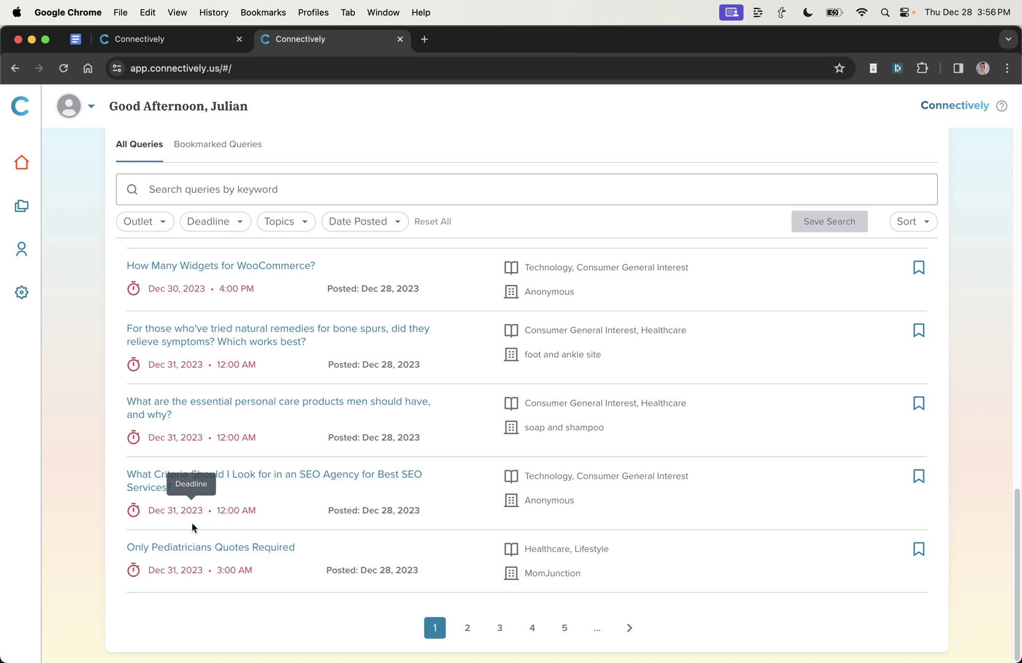
Review the deadline date on the SEO agency query.
drag(203, 511, 127, 517)
drag(259, 509, 178, 511)
click(278, 504)
scroll(215, 430, up, 10)
Filter HARO queries to deadlines within 7 days and the Business topic.
click(154, 287)
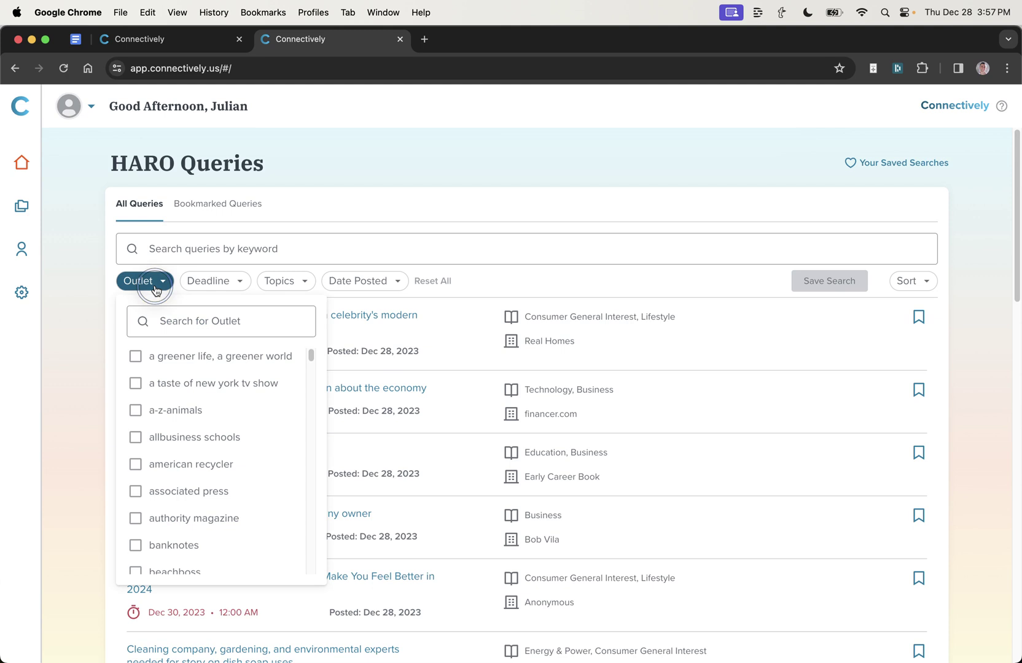
click(203, 282)
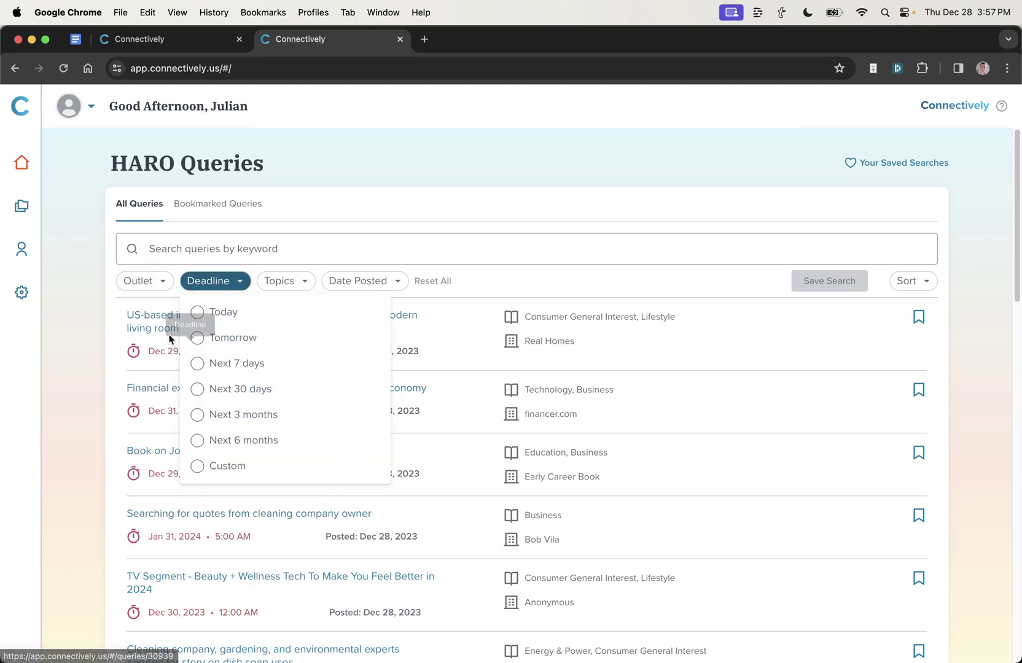
click(227, 369)
click(321, 286)
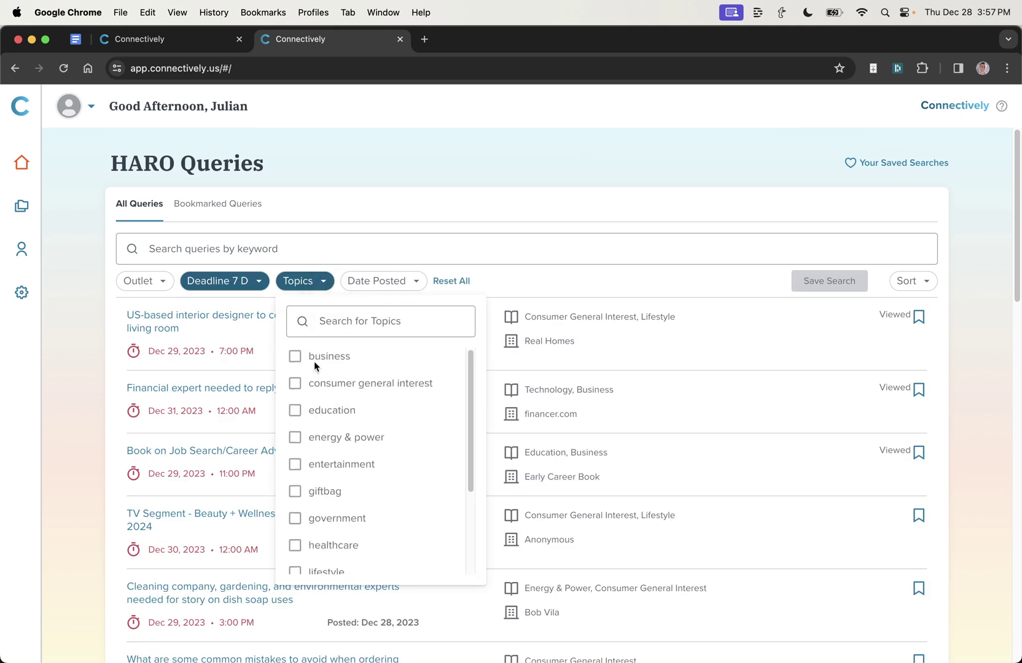
click(321, 361)
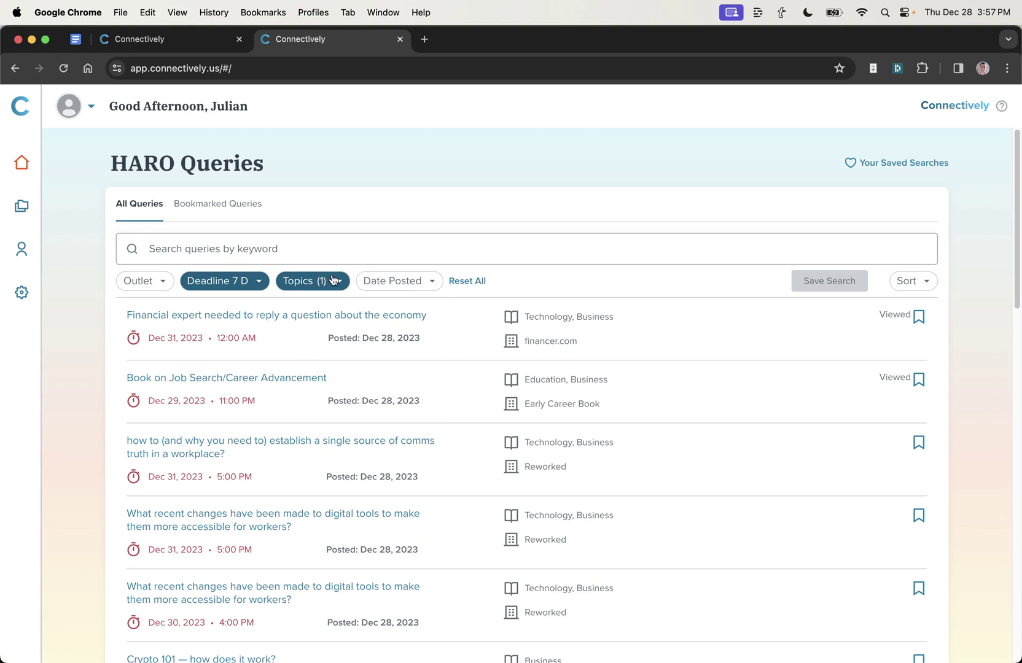
Search the filtered queries for 'marketing'.
click(365, 281)
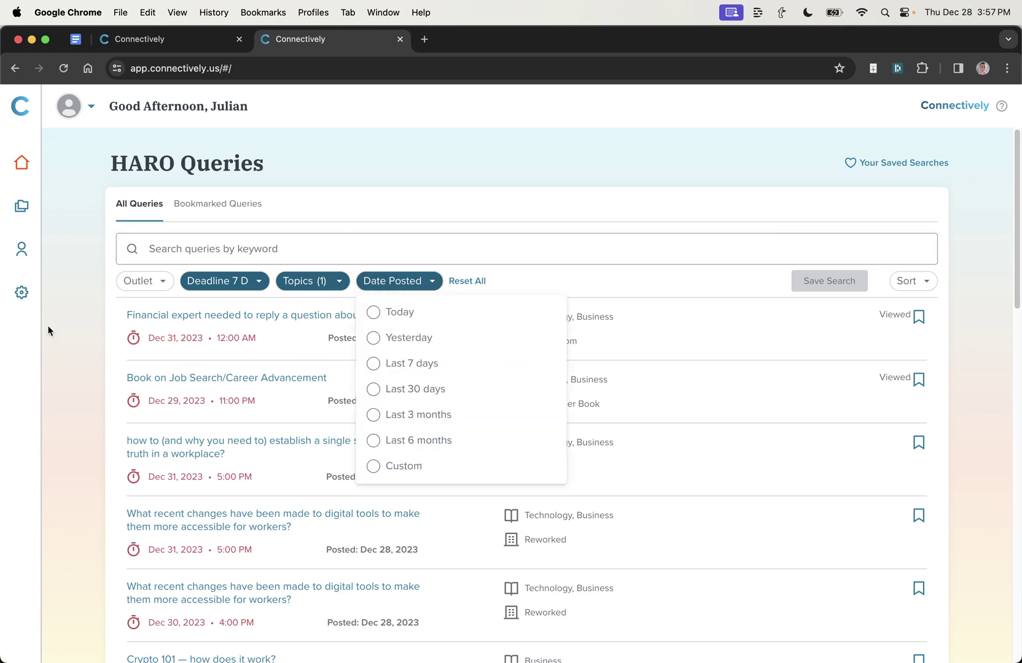
click(228, 249)
text(marketing)
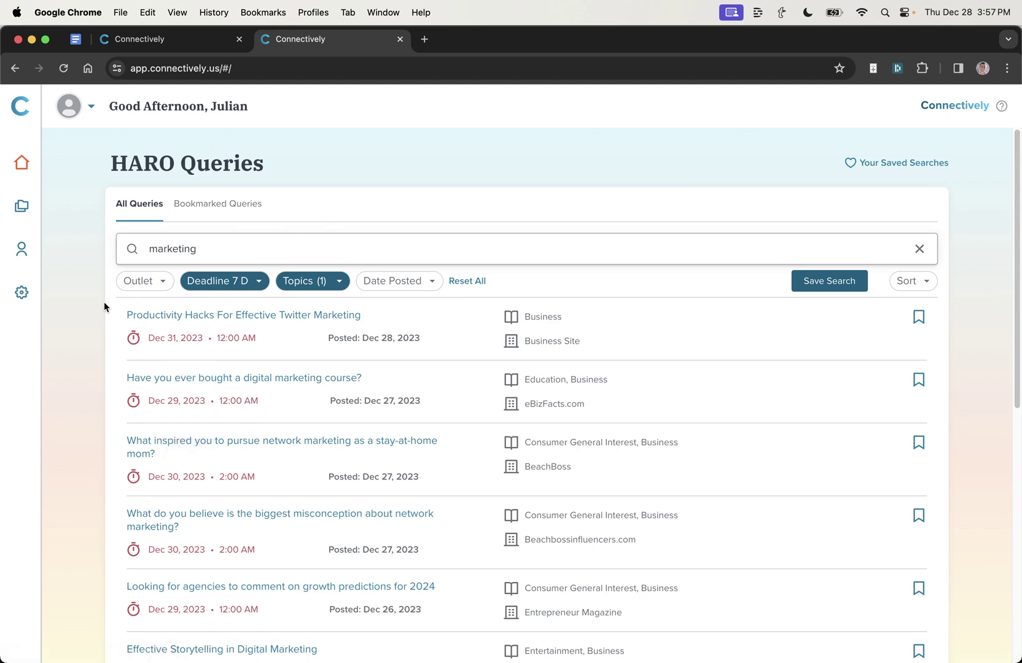
drag(106, 308, 384, 317)
Replace the search keyword with 'seo'.
click(270, 238)
key(super+a)
text(seo)
key(super+a)
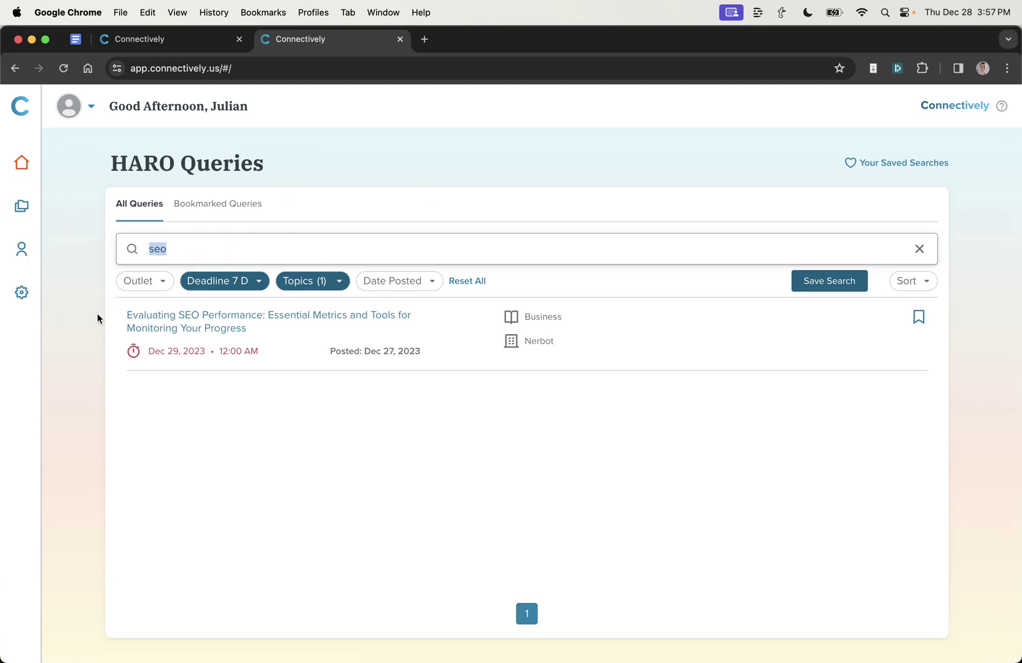
click(324, 404)
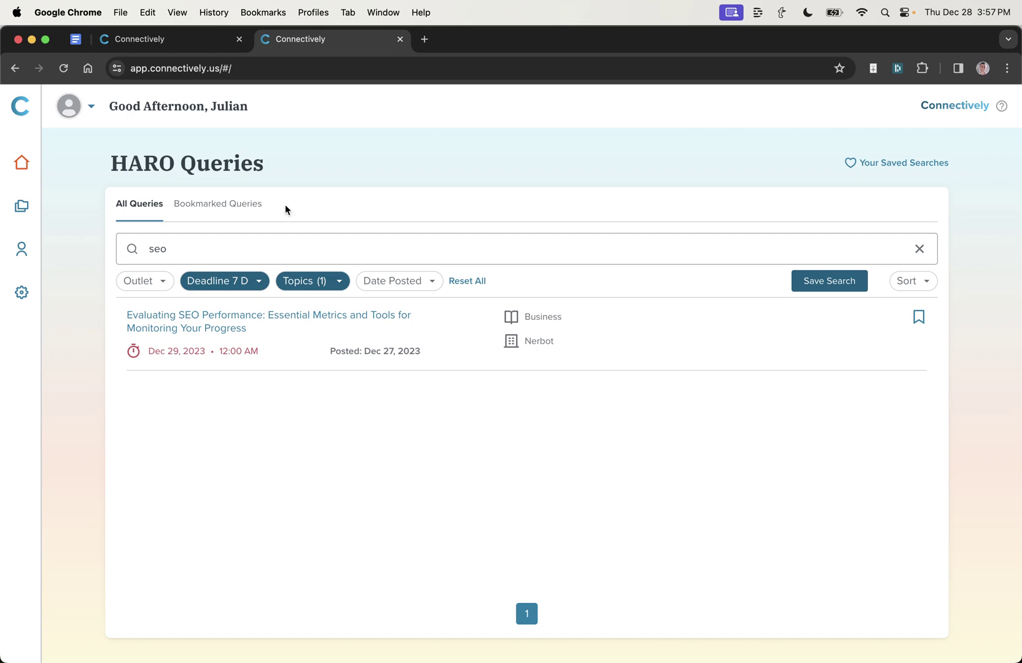
Search 'marketing', glance at the Twitter Marketing query, and return to results.
text(marketing)
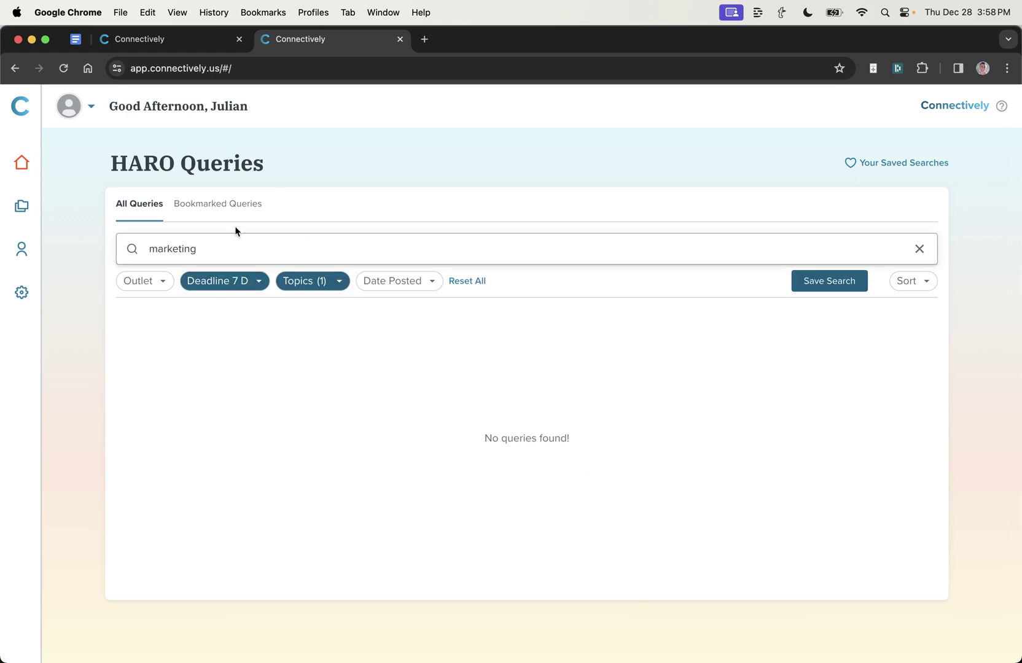
scroll(300, 536, down, 10)
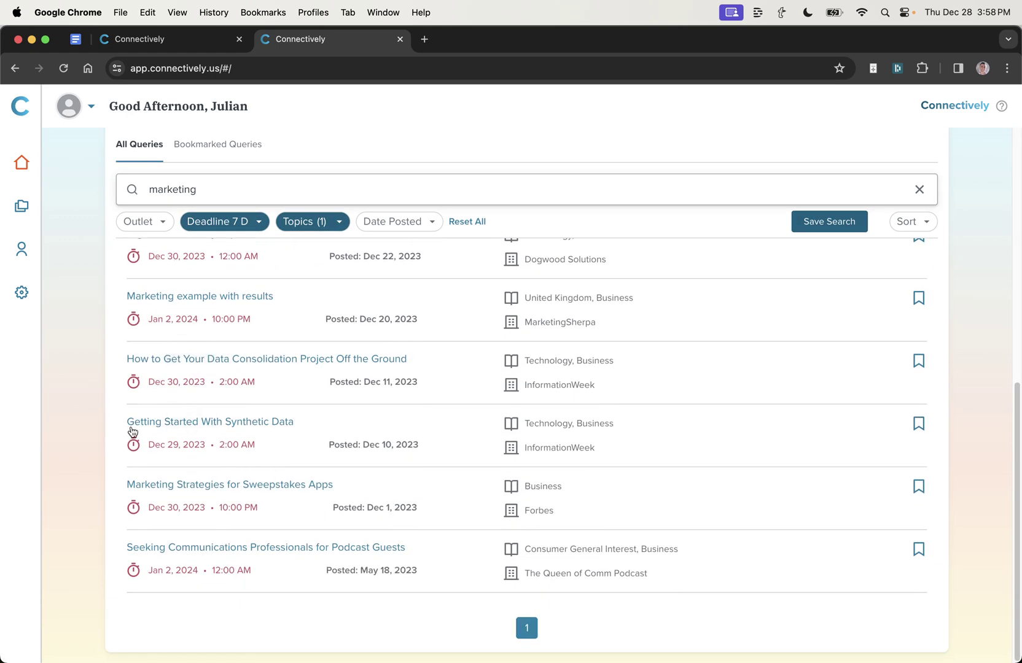
scroll(150, 411, up, 10)
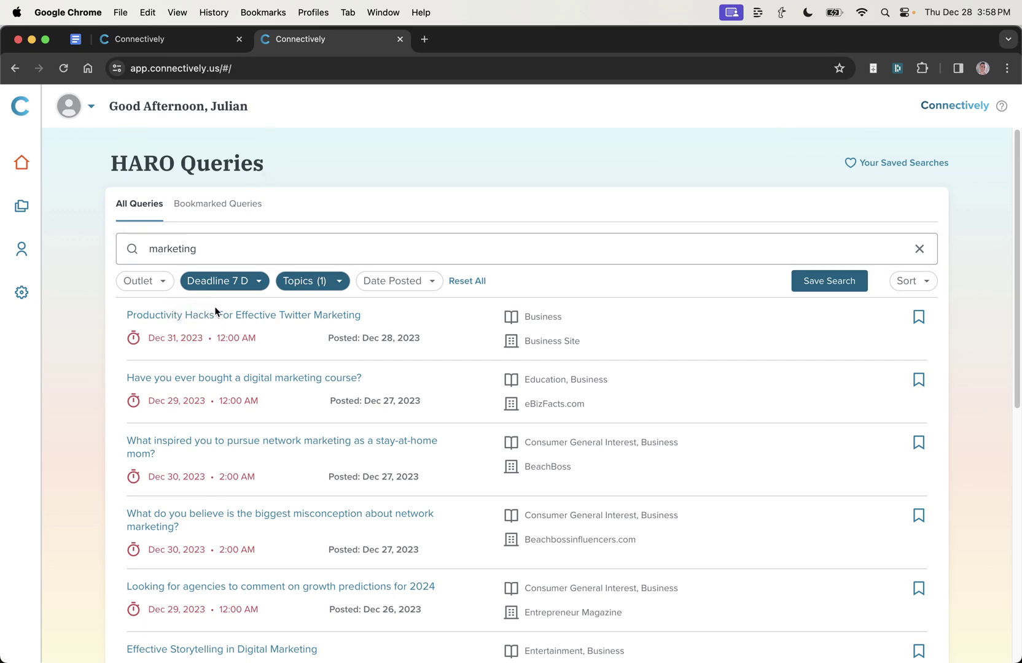
click(219, 314)
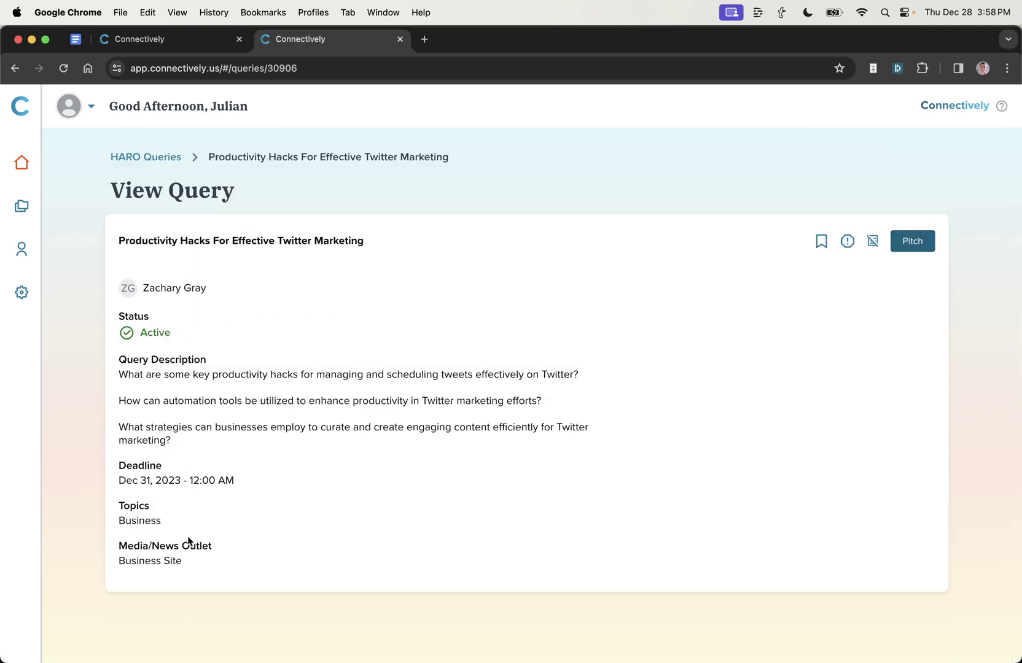
key(super+bracketleft)
Filter the results to the Forbes and Entrepreneur Magazine outlets.
scroll(157, 455, up, 2)
click(165, 519)
click(178, 494)
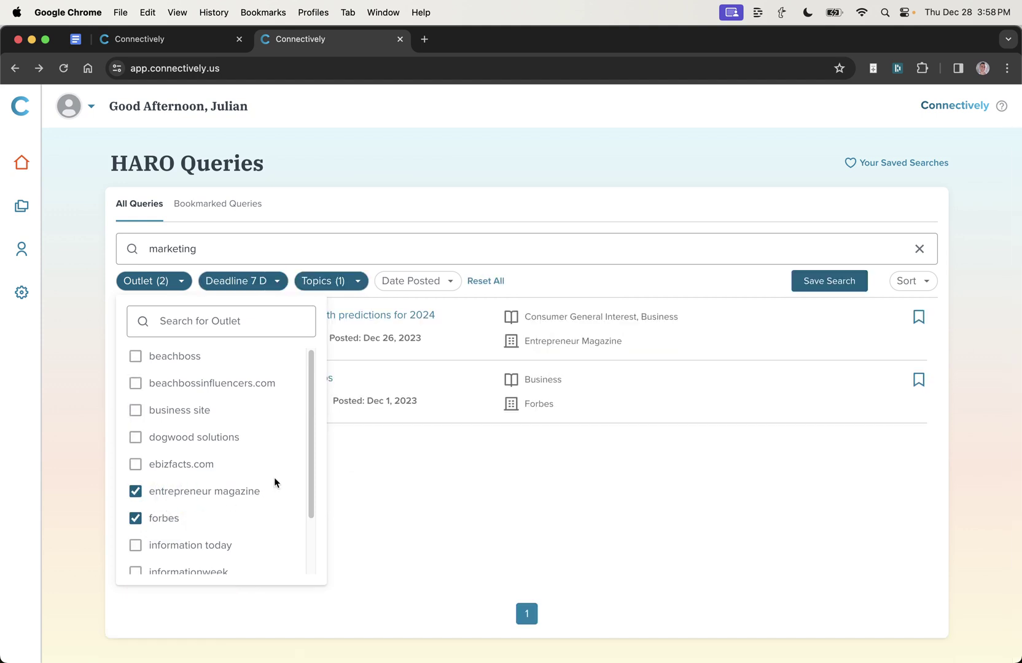
click(372, 490)
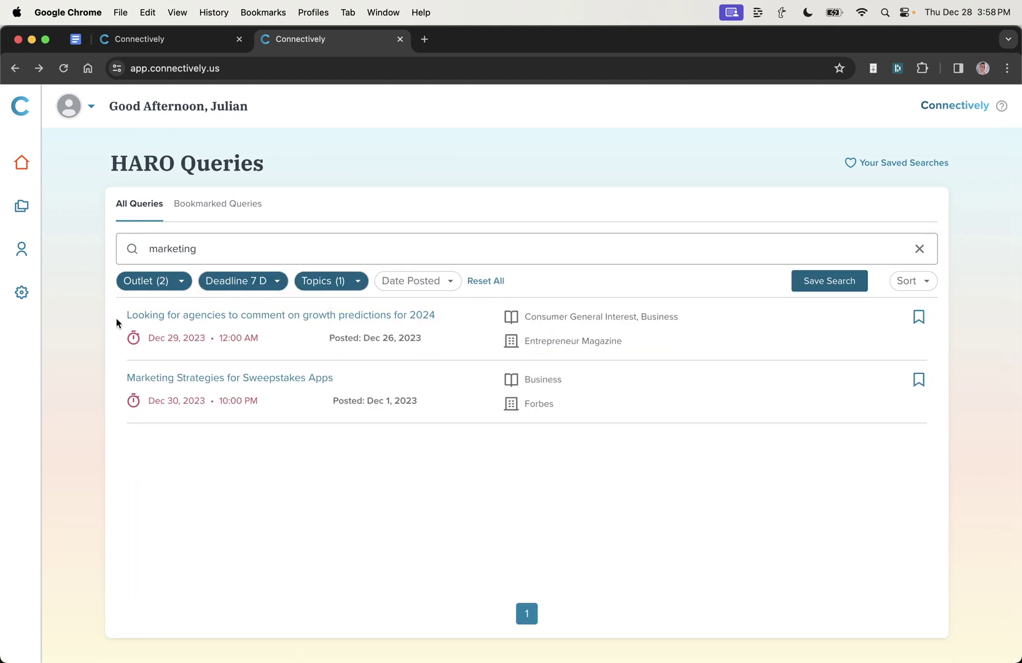
drag(117, 324, 349, 425)
click(372, 448)
Open the Sweepstakes Apps query and the account settings in a new tab.
click(178, 378)
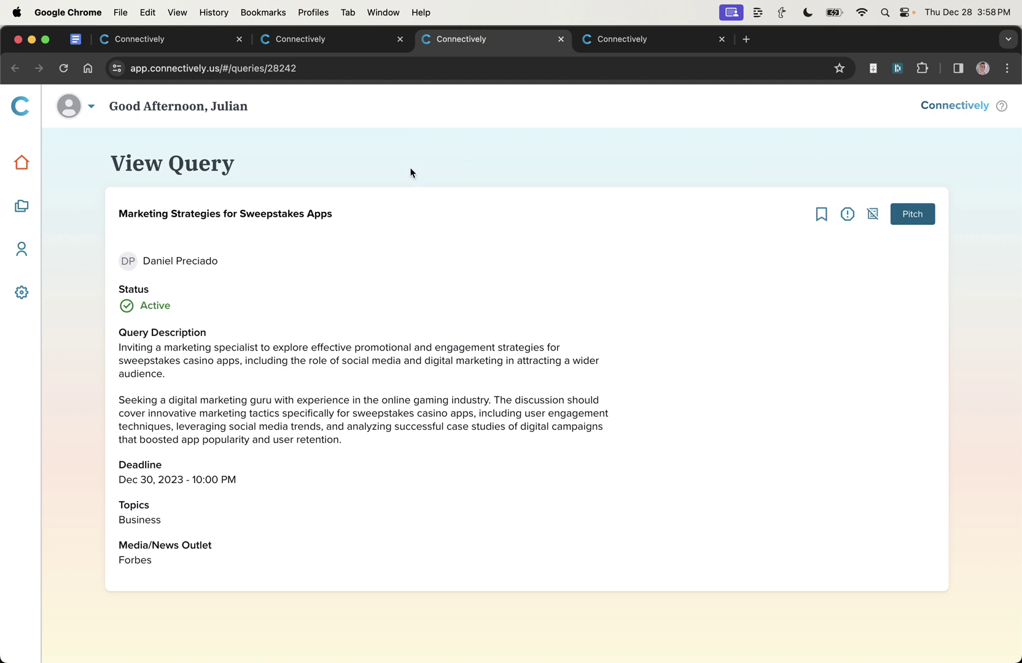
super+click(22, 292)
click(627, 46)
Review the billing page: Core plan with 15 pitches expiring Jan 28, 2024.
click(201, 204)
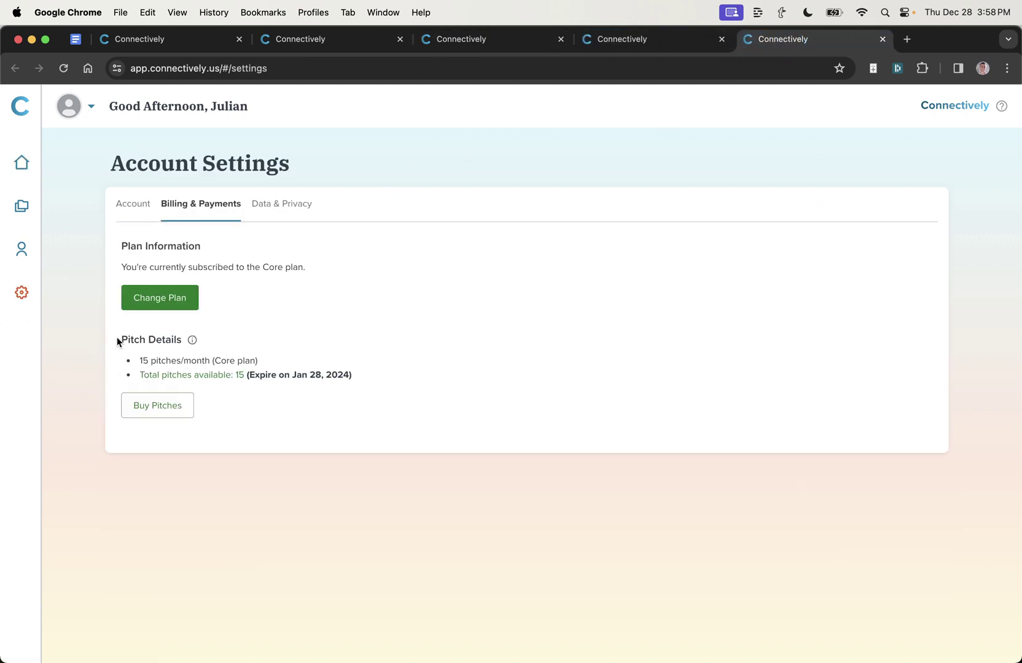
drag(118, 340, 359, 371)
click(304, 441)
Look at the Buy Pitches page, then return to account settings.
click(186, 403)
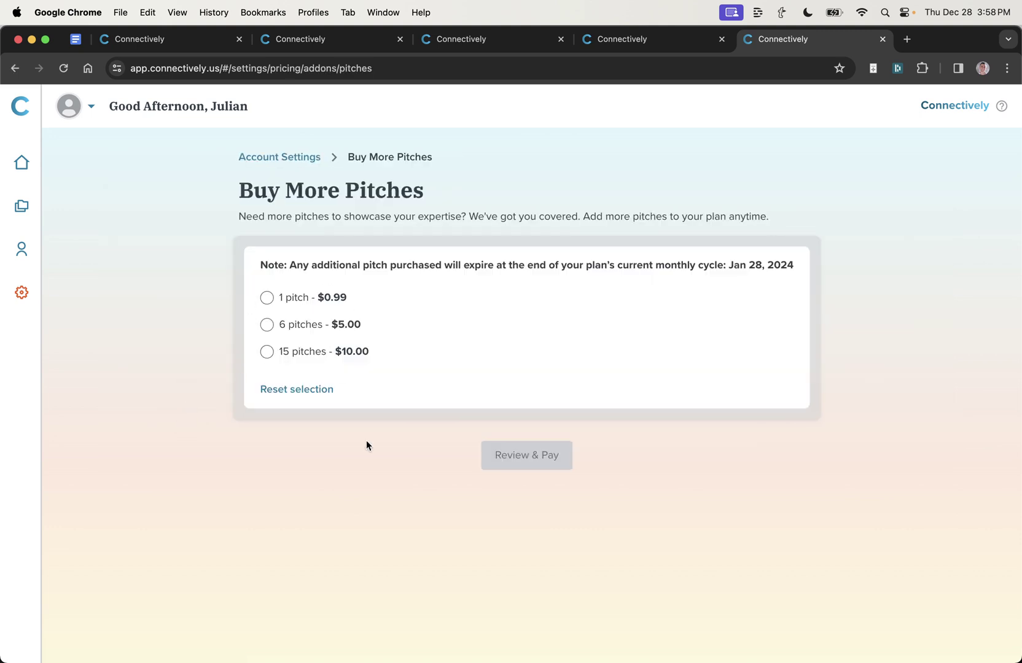
click(368, 459)
click(15, 68)
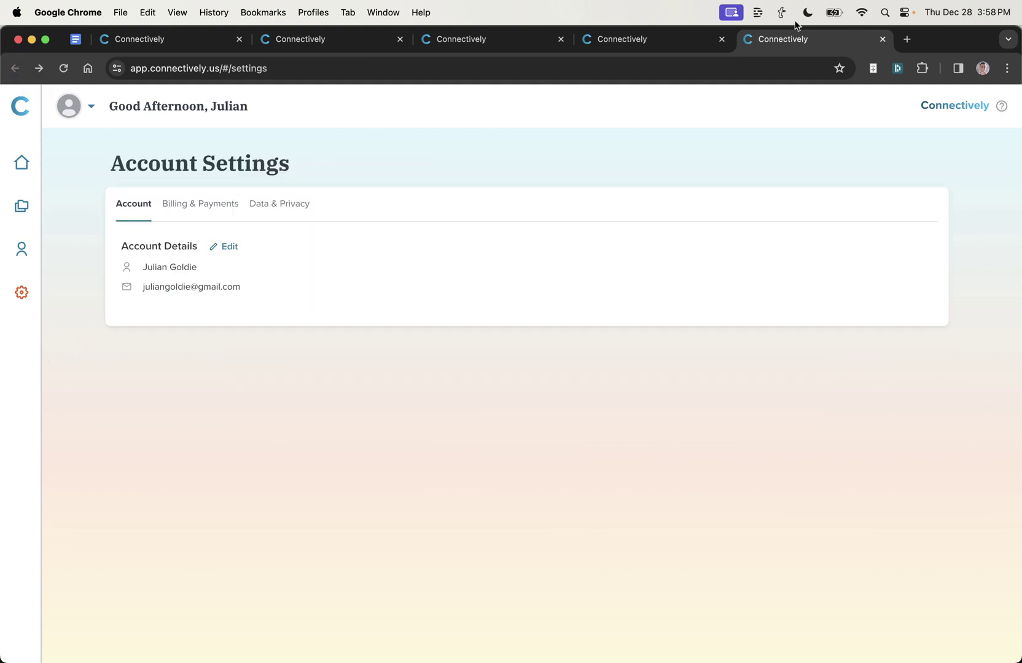
Close the settings and extra query tabs, back on the filtered marketing list.
key(super+w)
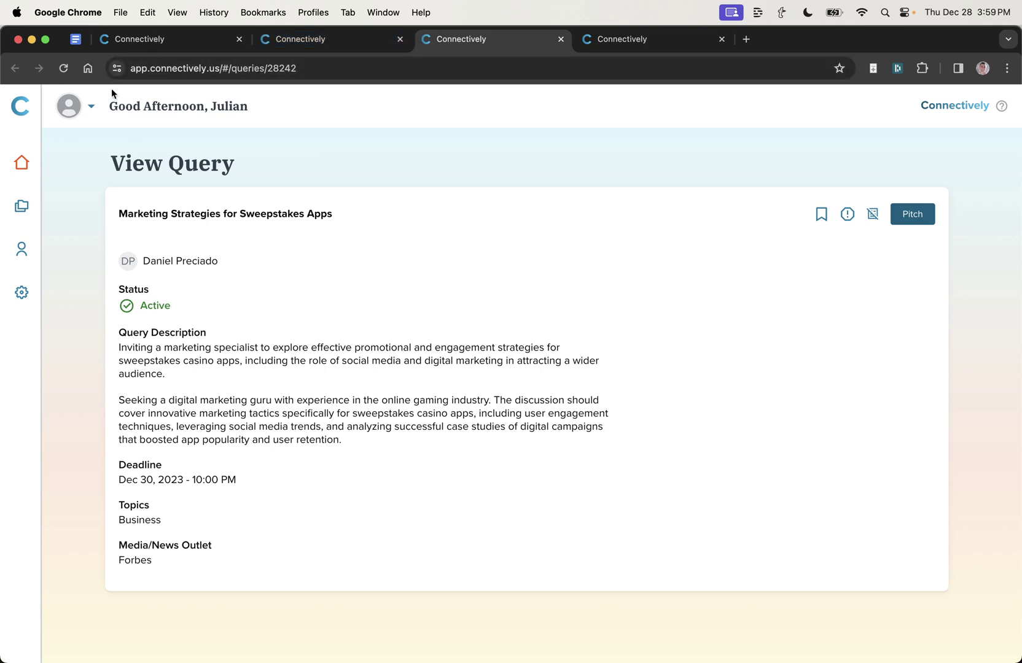
click(343, 44)
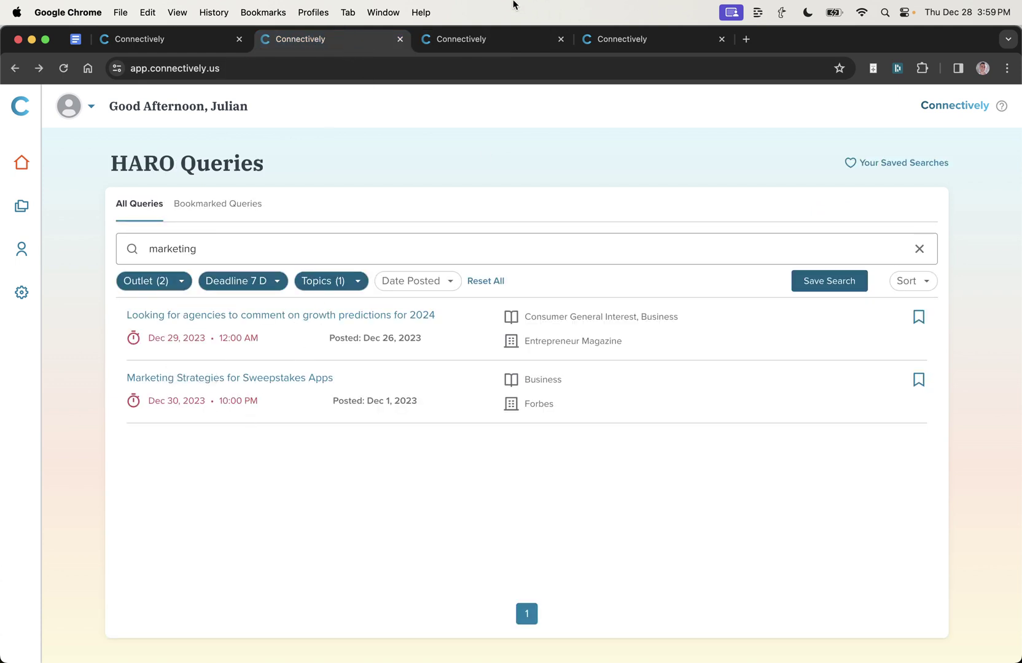
middle_click(472, 49)
middle_click(475, 49)
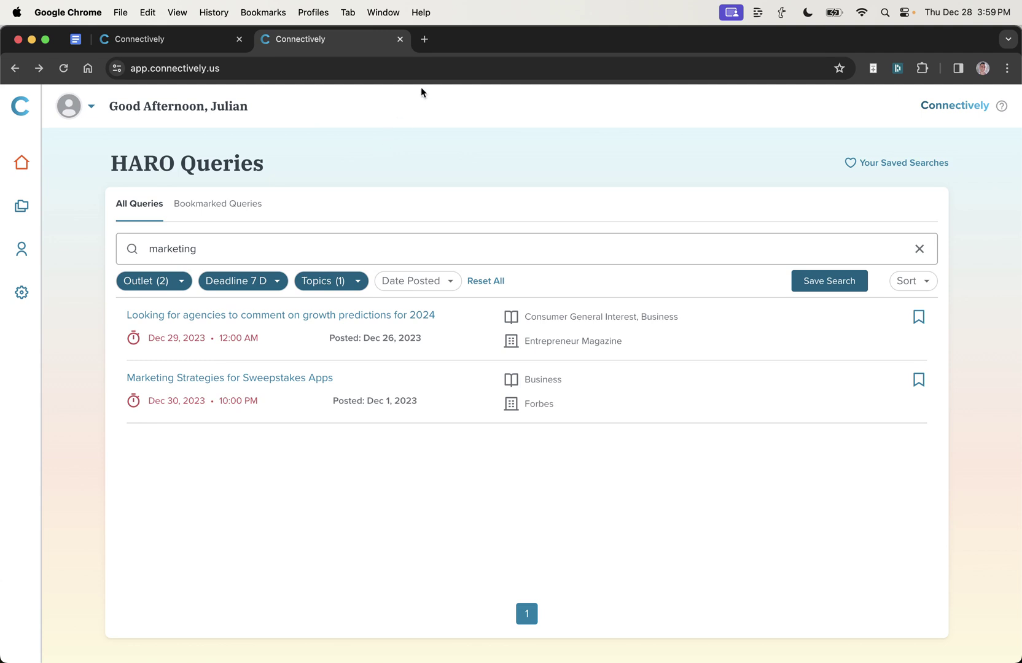
Return to the home query list and go to your own profile page.
click(21, 163)
click(69, 105)
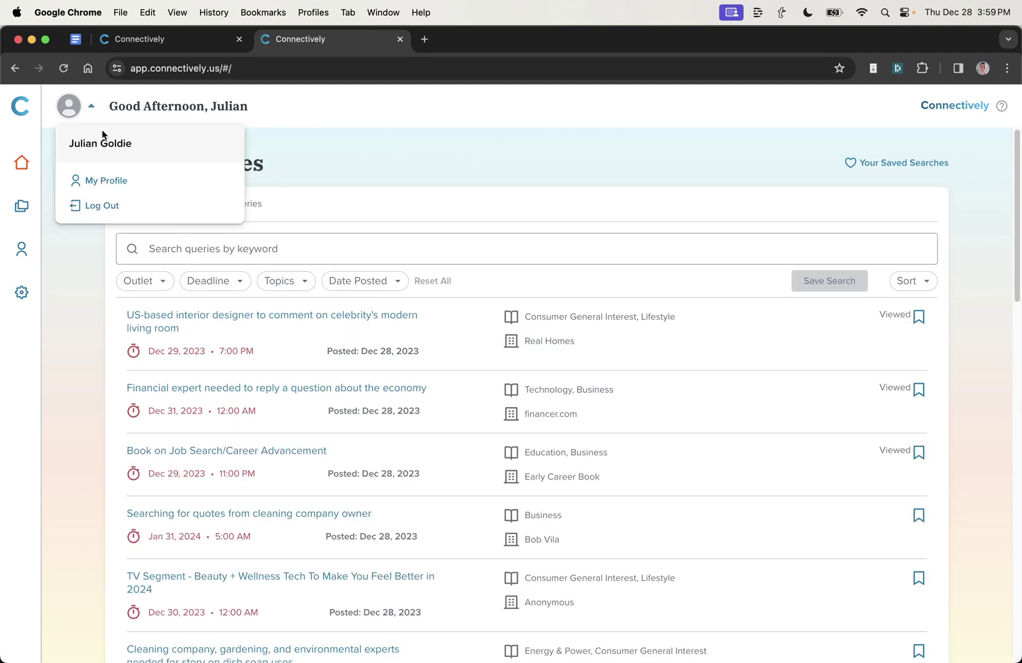
click(104, 178)
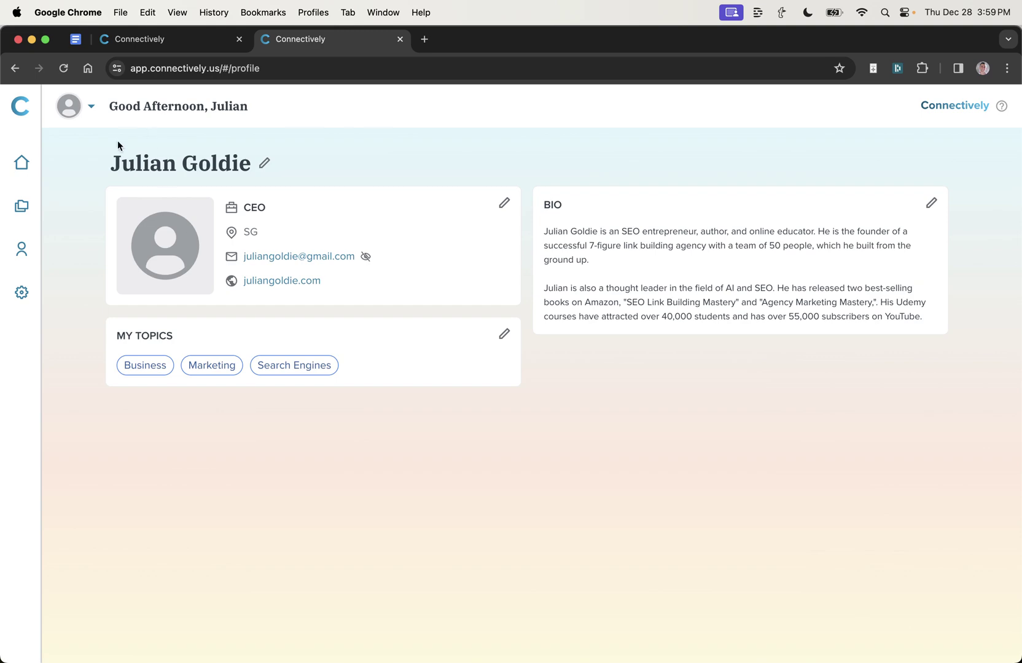
Upload the headshot saved from the About Me page as profile photo and save the intro.
drag(118, 146, 365, 199)
click(365, 198)
click(505, 202)
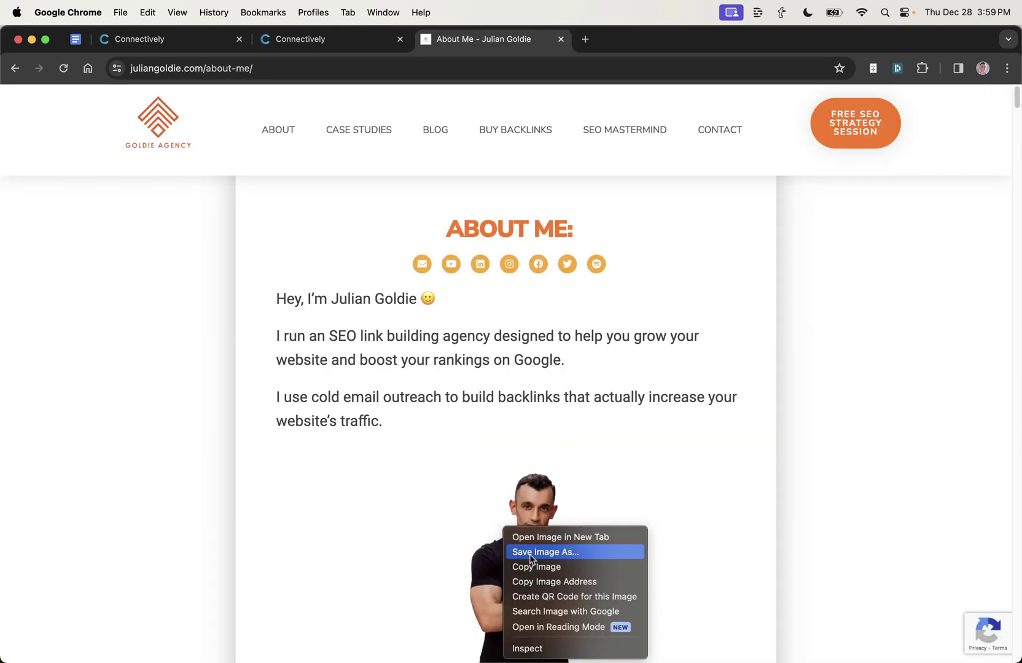
click(533, 553)
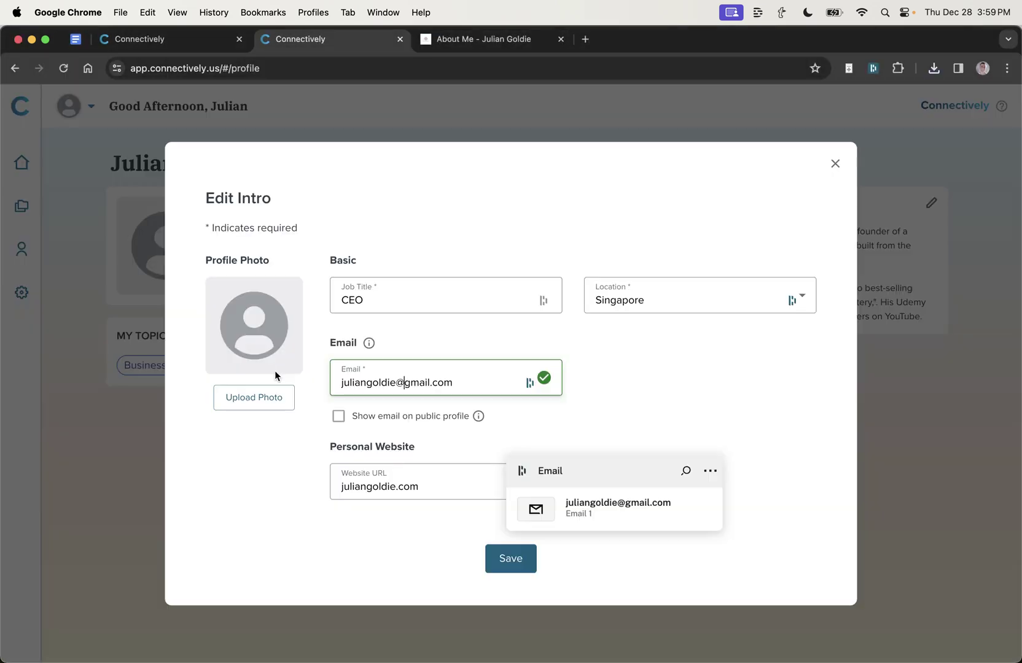
click(238, 336)
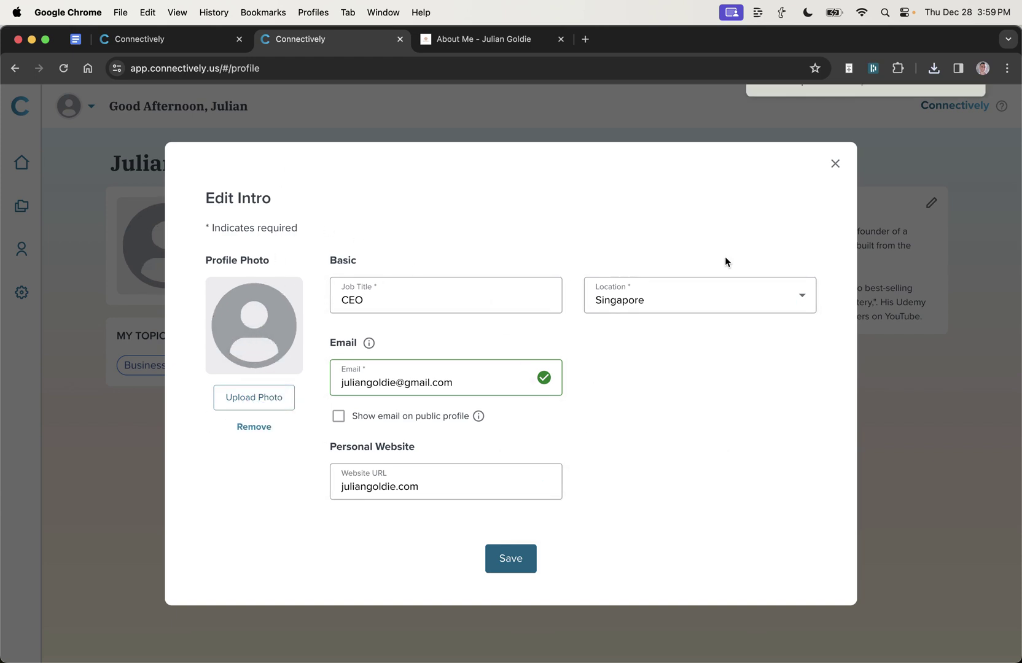
click(696, 470)
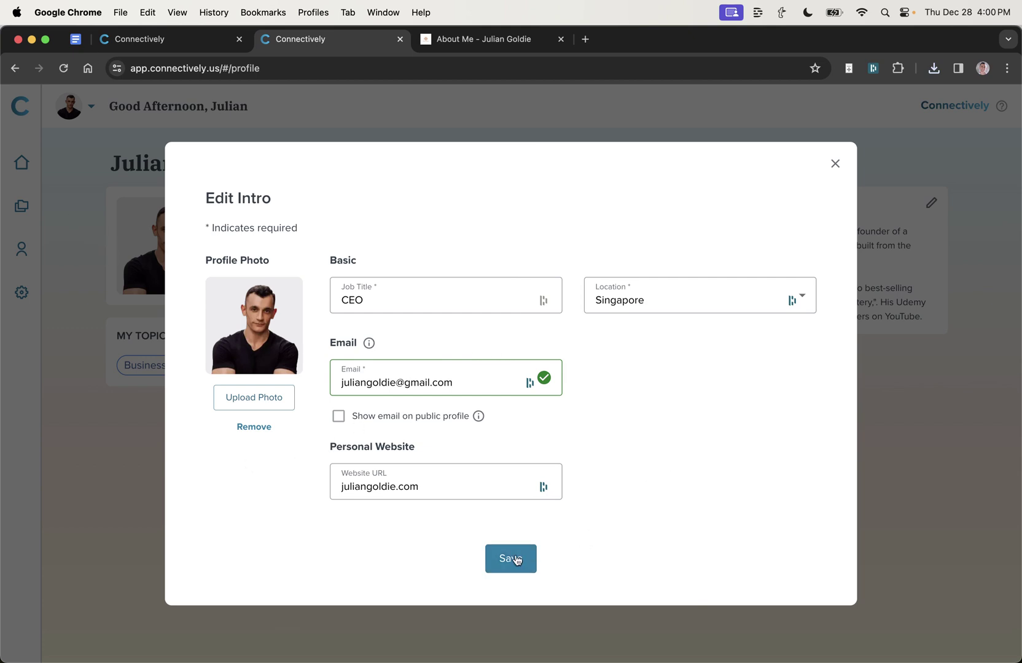
click(532, 563)
Check the saved bio, then go to the My Pitches list.
drag(558, 222, 570, 237)
click(283, 226)
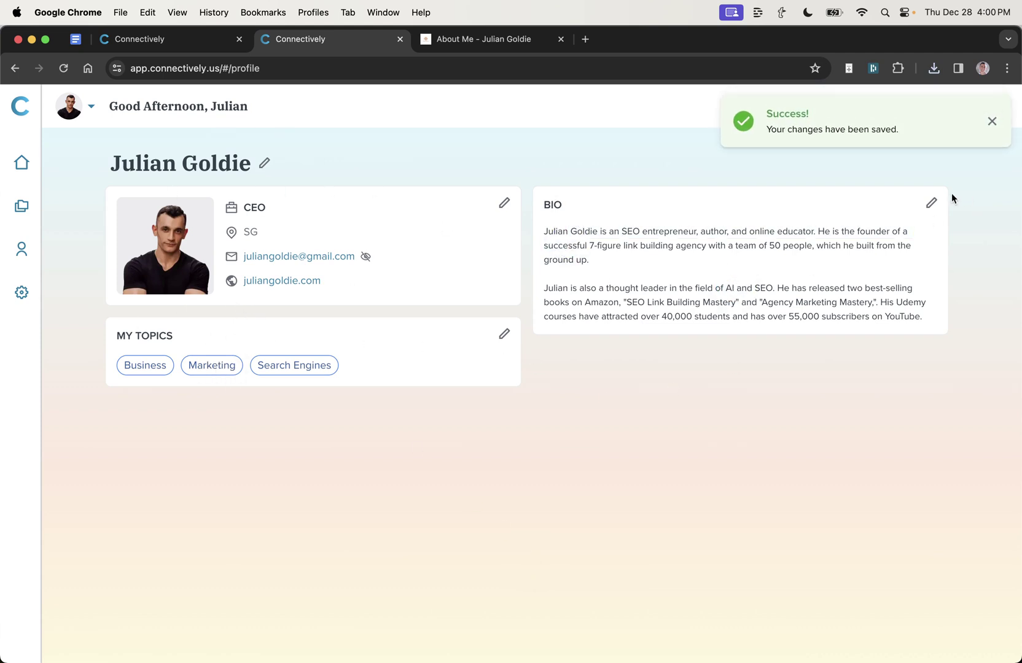
click(21, 206)
Review the empty My Pitches page.
drag(98, 148, 265, 347)
click(233, 410)
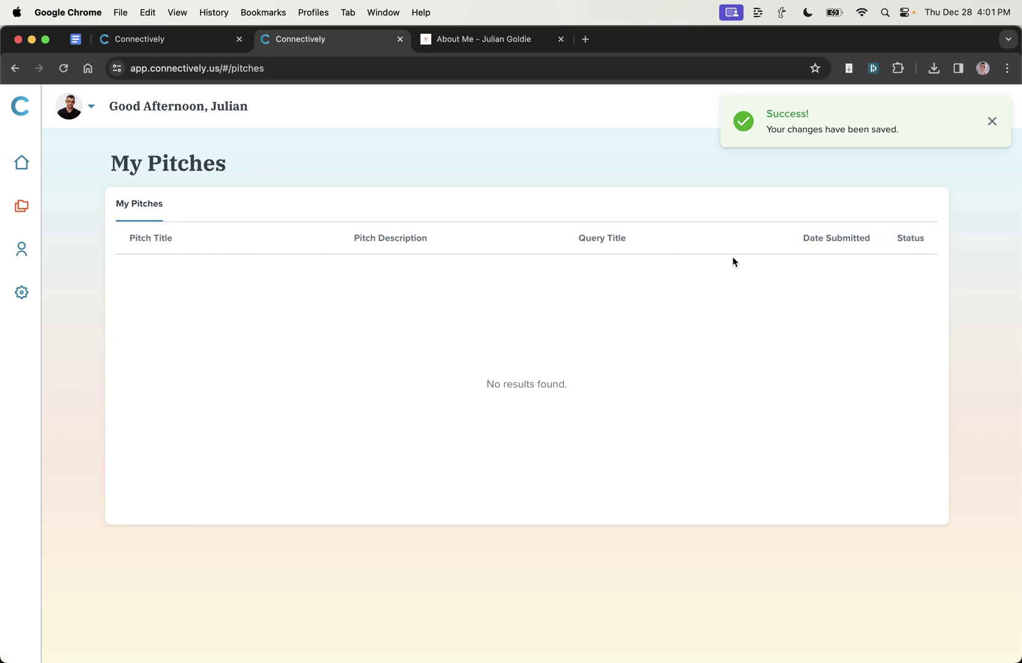
triple_click(298, 388)
Search Profile Search for your own name.
click(21, 249)
drag(114, 162, 281, 175)
click(290, 228)
text(julian goldie)
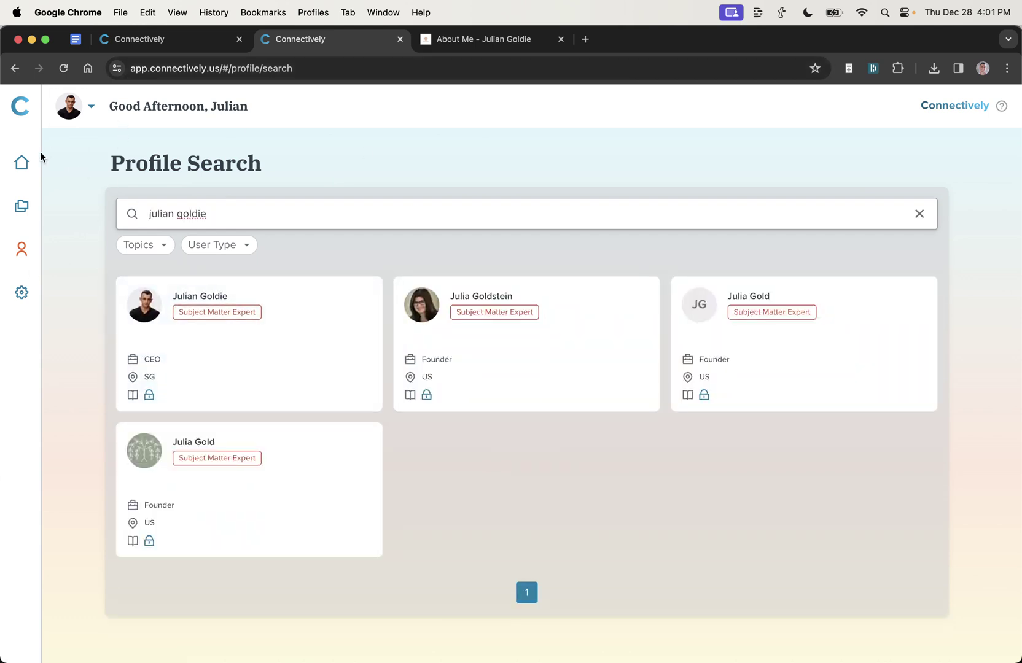
drag(109, 101, 282, 153)
click(282, 153)
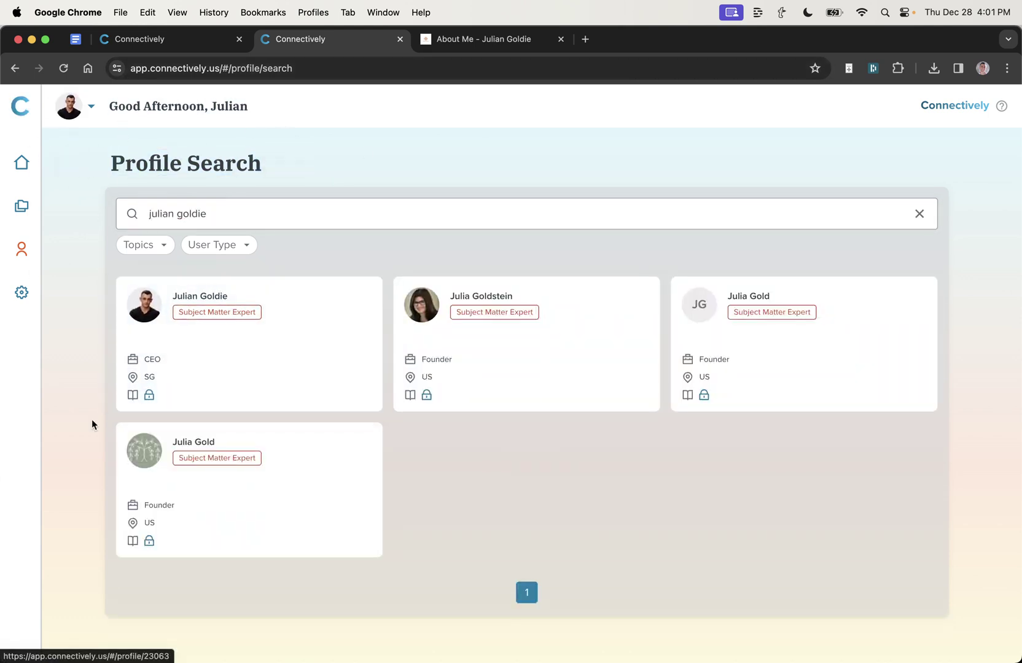
Open your public profile, view the Pricing Plans behind Upgrade, and return to results.
click(267, 355)
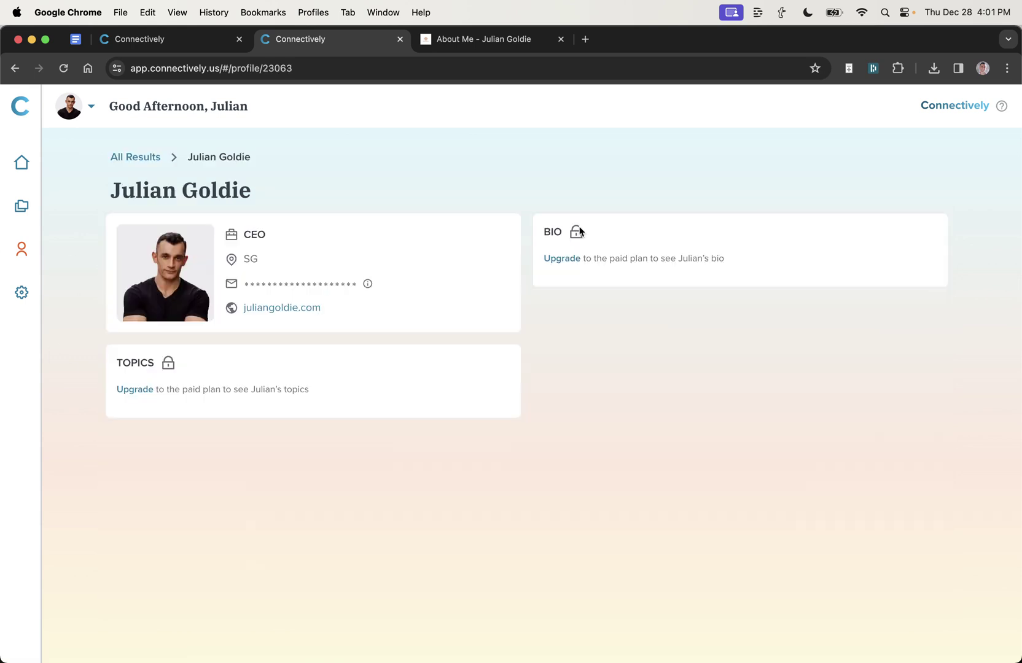
click(135, 394)
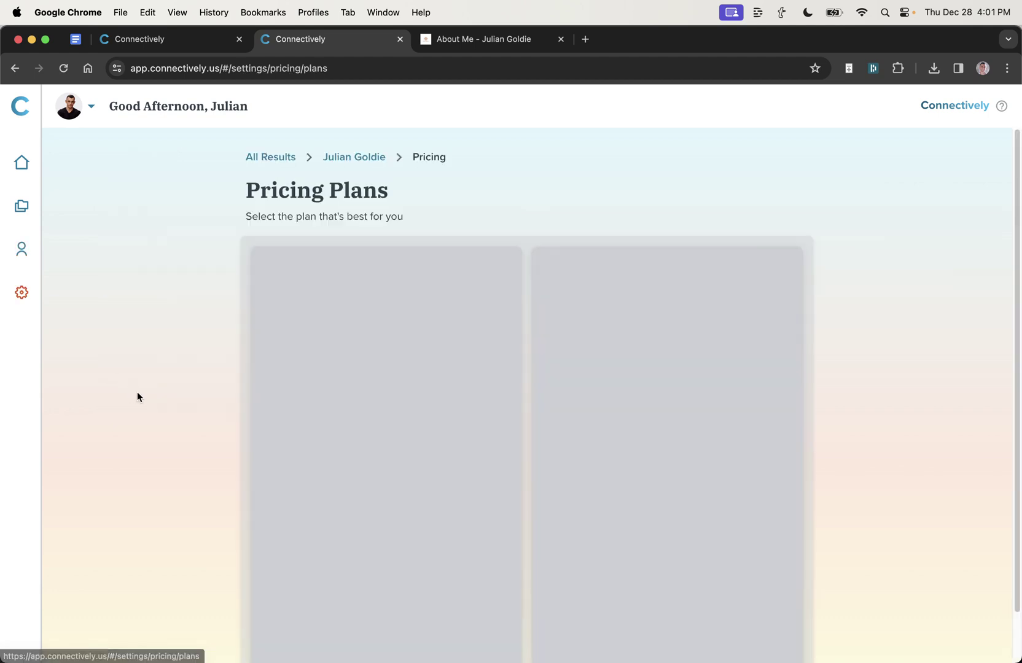
scroll(332, 368, down, 2)
scroll(589, 290, up, 2)
drag(548, 237, 668, 361)
click(656, 360)
scroll(657, 360, down, 2)
click(645, 598)
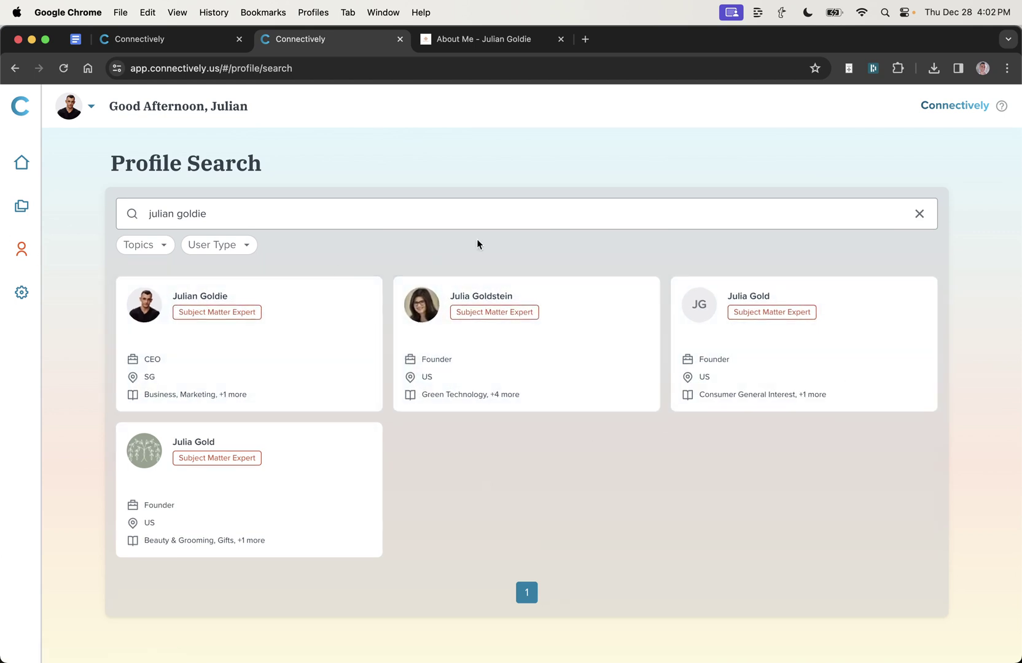
Back on the home list, search queries for 'marketing'.
click(21, 163)
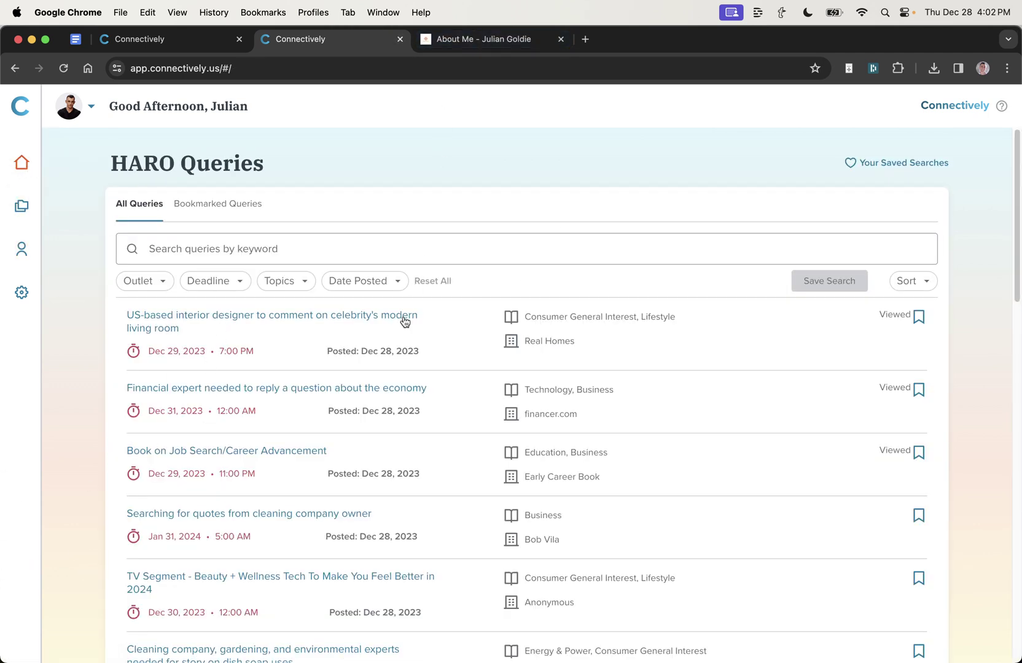
scroll(430, 313, down, 10)
scroll(387, 282, up, 10)
click(329, 245)
text(marketing)
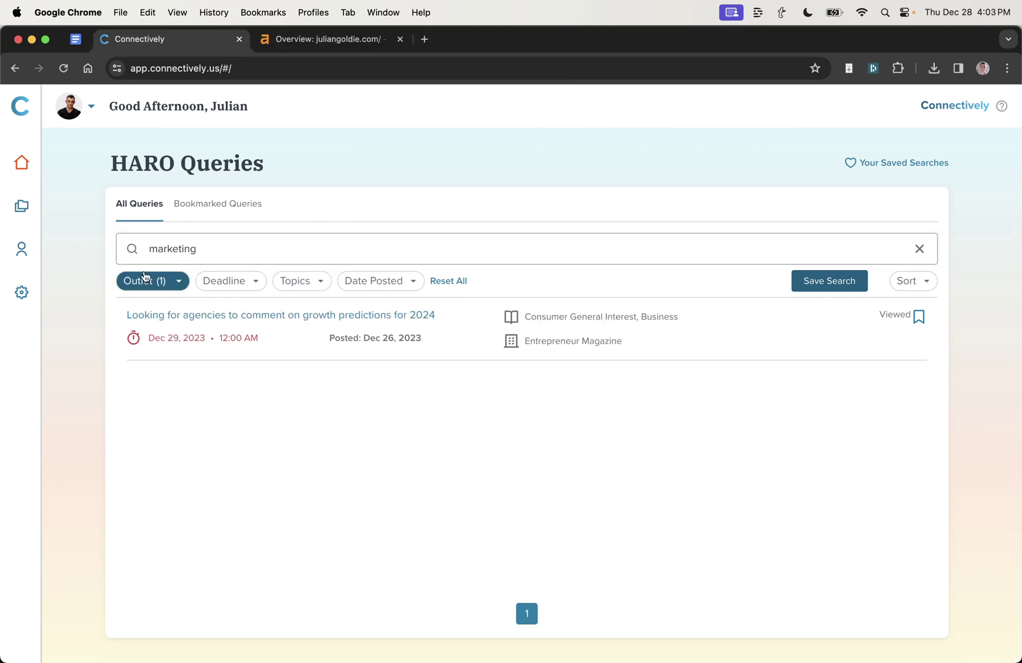
click(153, 281)
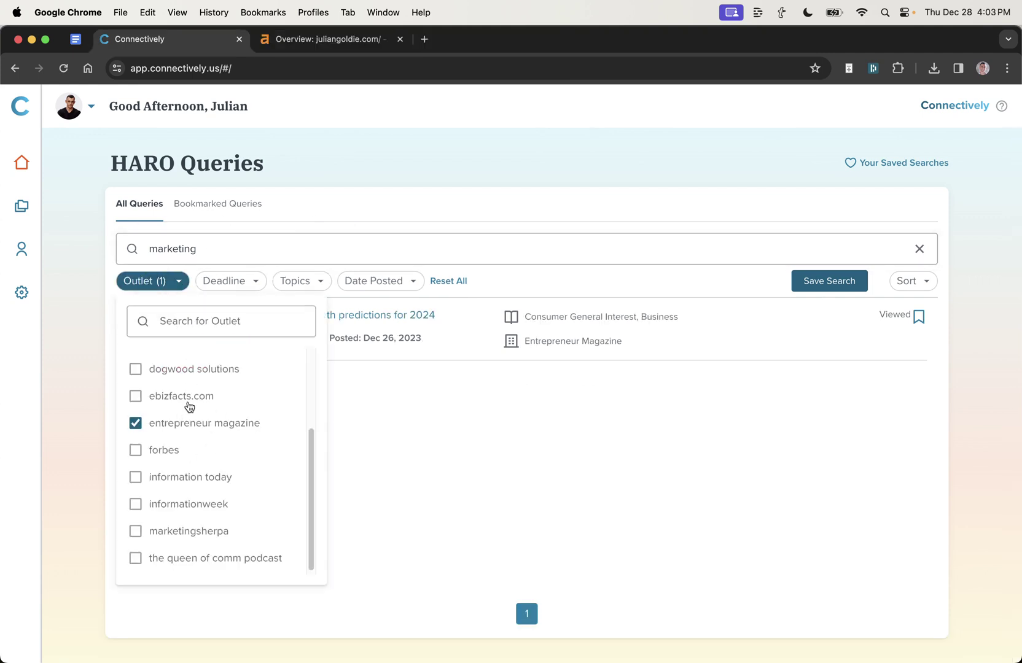
click(371, 460)
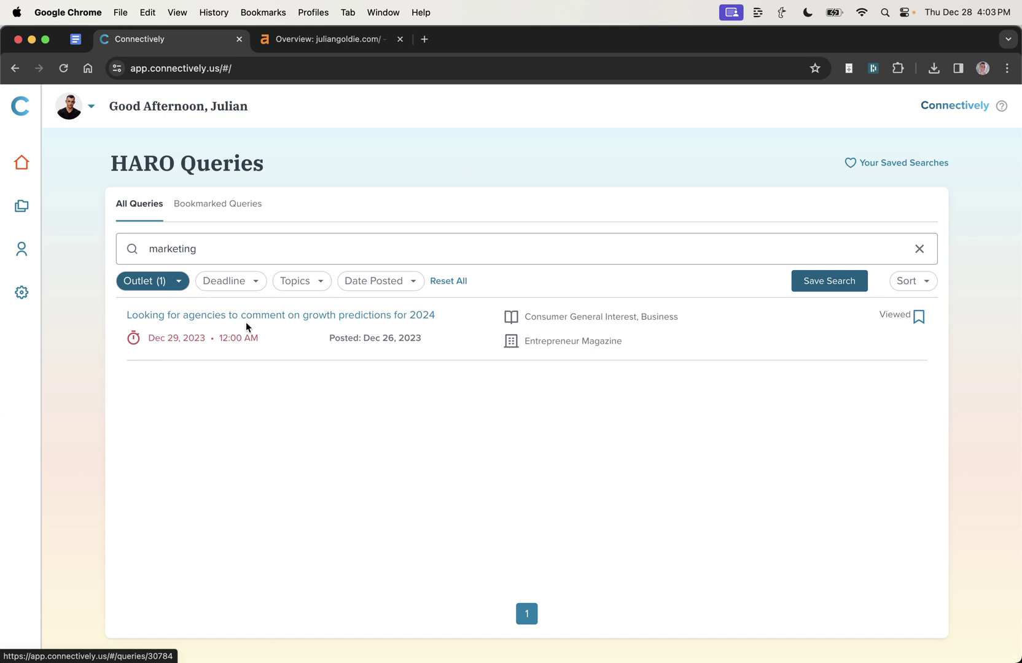
Open the 2024 agency growth predictions query, copy its description, and start a pitch.
click(239, 317)
drag(118, 278, 549, 543)
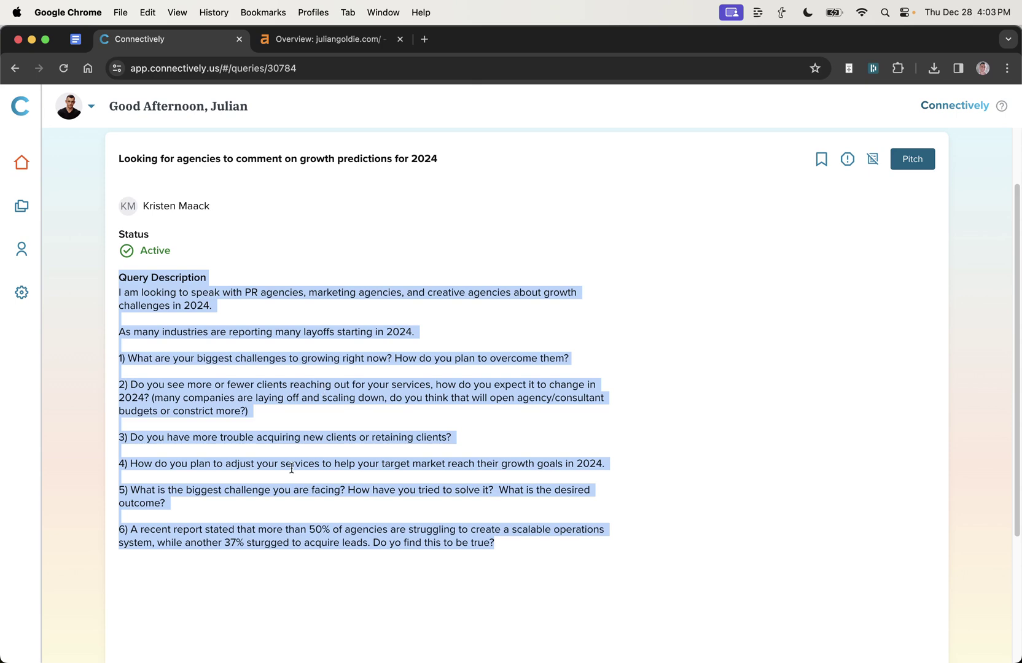
drag(109, 280, 586, 545)
scroll(21, 403, up, 3)
click(914, 244)
Paste 'Agency Growth Predictions 2024' as the pitch subject.
click(614, 341)
text(Agency Growth Predictions 2024)
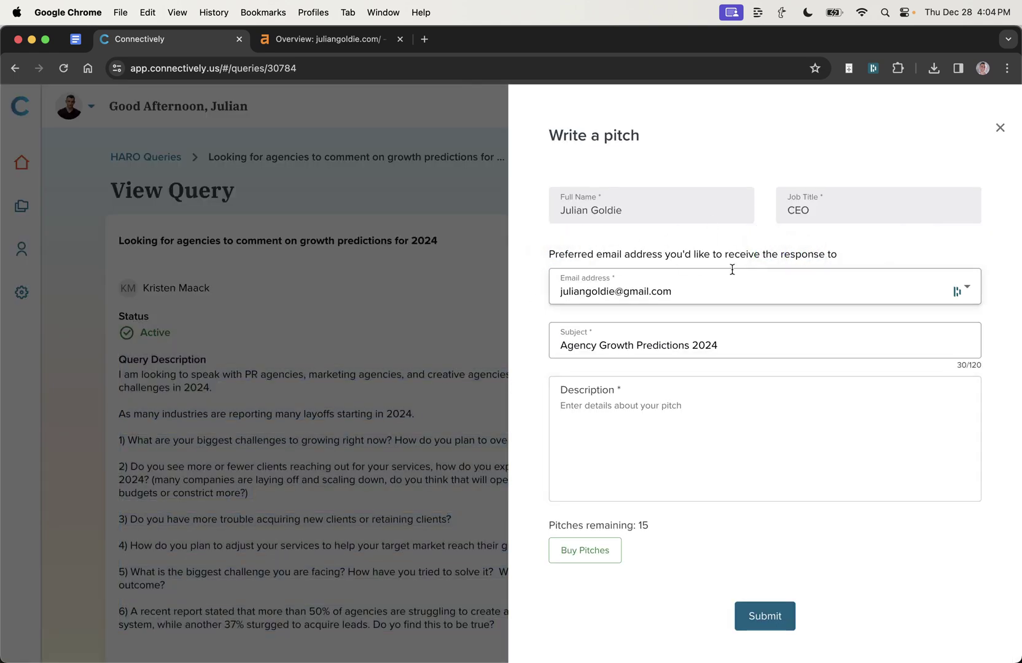
click(578, 341)
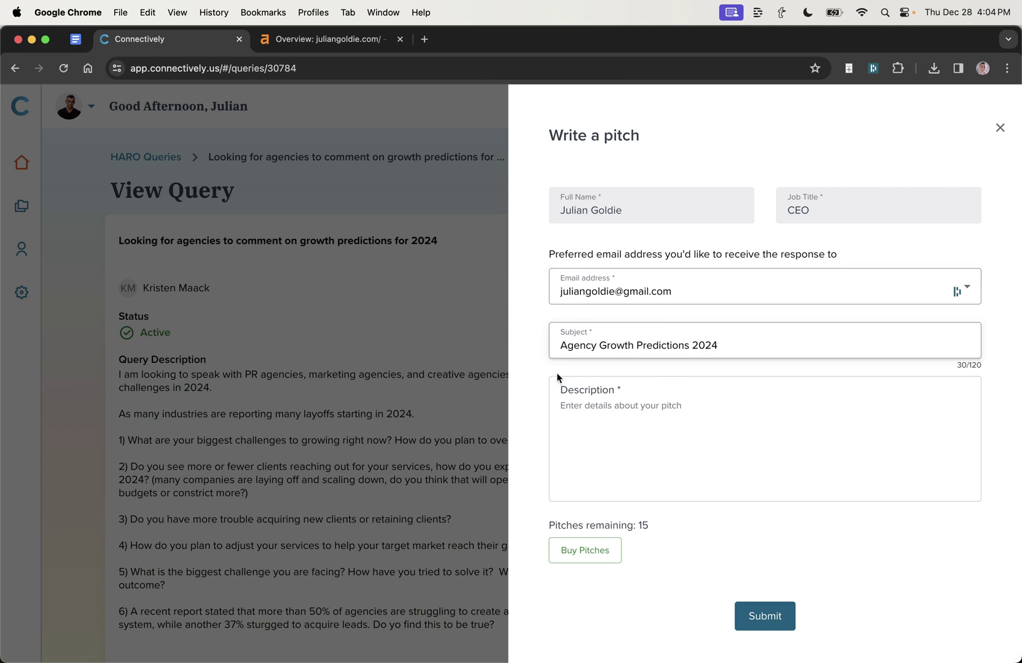
Begin the pitch description with a greeting and a CEO self-introduction.
click(599, 430)
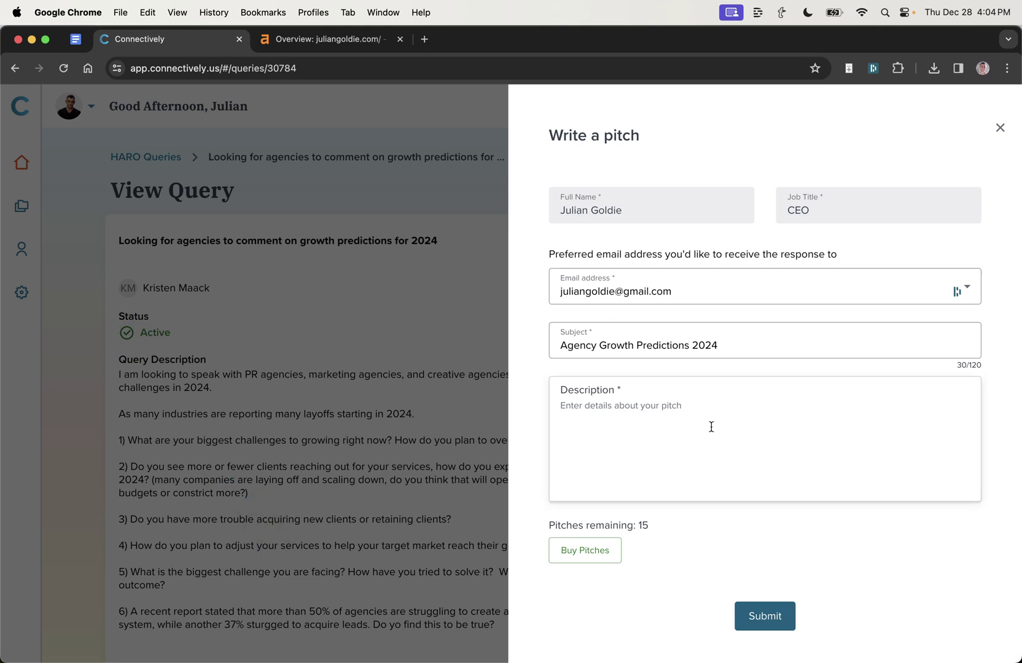
click(695, 459)
text(Hey Kristen, I'm the CEO of a multi)
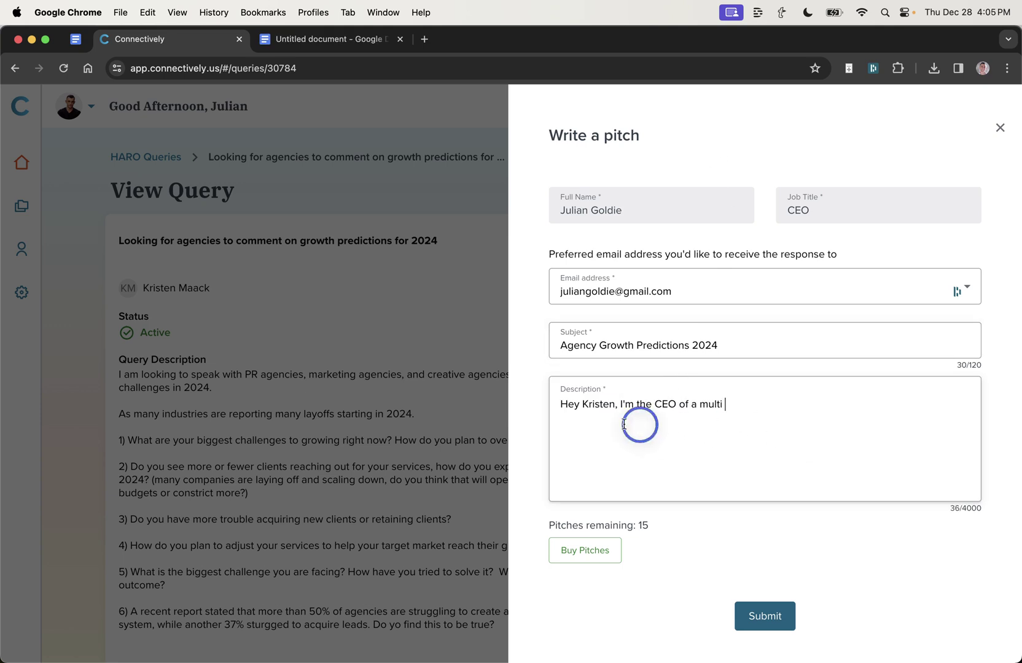
drag(600, 422, 541, 404)
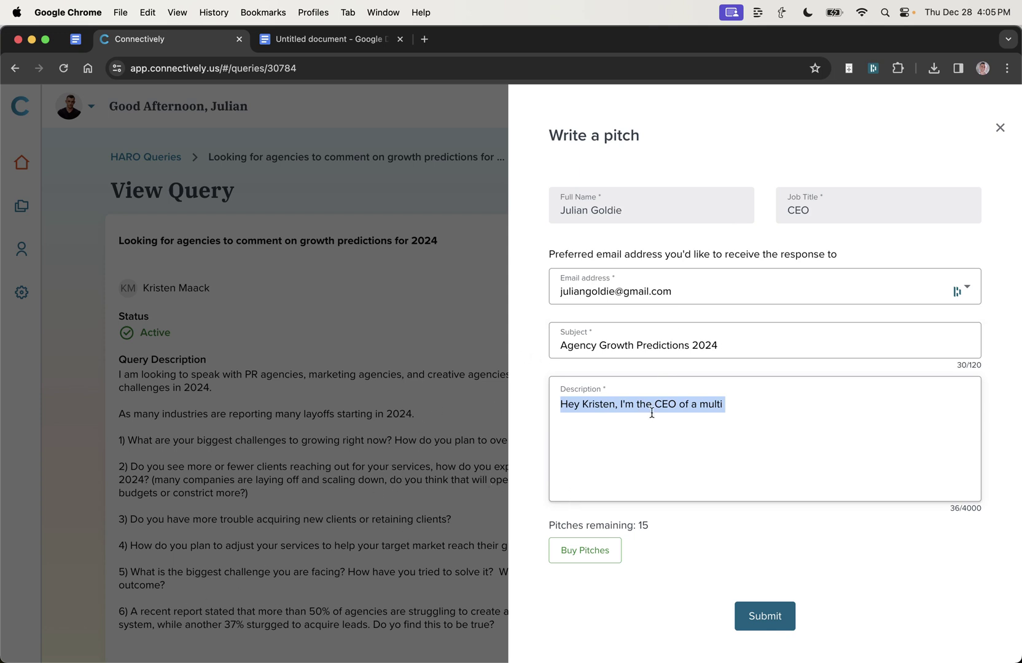
right_click(367, 371)
key(Escape)
click(786, 402)
drag(786, 402, 537, 415)
click(682, 481)
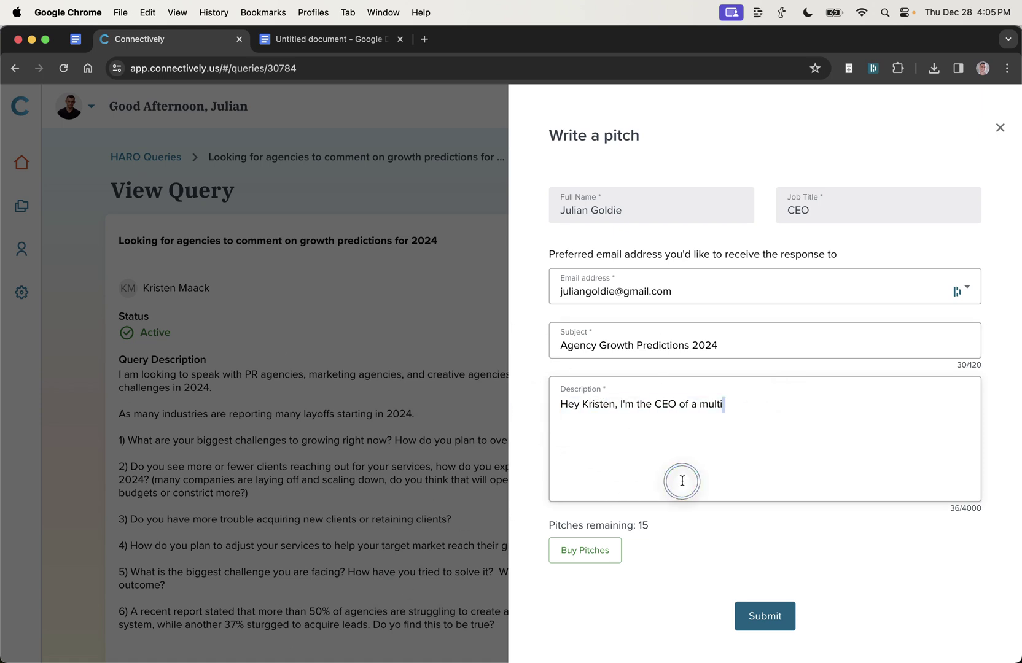
click(741, 418)
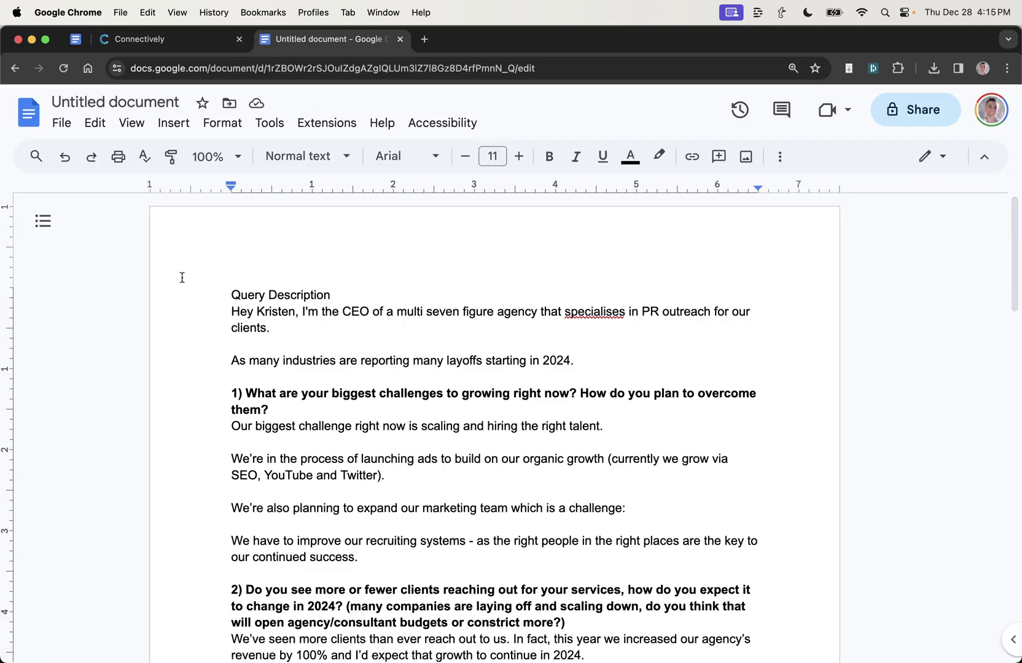
Check the Connectively pitch form, then return to the Google Docs draft.
click(172, 44)
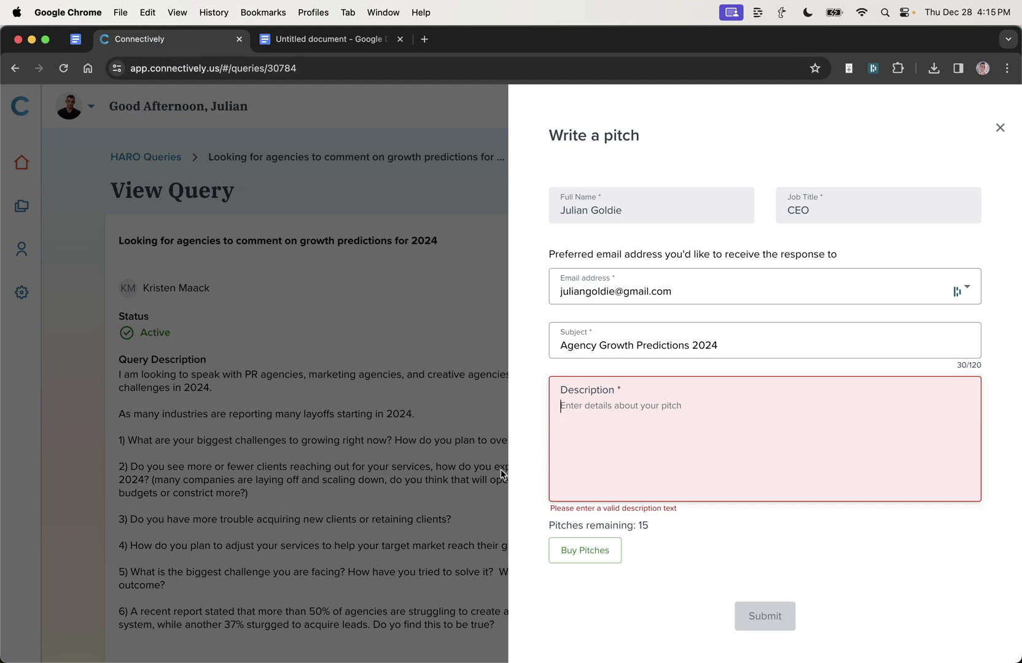
click(352, 40)
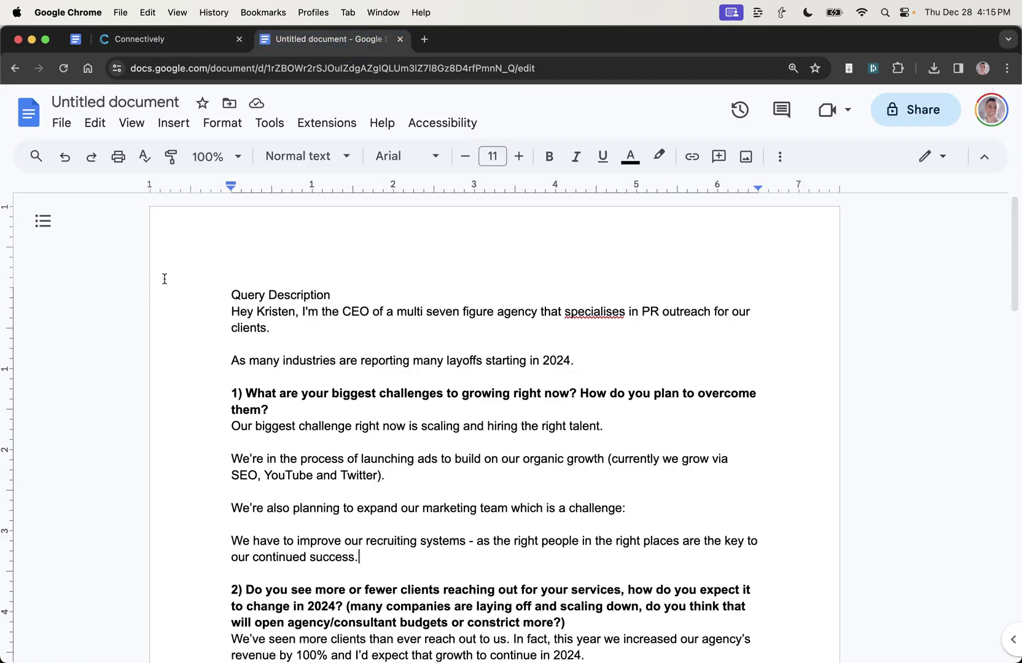
drag(169, 287, 525, 541)
click(511, 507)
Delete the leftover 'Query Description' heading line from the draft.
click(227, 271)
key(shift+Down)
key(BackSpace)
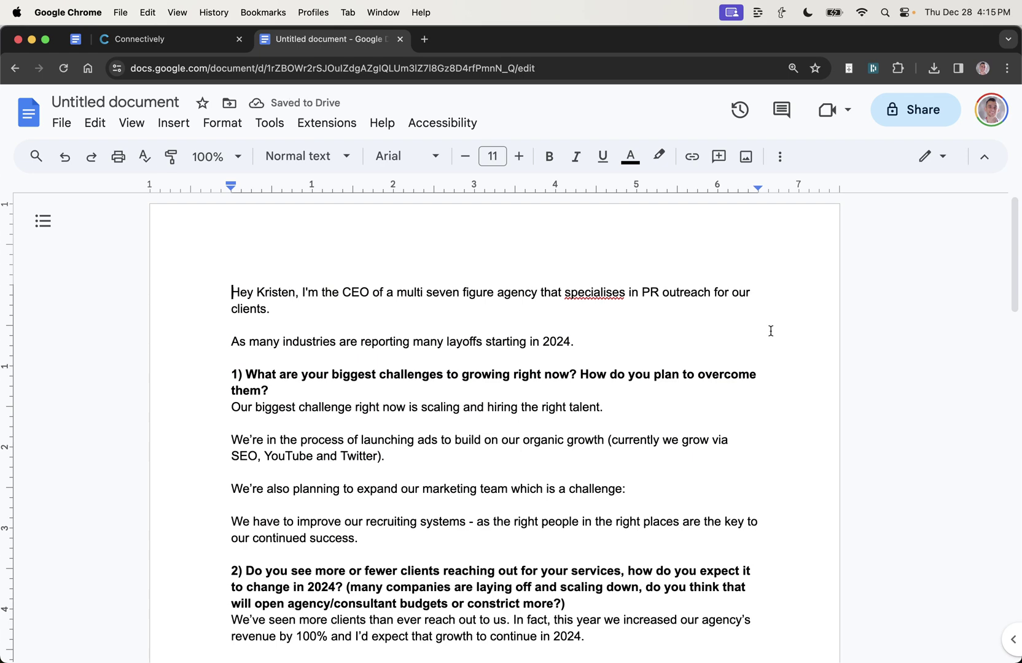
Select the opening greeting and recipient's name at the top of the draft.
scroll(771, 331, up, 5)
drag(285, 338, 71, 336)
click(338, 345)
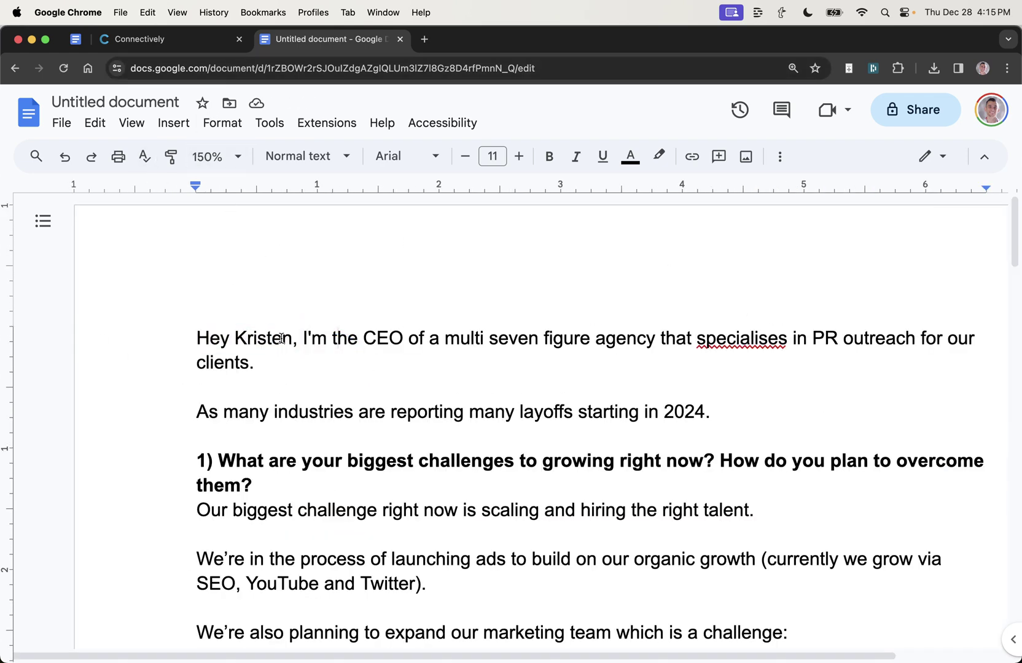
drag(292, 339, 63, 339)
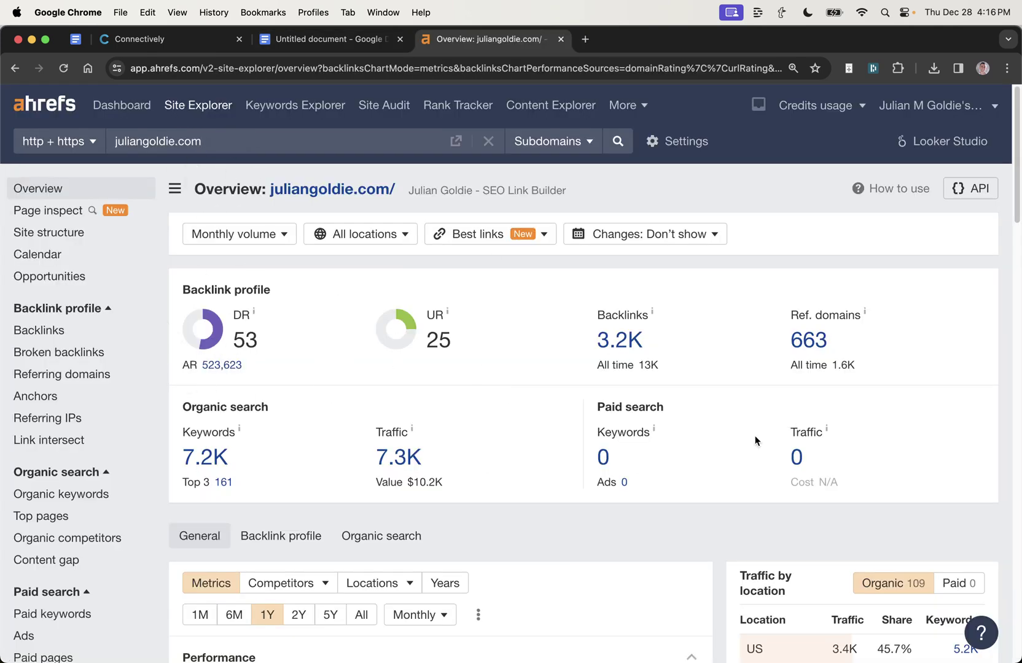
Filter juliangoldie.com's full backlinks report to anchors containing 'goldie agency'.
scroll(738, 438, down, 4)
scroll(522, 491, down, 2)
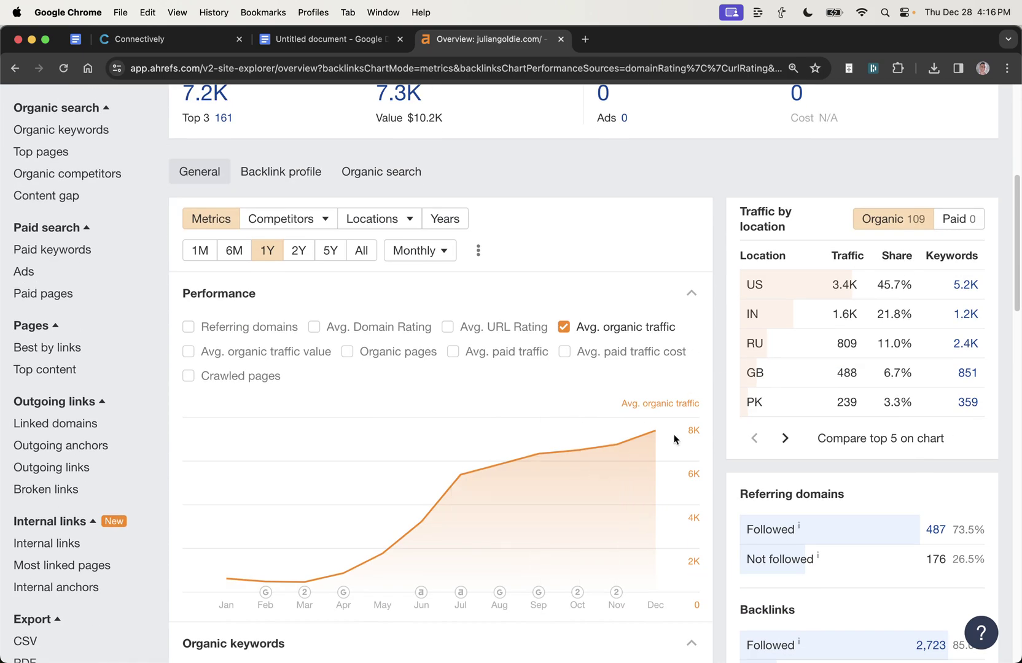
scroll(664, 479, down, 6)
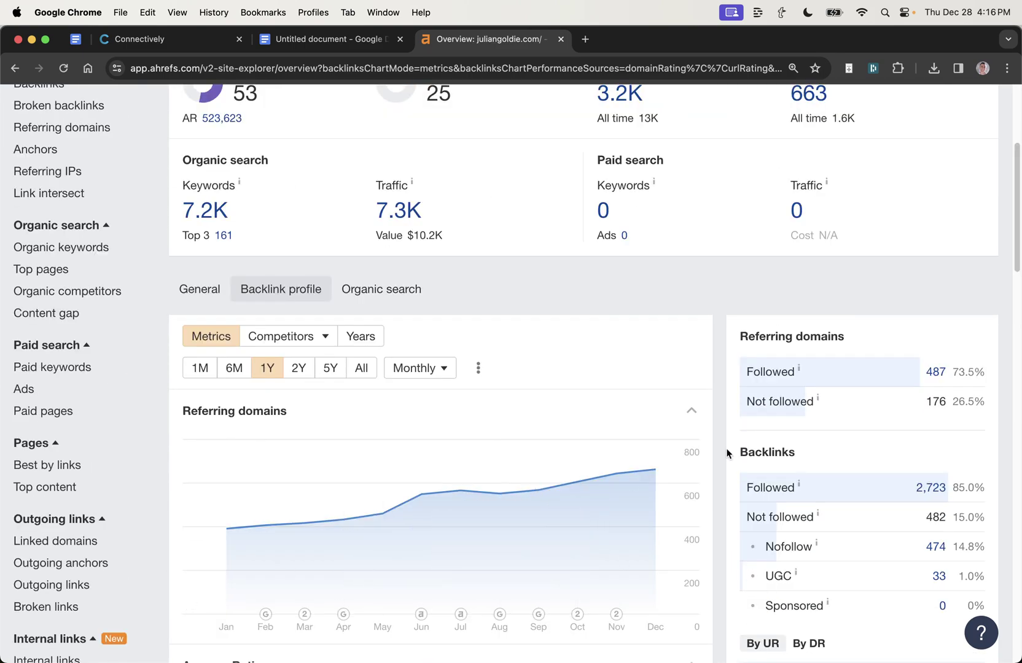
scroll(706, 448, up, 4)
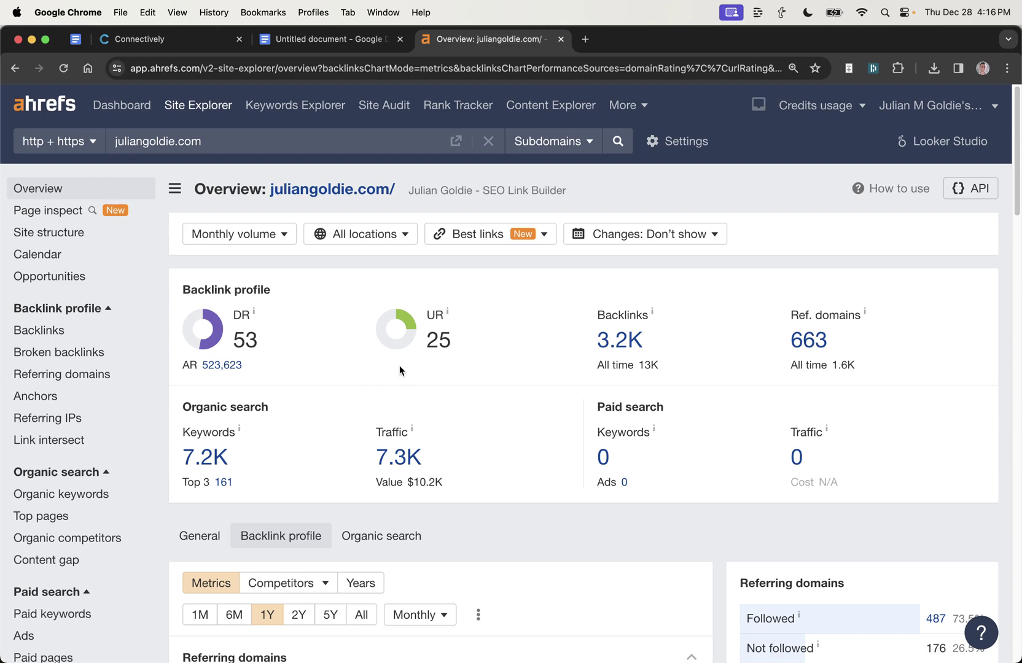
click(624, 345)
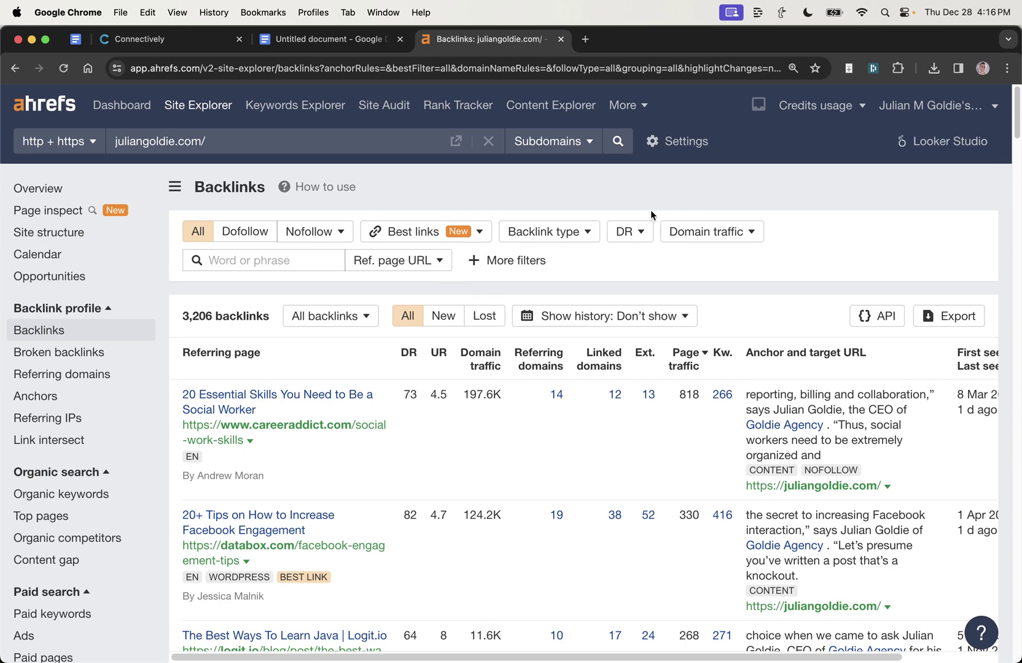
text(goldie)
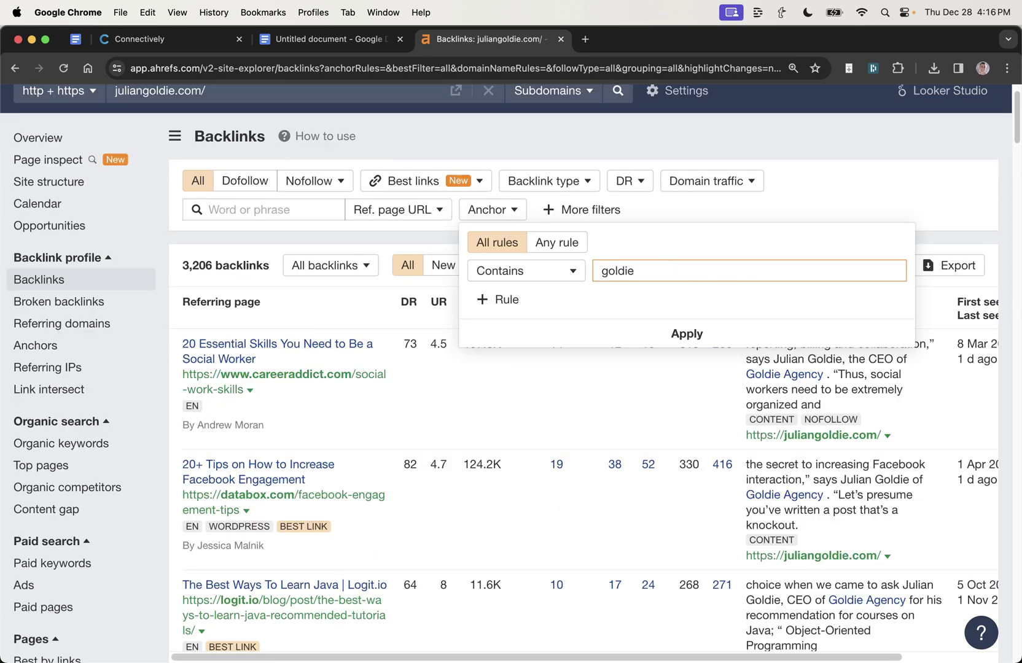
text( agency)
key(Return)
click(226, 252)
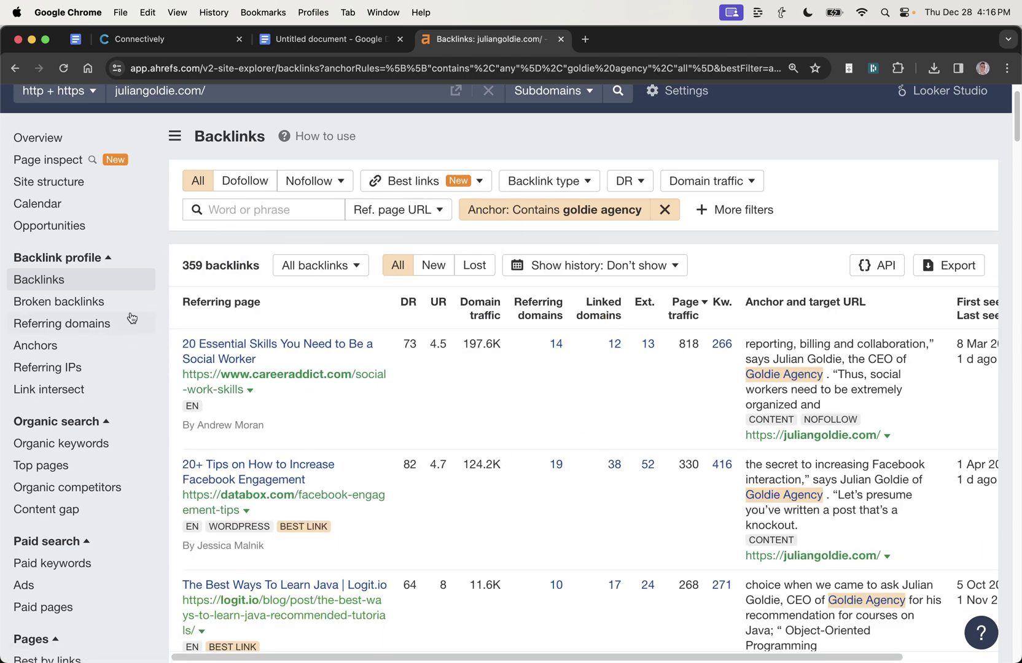
Review the 359 matching backlinks and their DR values, such as 82 and logit.io's 64.
drag(179, 265, 272, 266)
scroll(758, 457, down, 5)
scroll(661, 183, up, 1)
drag(403, 228, 428, 237)
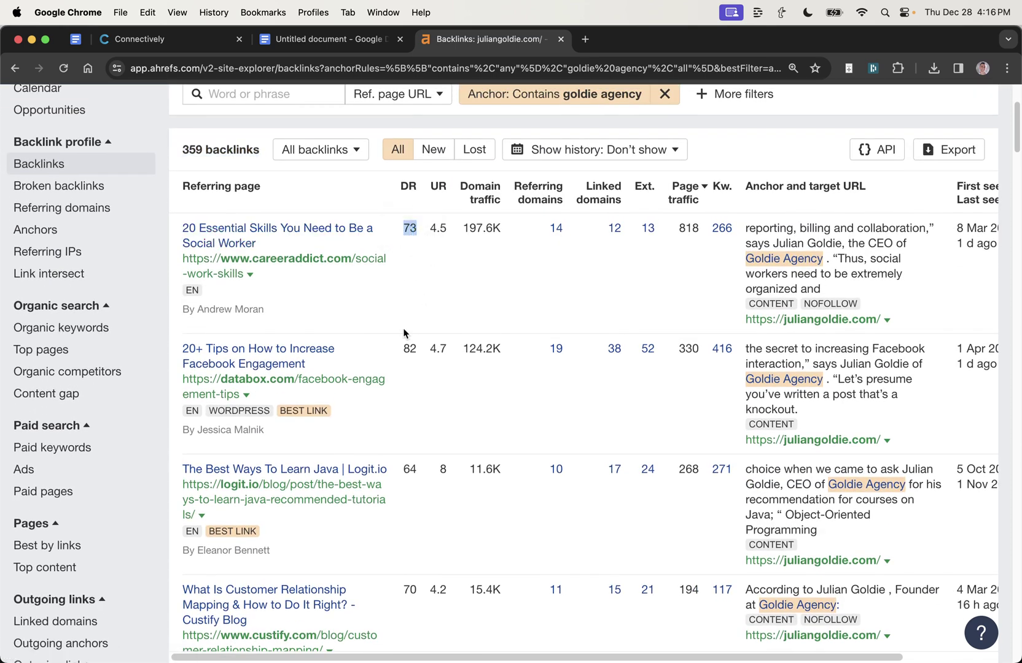
drag(403, 344, 423, 353)
click(409, 470)
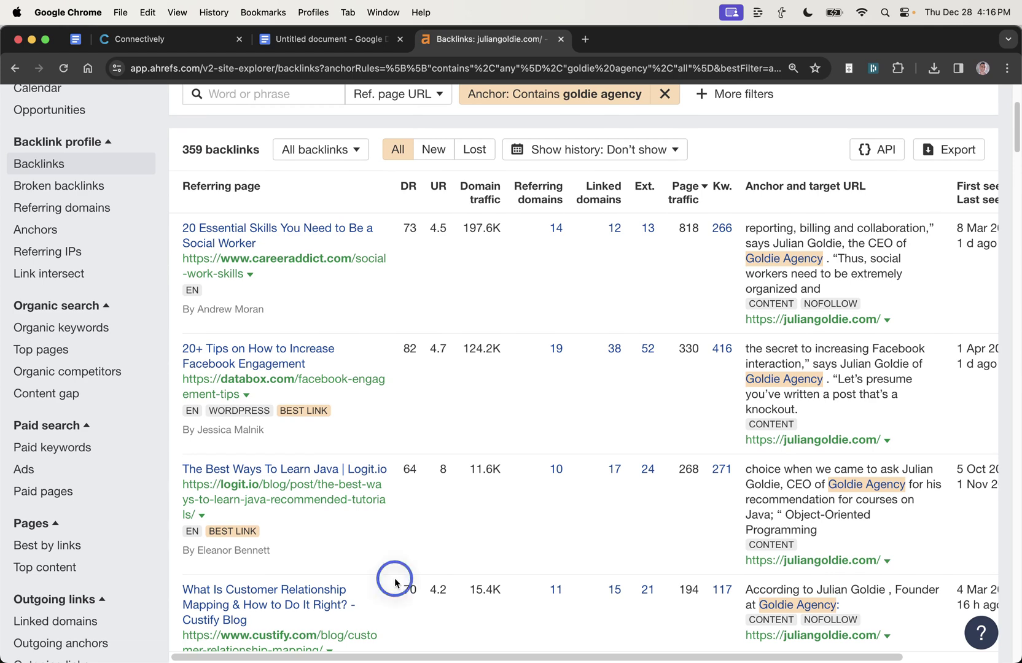
drag(394, 583, 494, 585)
scroll(885, 450, right, 3)
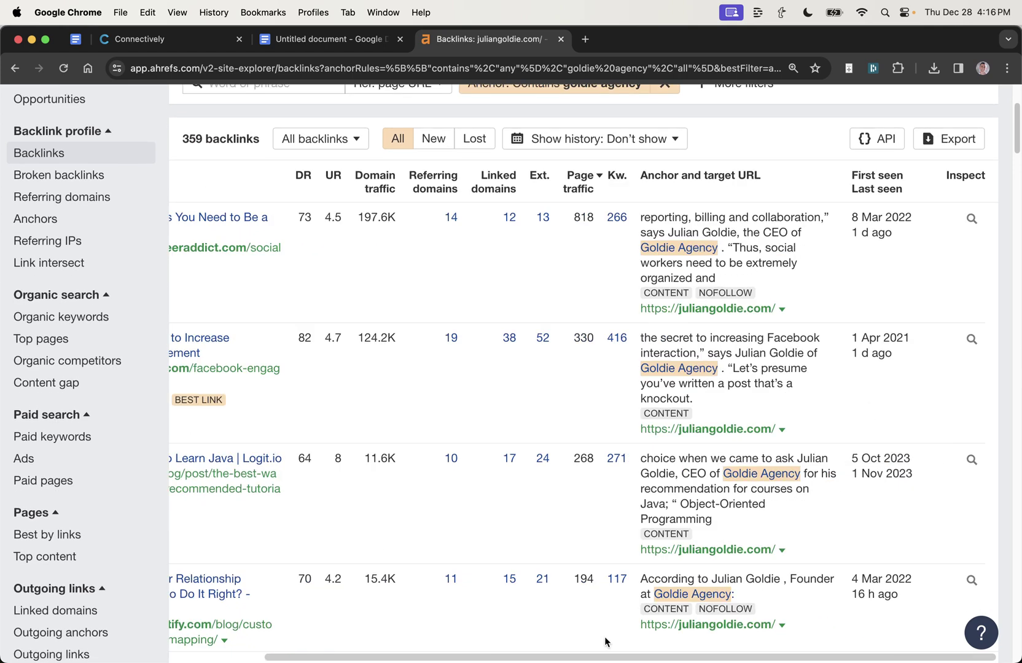
drag(594, 656, 372, 656)
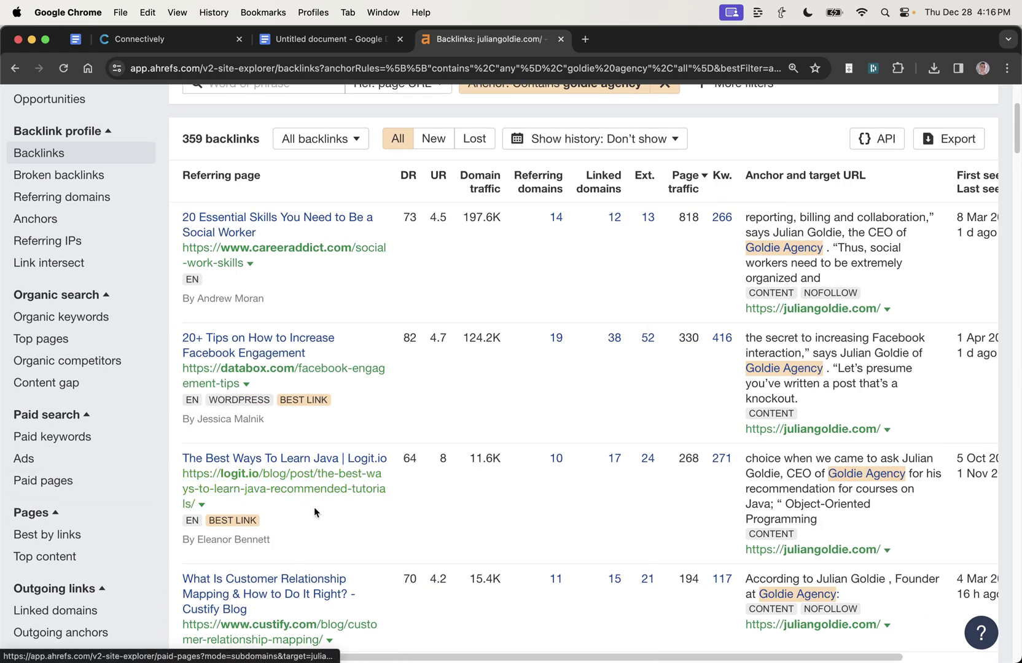
drag(388, 456, 441, 456)
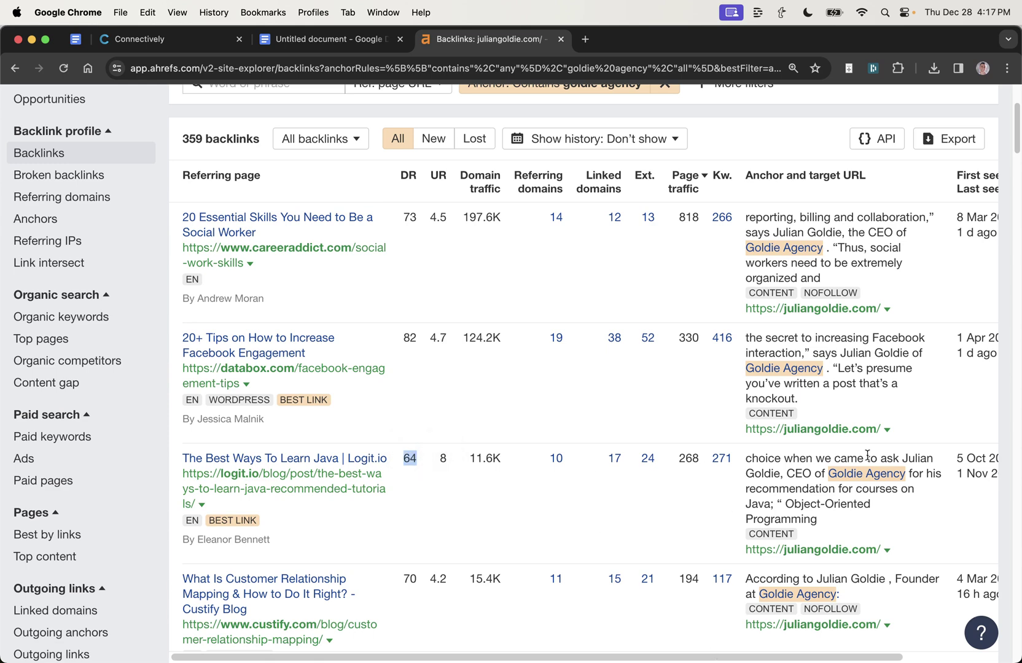
drag(746, 458, 910, 507)
scroll(910, 507, right, 3)
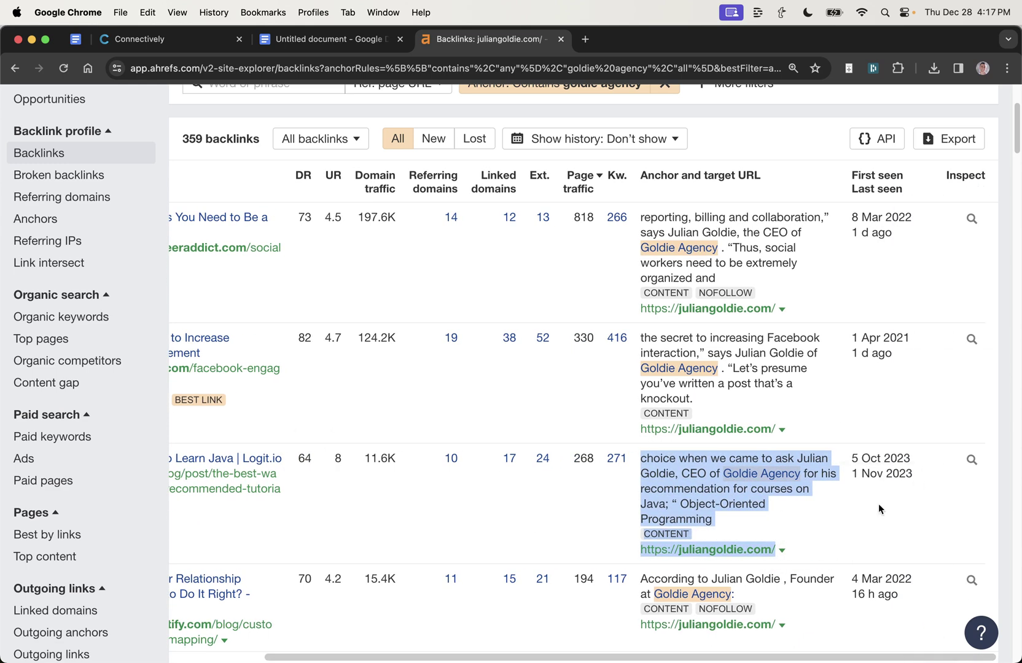
Paste ', Goldie Agency,' after 'agency' in the pitch's opening sentence.
click(343, 42)
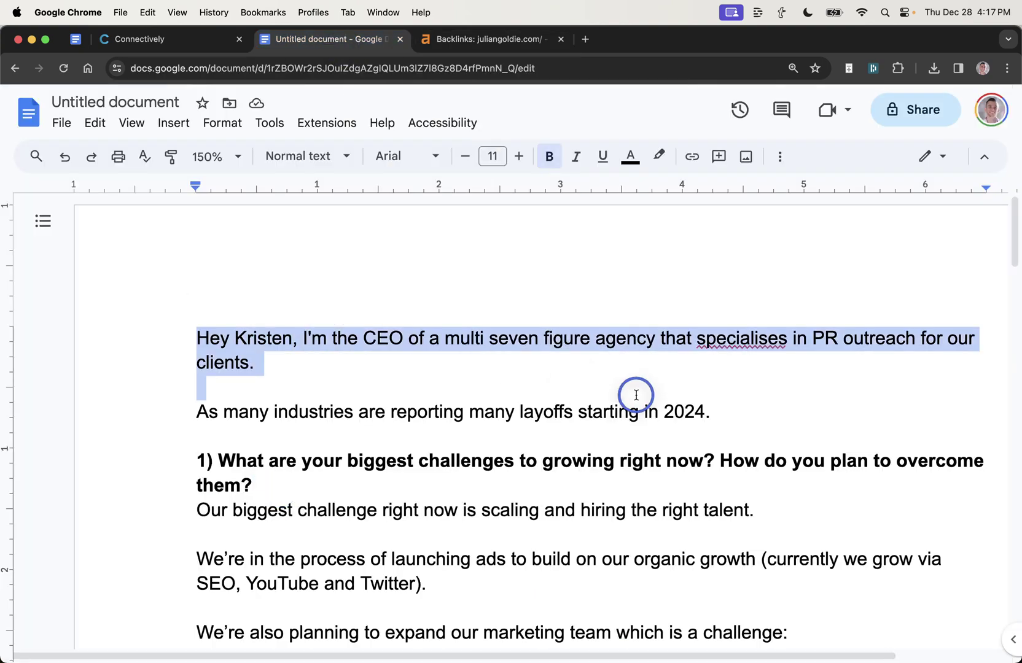
key(ctrl+Tab)
drag(353, 656, 259, 656)
scroll(498, 411, up, 5)
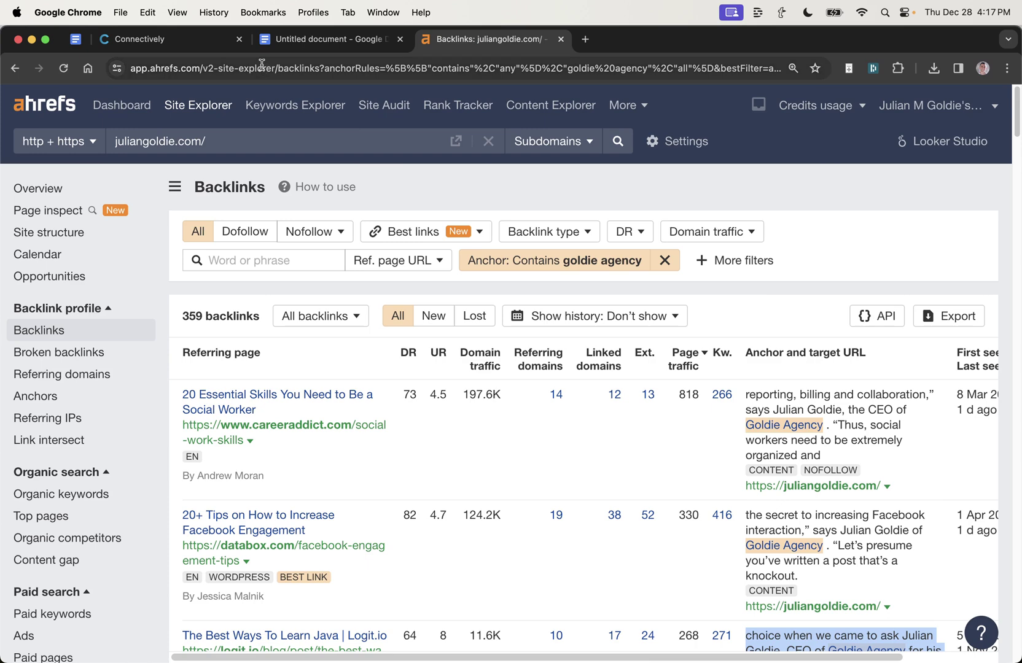
click(312, 41)
drag(153, 308, 286, 327)
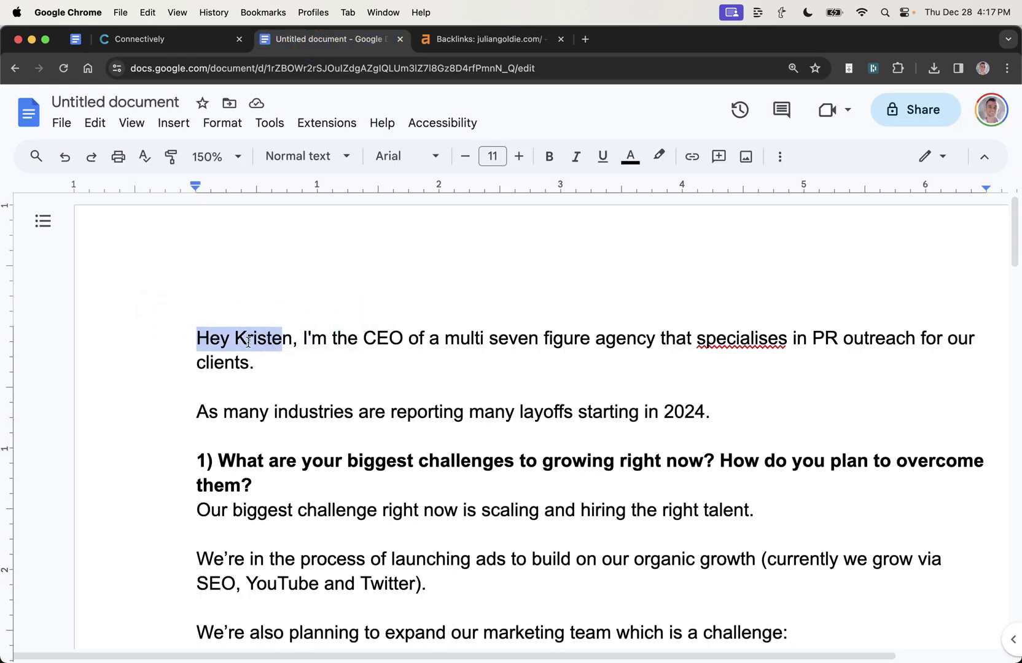
click(215, 333)
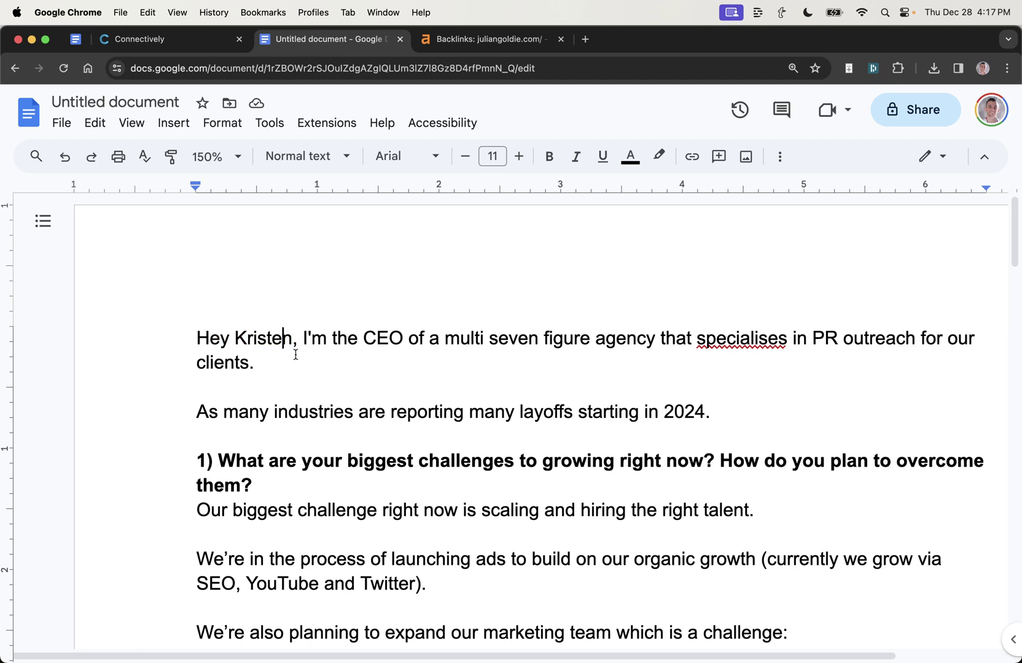
drag(289, 340, 187, 326)
click(251, 290)
drag(307, 335, 578, 340)
click(677, 336)
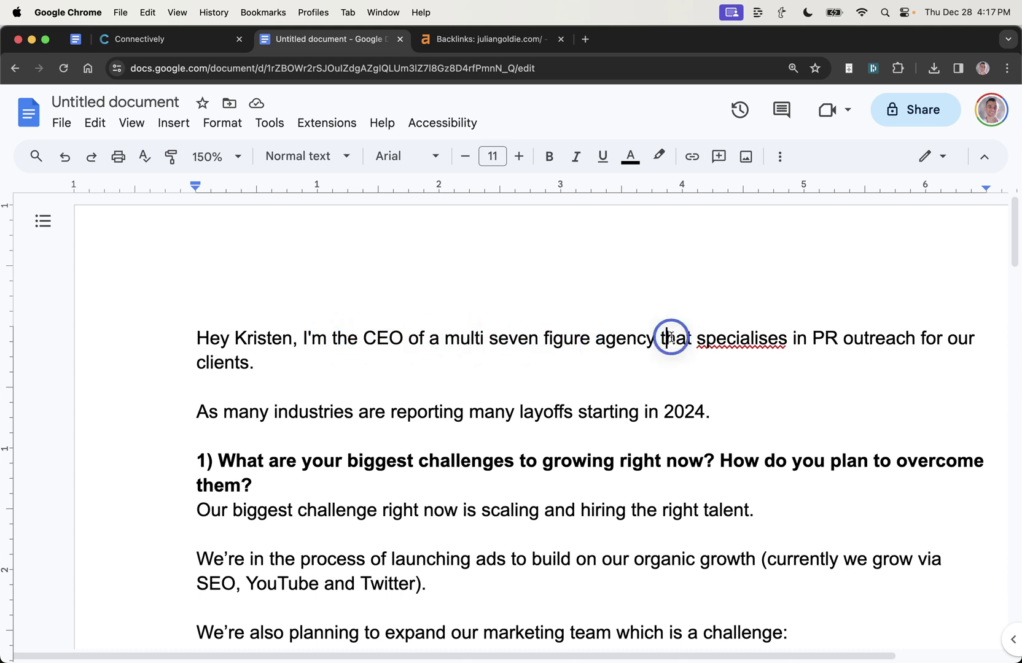
text(, Goldie Agency,)
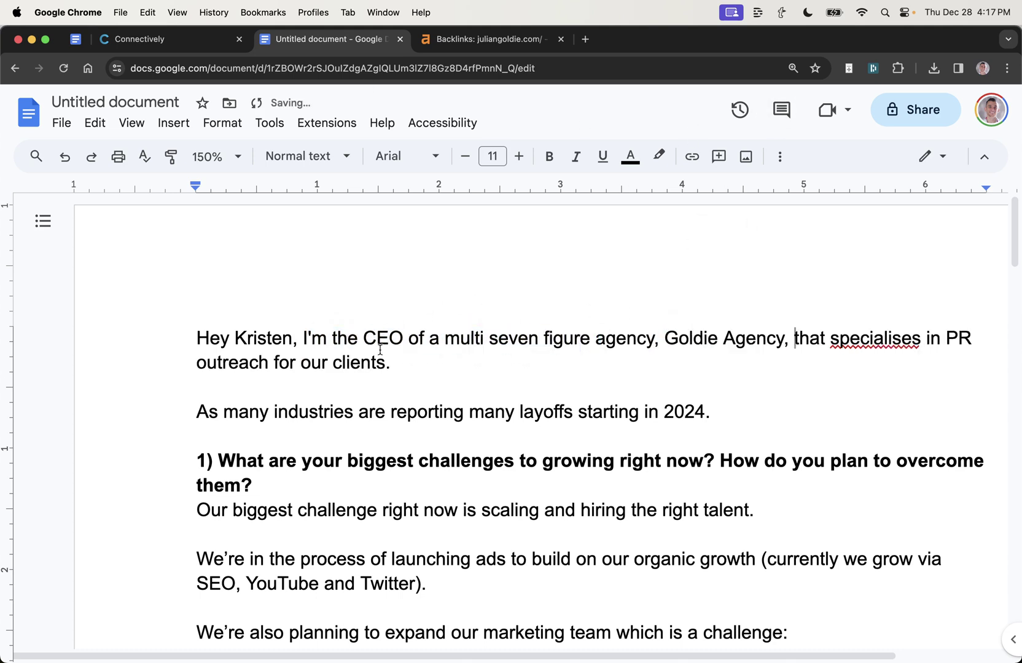
Check the edited opening paragraph, then return to the Connectively pitch form.
drag(222, 335, 488, 342)
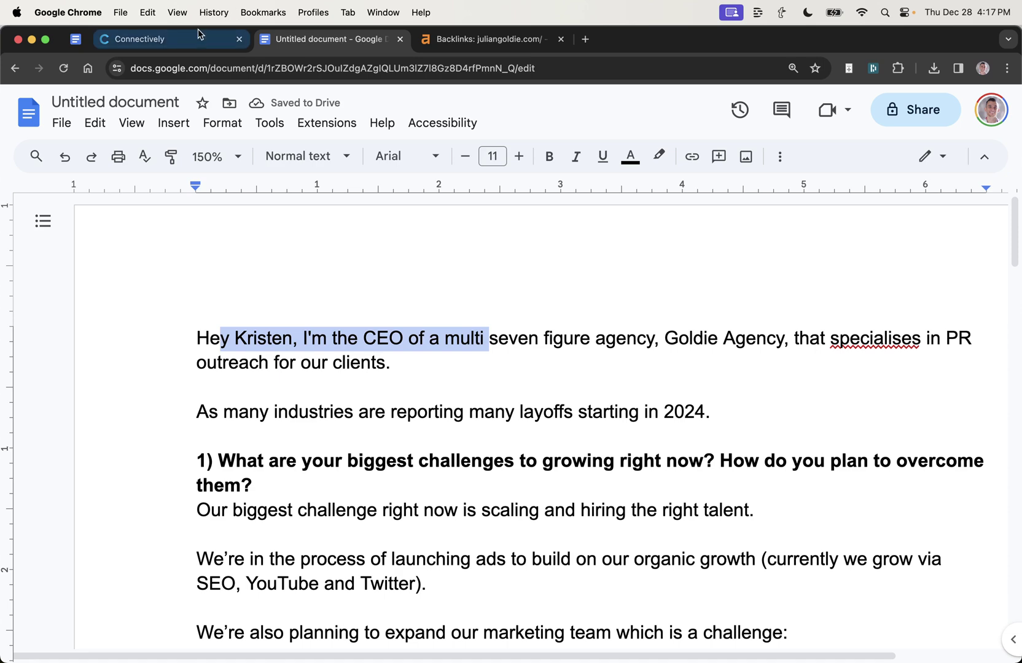
click(392, 363)
drag(415, 359, 17, 324)
click(117, 40)
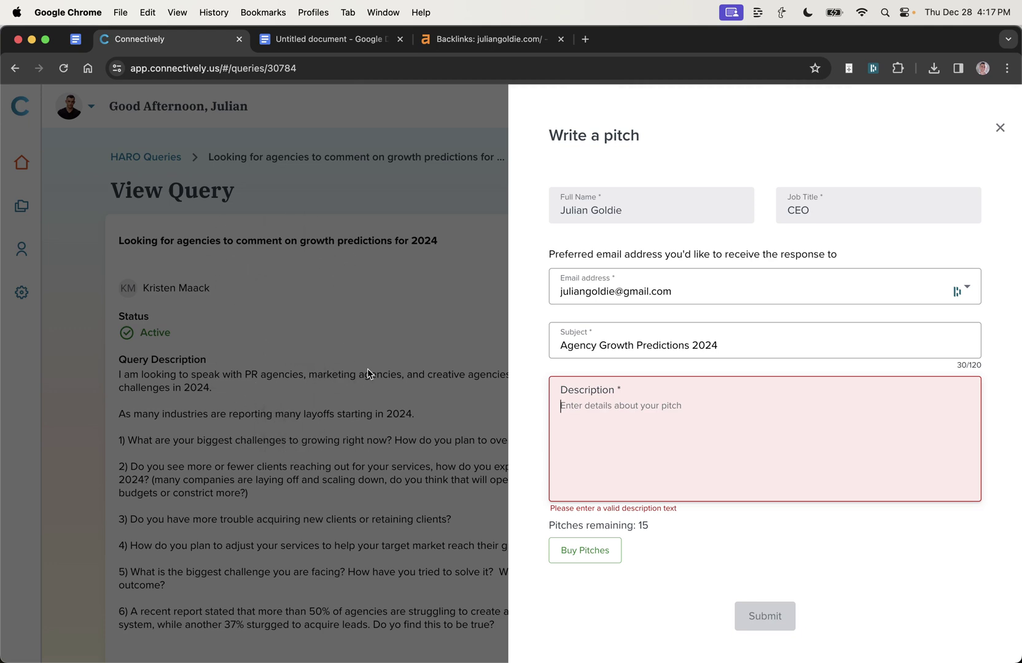
Delete the layoffs sentence and the empty line under the intro.
click(331, 39)
drag(199, 317, 674, 336)
key(BackSpace)
click(280, 291)
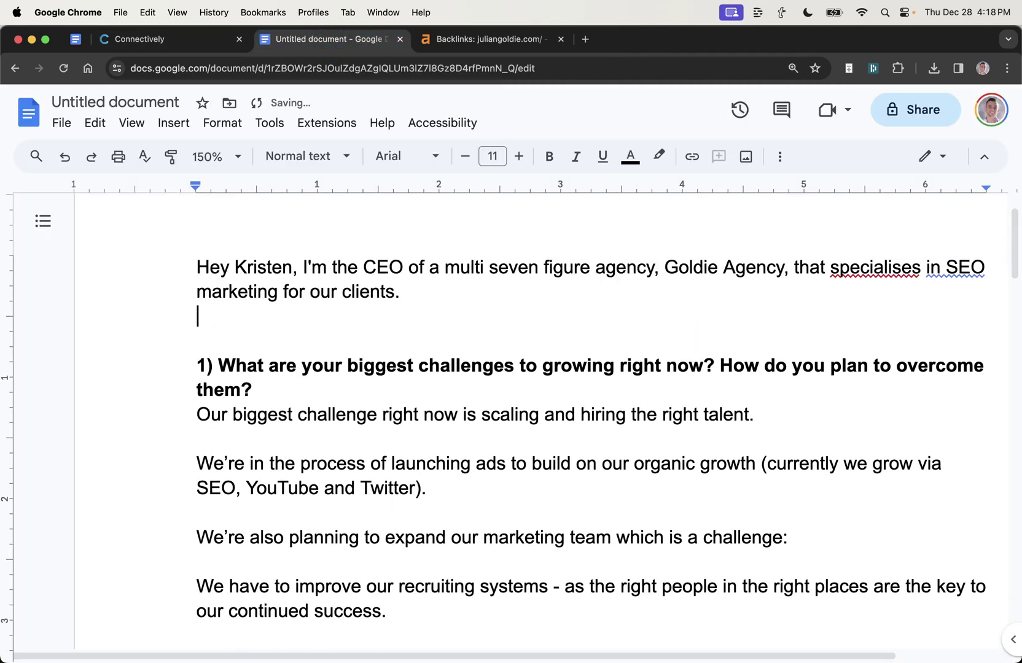
key(BackSpace)
Look over the answer paragraphs under question 1.
scroll(674, 343, down, 2)
scroll(418, 438, down, 5)
scroll(320, 344, up, 5)
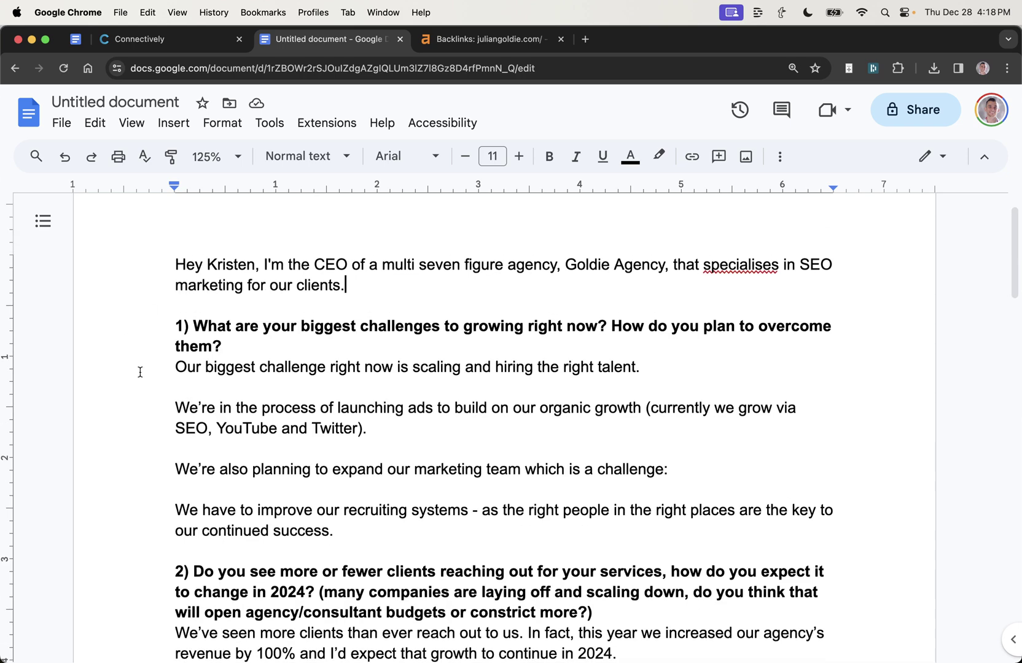
drag(140, 373, 764, 518)
click(418, 428)
drag(172, 320, 232, 347)
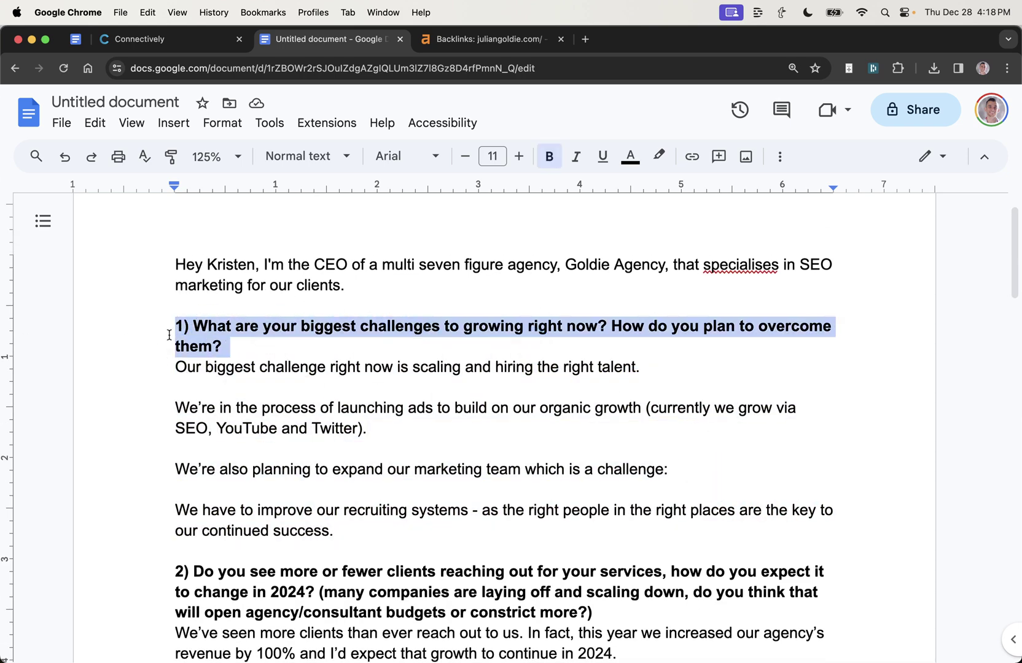
drag(146, 362, 511, 440)
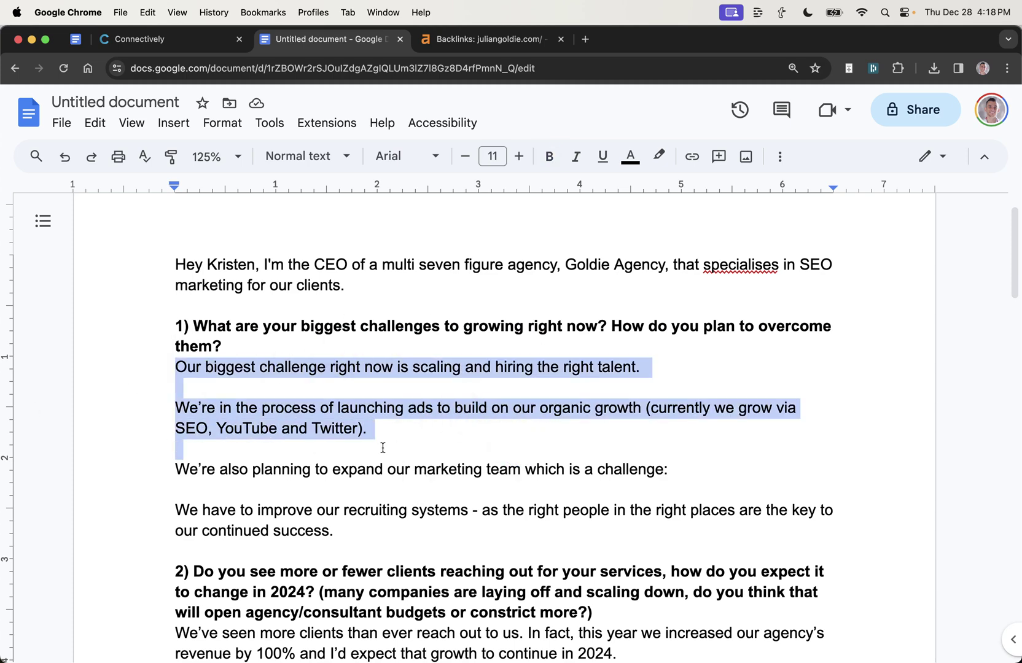
click(281, 442)
drag(174, 364, 538, 531)
right_click(436, 510)
click(243, 347)
drag(137, 377, 454, 538)
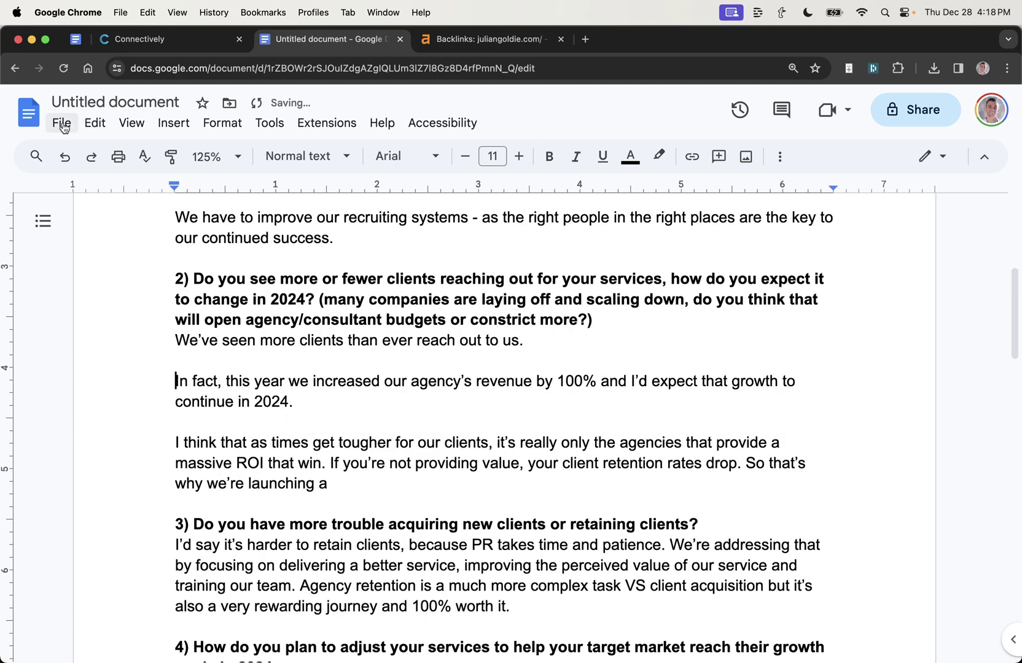
Insert a blank line before question 1's answer.
click(184, 322)
key(End)
scroll(12, 380, up, 5)
drag(161, 252, 519, 501)
click(399, 380)
click(174, 301)
key(Return)
Split question 2's answer so 'Agency retention…' starts its own paragraph.
key(ctrl+shift+Tab)
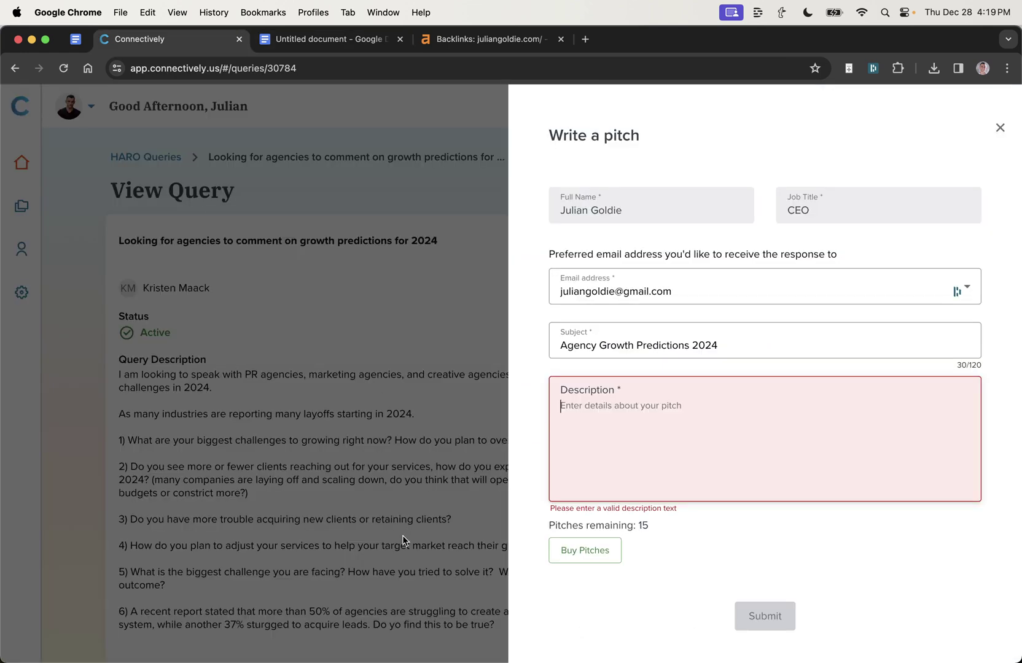
click(313, 42)
drag(142, 280, 311, 440)
click(312, 440)
scroll(311, 435, down, 3)
drag(258, 312, 372, 313)
scroll(358, 265, up, 1)
click(263, 274)
scroll(279, 274, up, 3)
click(134, 207)
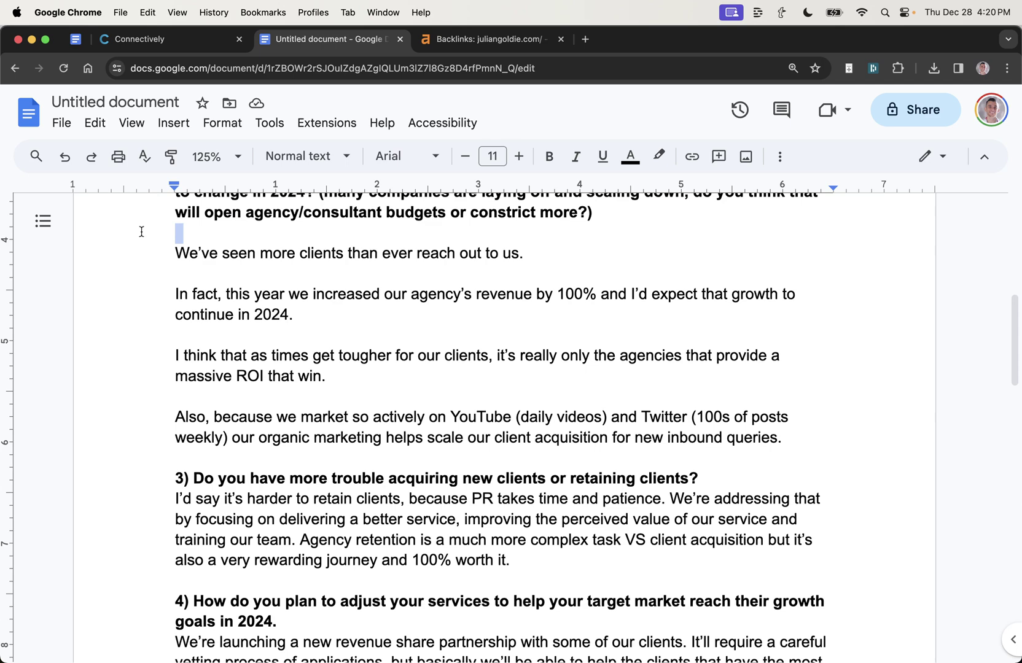
drag(142, 243, 739, 451)
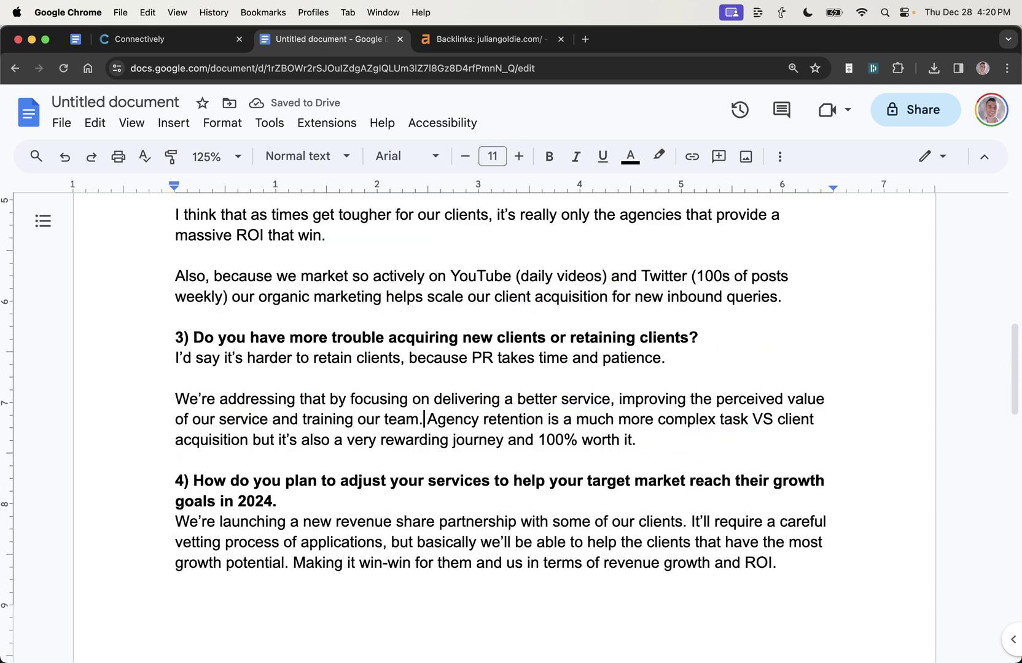
key(Return)
key(Return)
Break question 3 and 4 answers into paragraphs at 'It'll require…' and 'Really it's about…'.
scroll(571, 321, down, 6)
scroll(306, 331, up, 9)
click(157, 386)
key(Return)
scroll(462, 457, up, 10)
scroll(462, 458, down, 20)
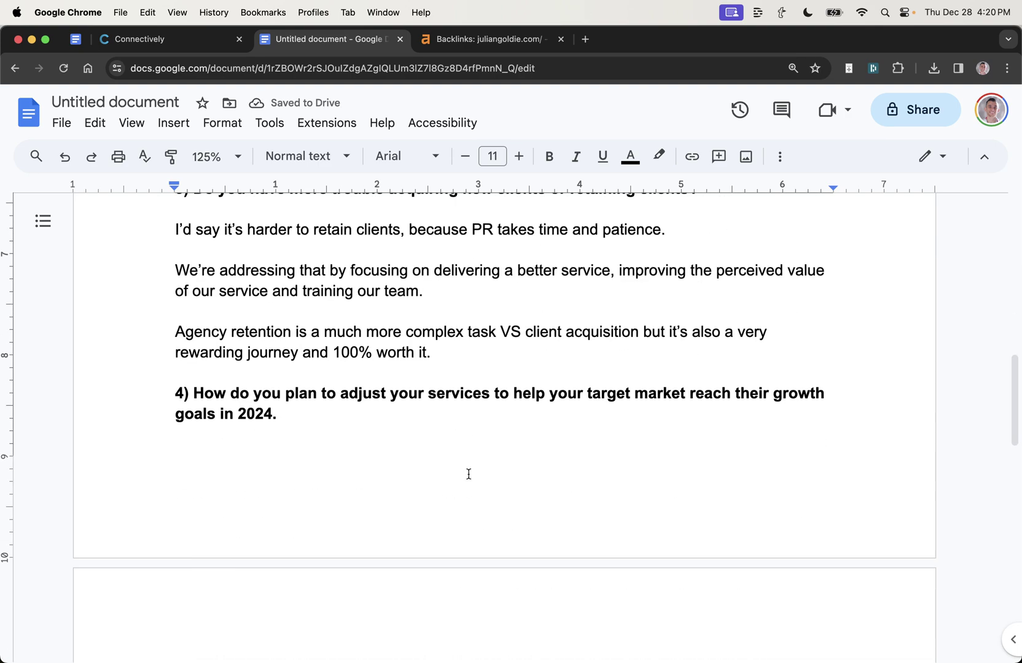
scroll(356, 491, down, 2)
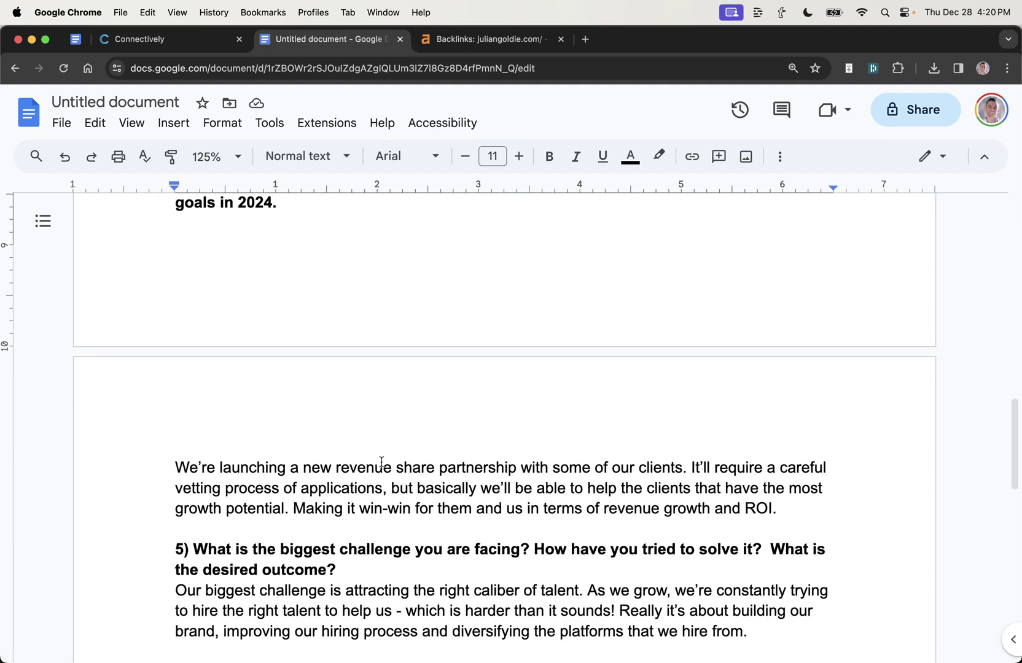
click(691, 468)
key(Return)
key(Return)
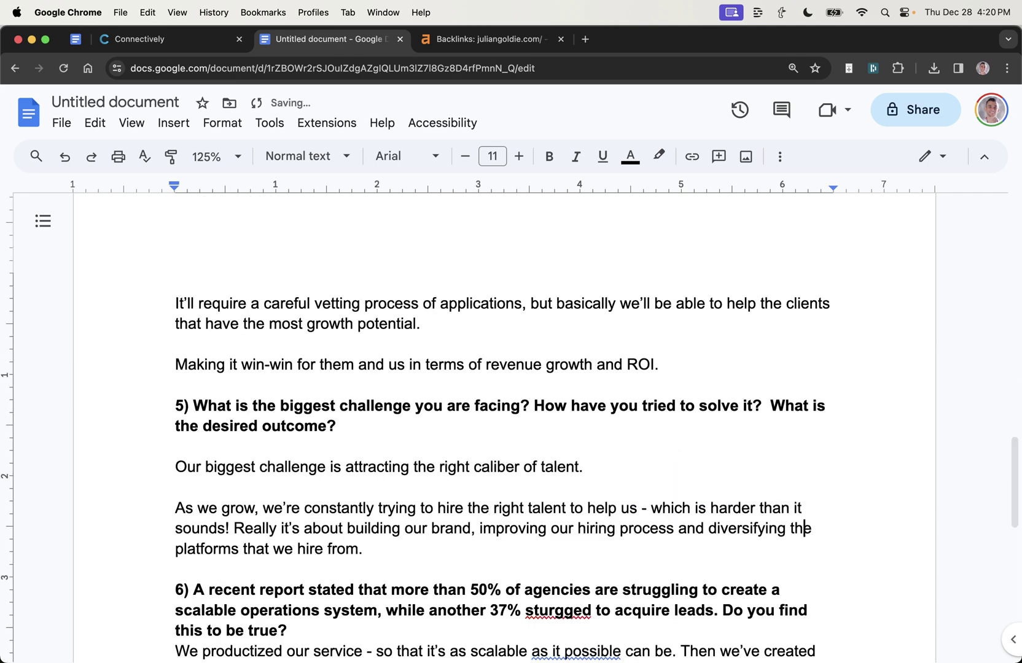
key(Return)
key(Return)
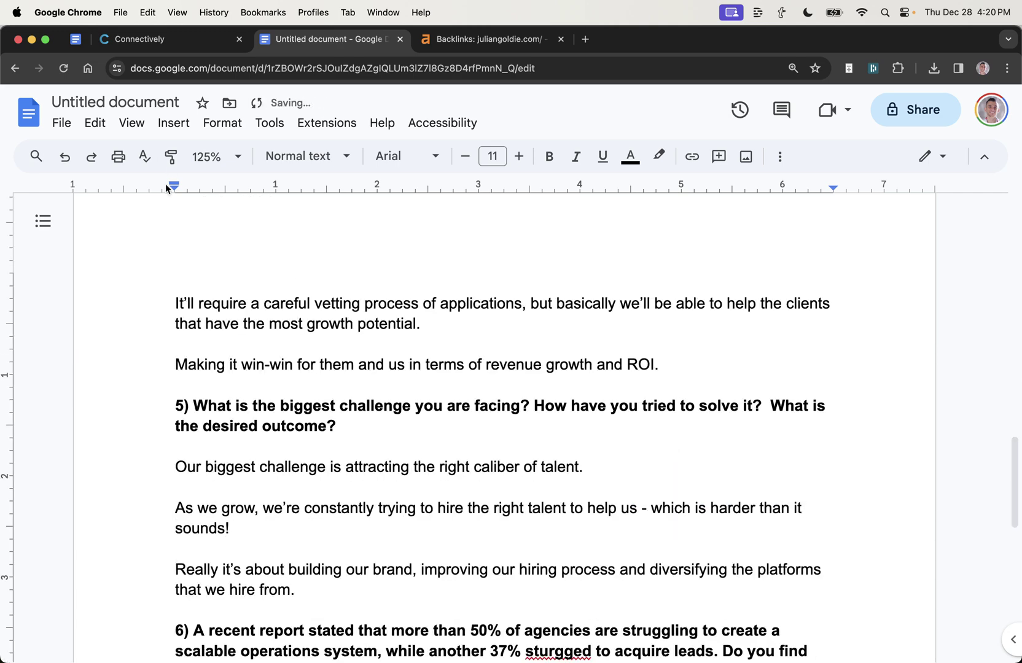
Split question 6's answer into short paragraphs at 'We productized…' and 'Then we've created…'.
scroll(320, 267, down, 2)
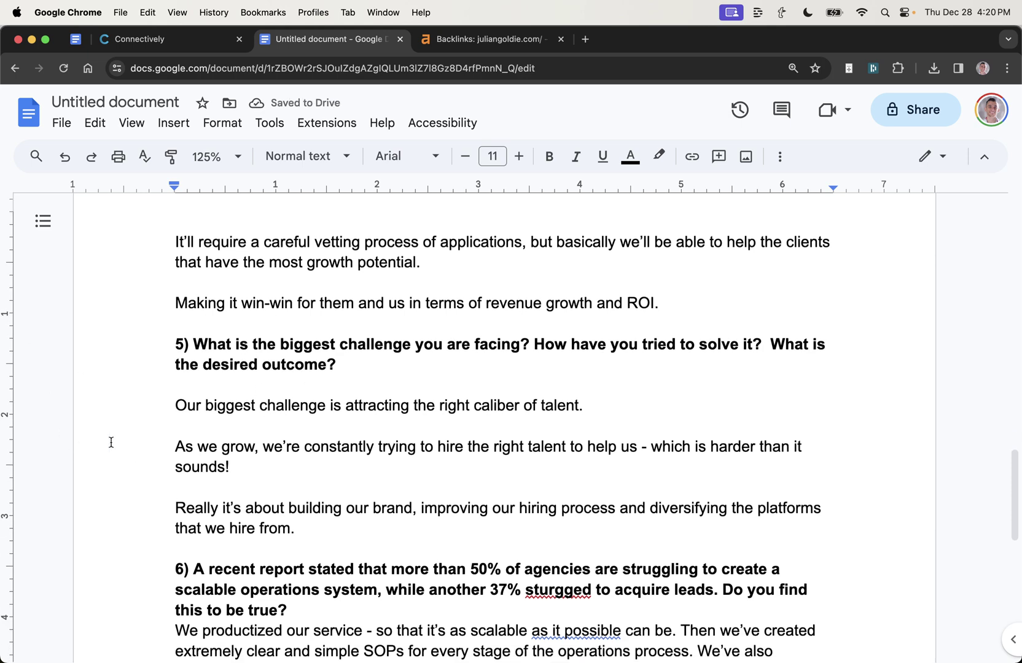
scroll(350, 430, down, 5)
click(373, 438)
key(Right)
key(Return)
key(Return)
key(Return)
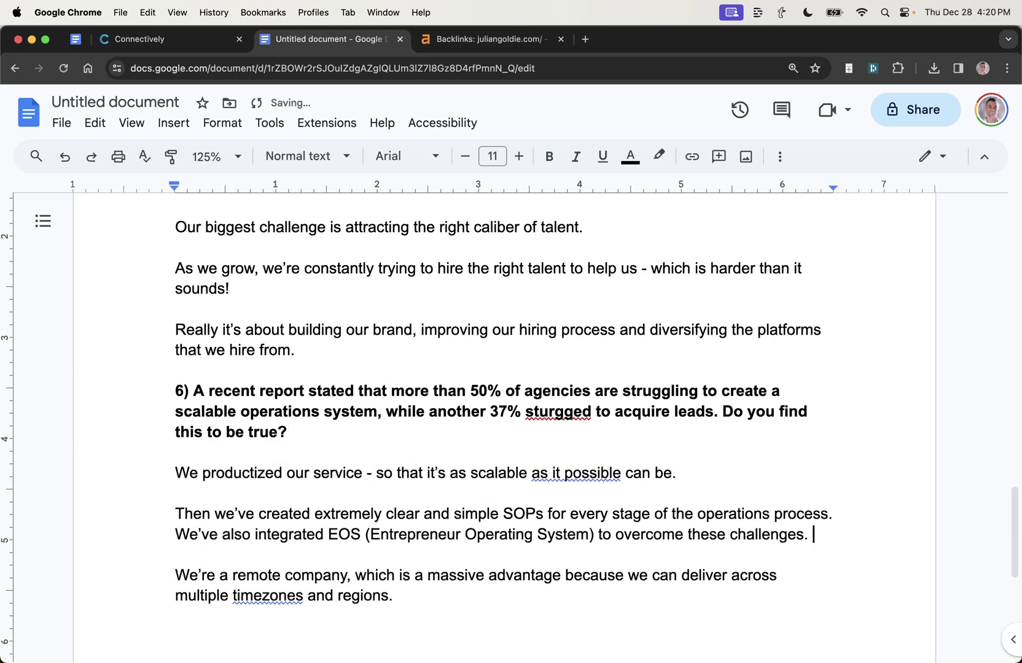
key(Return)
key(Return)
scroll(106, 438, down, 2)
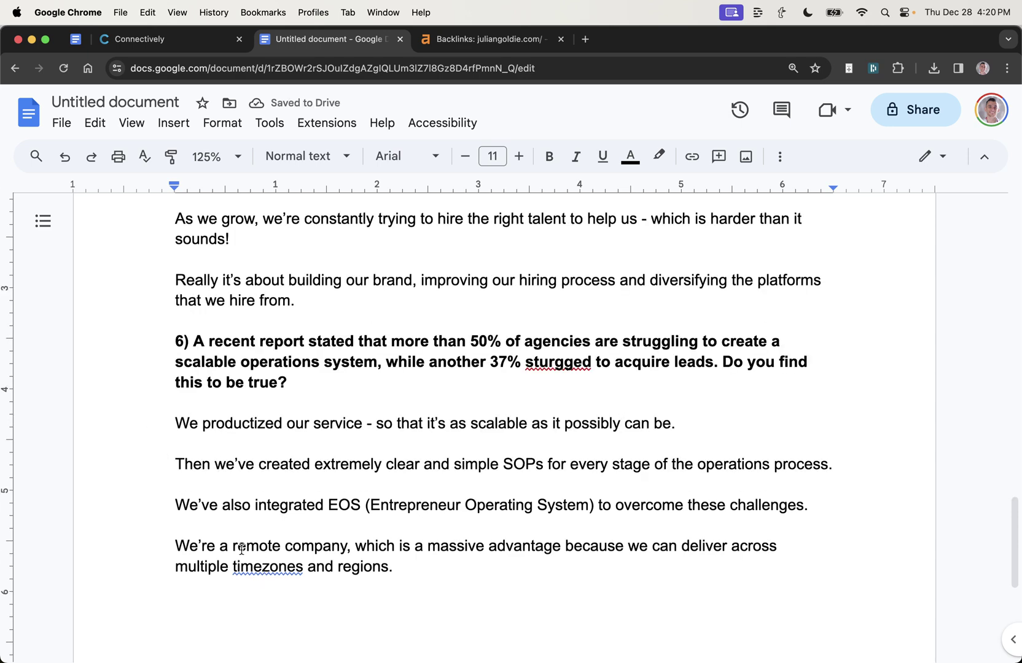
Accept the 'time zones' correction in the remote company paragraph.
drag(178, 548, 456, 561)
click(281, 569)
click(280, 543)
key(super+a)
scroll(294, 380, up, 20)
Check the document's word count: 555 words.
key(super+shift+c)
drag(555, 315, 635, 321)
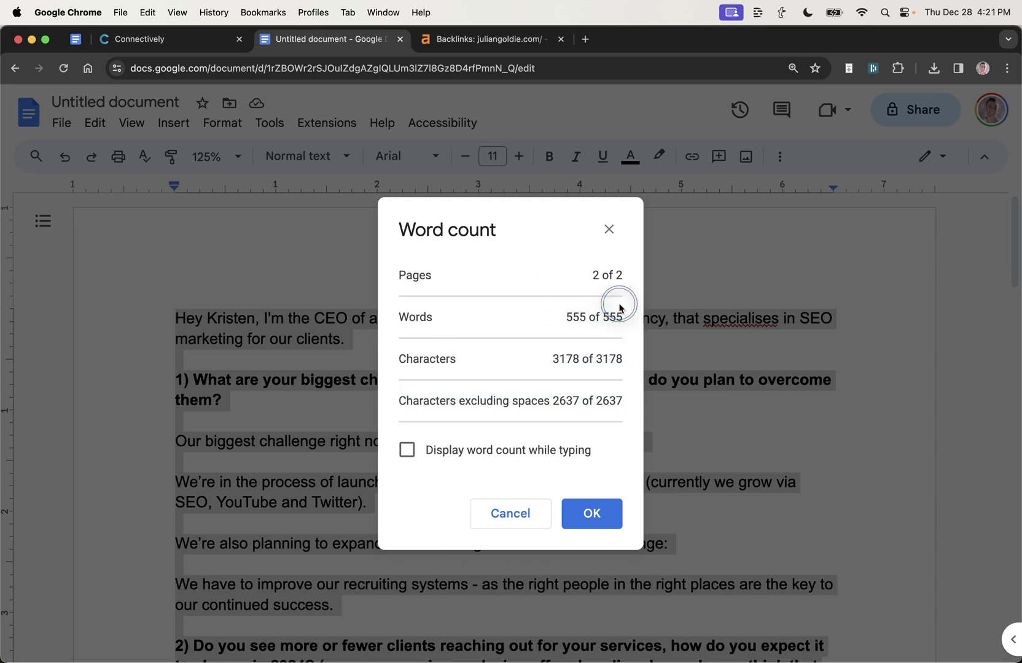
click(591, 514)
click(366, 542)
Scroll through the finished pitch and select all of its text for copying.
key(super+a)
scroll(396, 411, down, 20)
scroll(361, 435, up, 20)
scroll(353, 442, down, 18)
scroll(347, 457, up, 8)
scroll(288, 371, up, 10)
click(172, 414)
scroll(246, 442, down, 15)
scroll(294, 437, down, 5)
scroll(294, 437, down, 2)
drag(175, 348, 369, 463)
click(209, 454)
scroll(457, 434, down, 15)
scroll(449, 431, up, 20)
key(ctrl+a)
Paste the pitch into the Description and change 'share it' to 'share the article'.
click(154, 37)
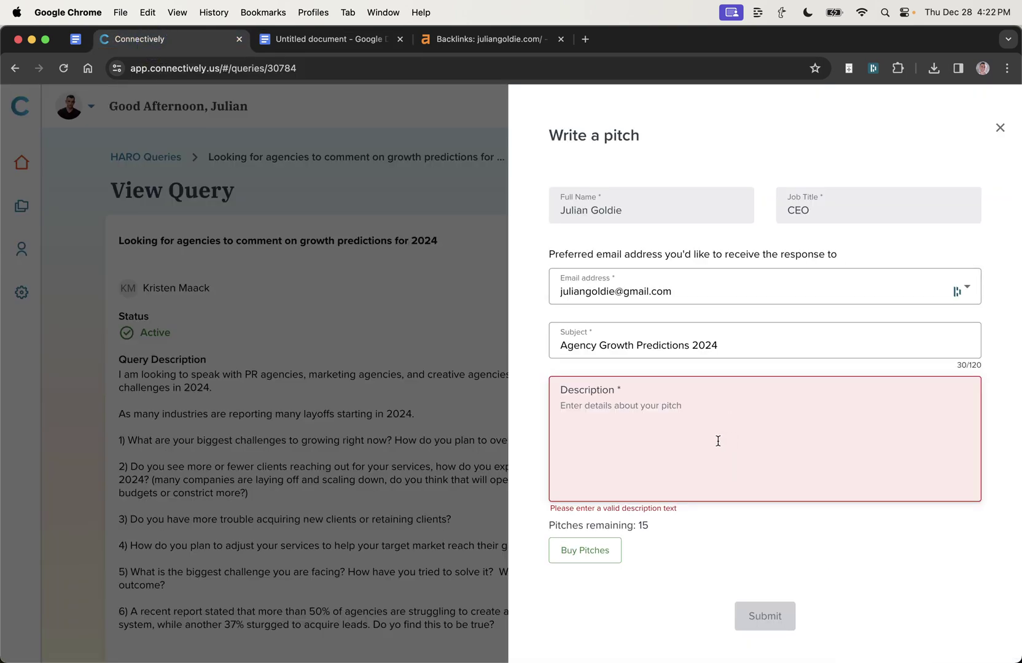
key(super+v)
click(958, 501)
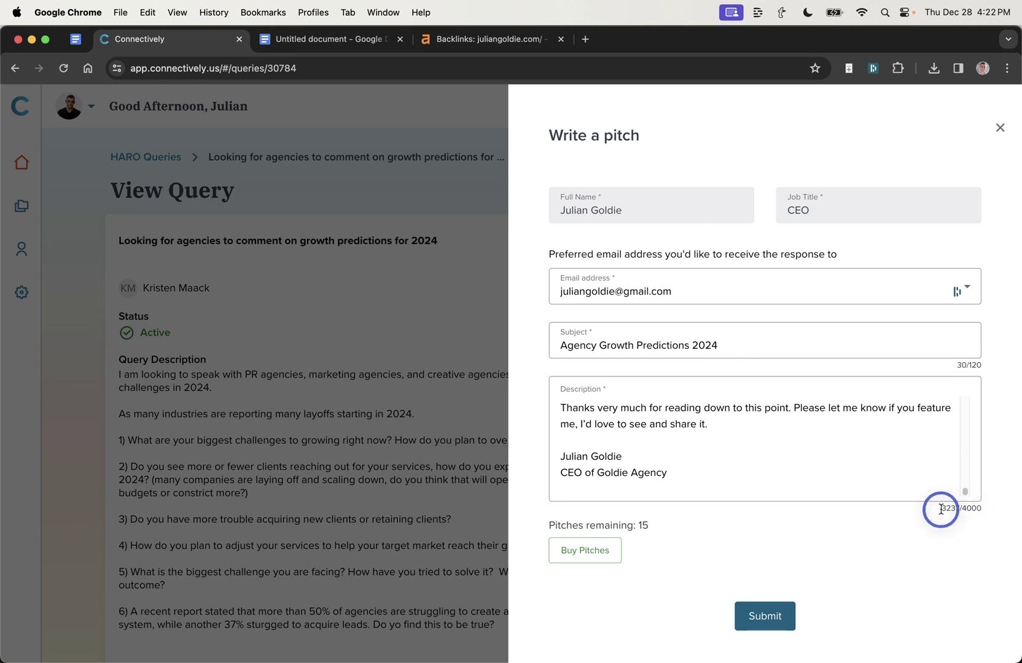
click(883, 491)
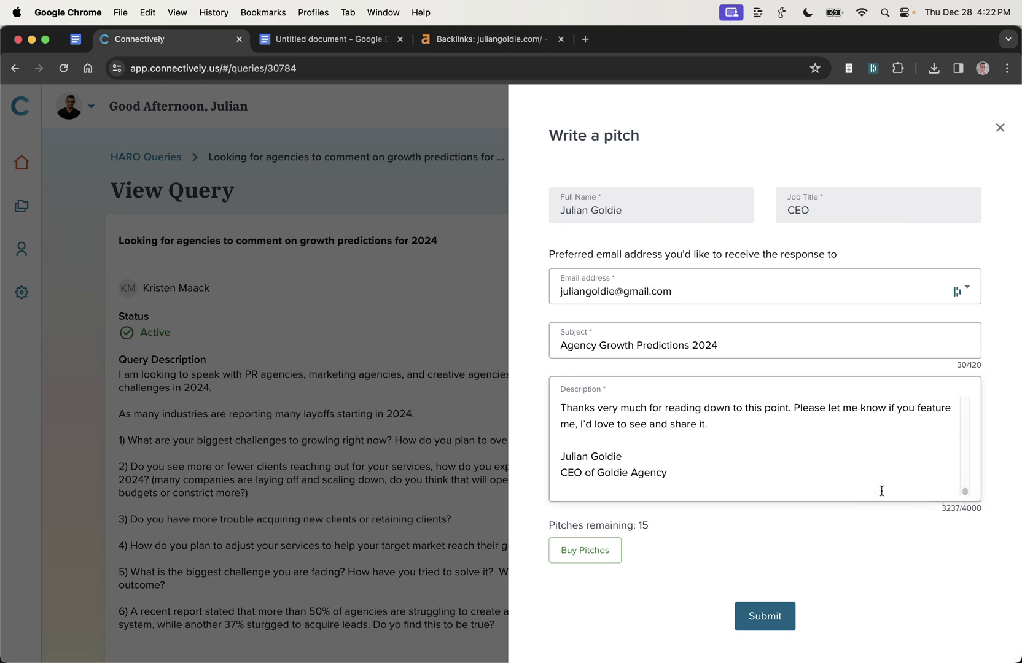
scroll(865, 485, up, 10)
scroll(799, 466, down, 10)
click(674, 438)
click(553, 405)
click(826, 424)
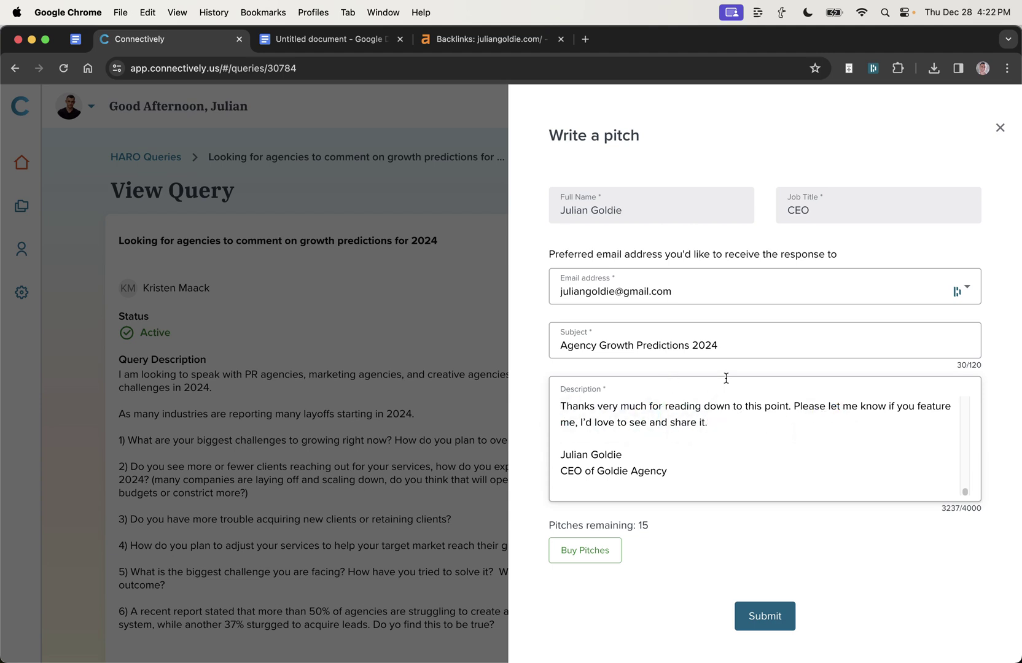
key(BackSpace)
key(BackSpace)
text(the article)
Remove the trailing empty line after the signature, submit the pitch, and view sent pitches.
drag(568, 452, 680, 465)
click(675, 471)
key(super+a)
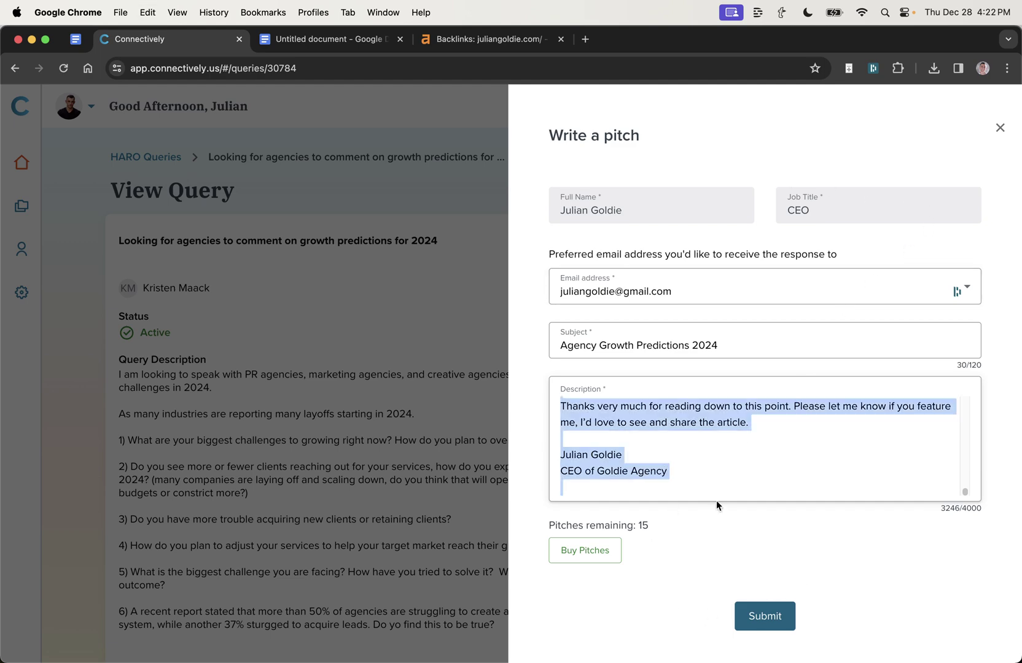
click(669, 471)
key(Delete)
click(762, 618)
click(874, 129)
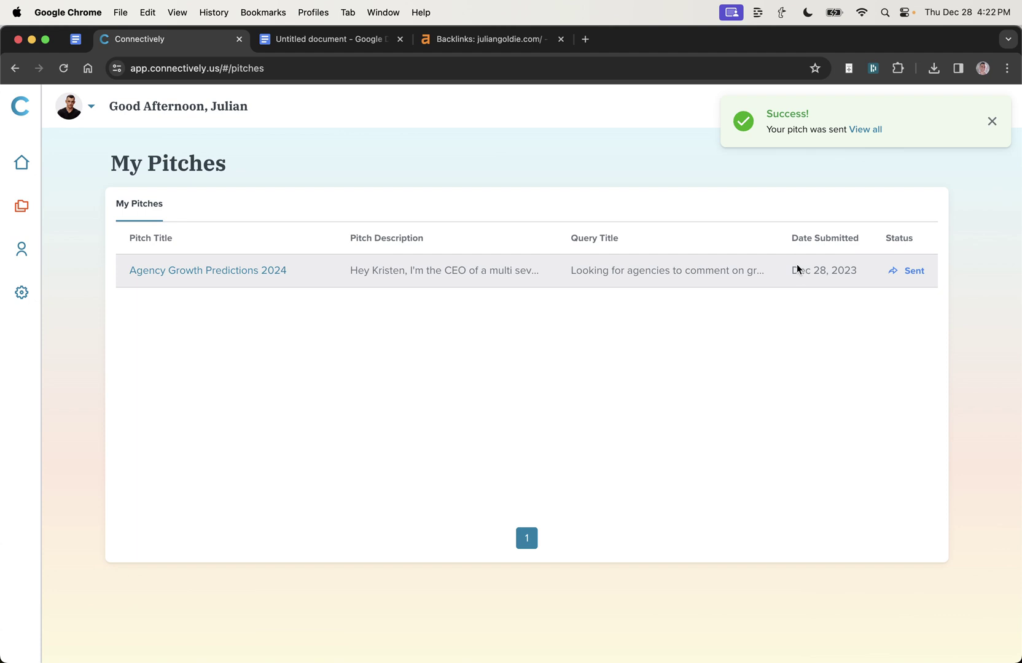
Look over the submitted pitch row's query title, submission date and page heading.
drag(797, 270, 871, 269)
click(660, 276)
drag(632, 276, 471, 246)
drag(79, 204, 180, 274)
click(278, 354)
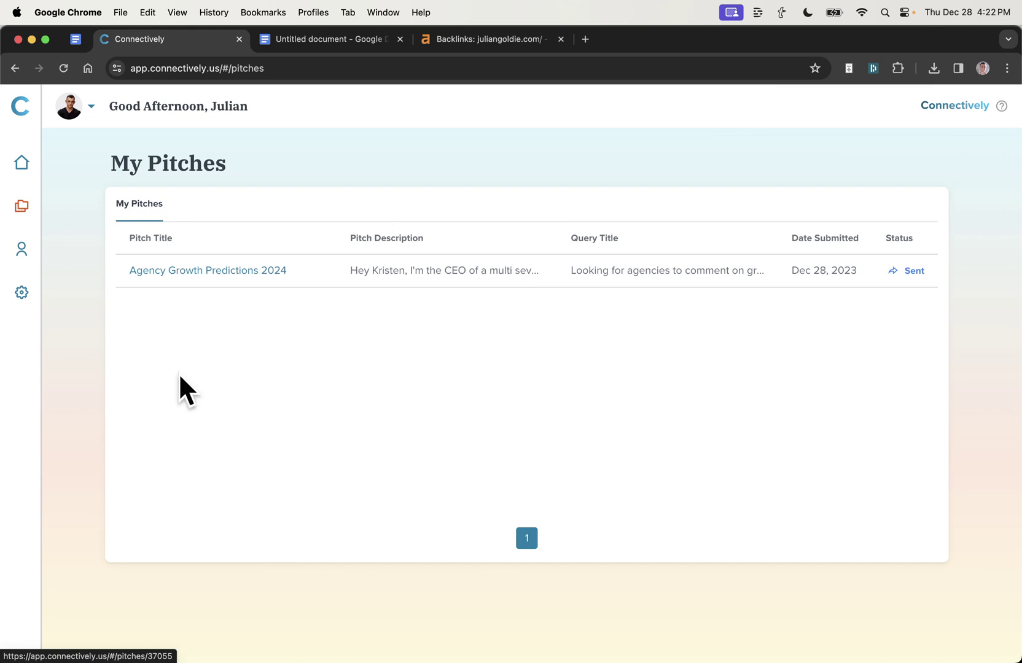
drag(106, 216, 379, 312)
click(379, 313)
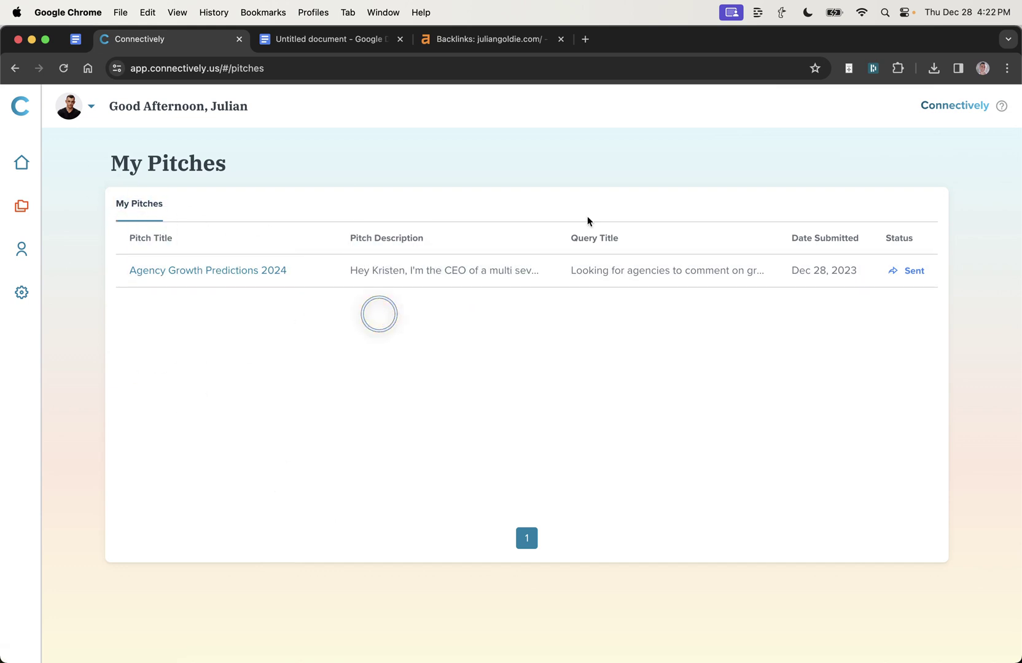
Open the Agency Growth Predictions 2024 pitch and read it alongside its original query.
click(144, 271)
scroll(313, 472, down, 10)
scroll(237, 411, up, 10)
drag(118, 302, 301, 411)
scroll(301, 430, down, 15)
click(288, 562)
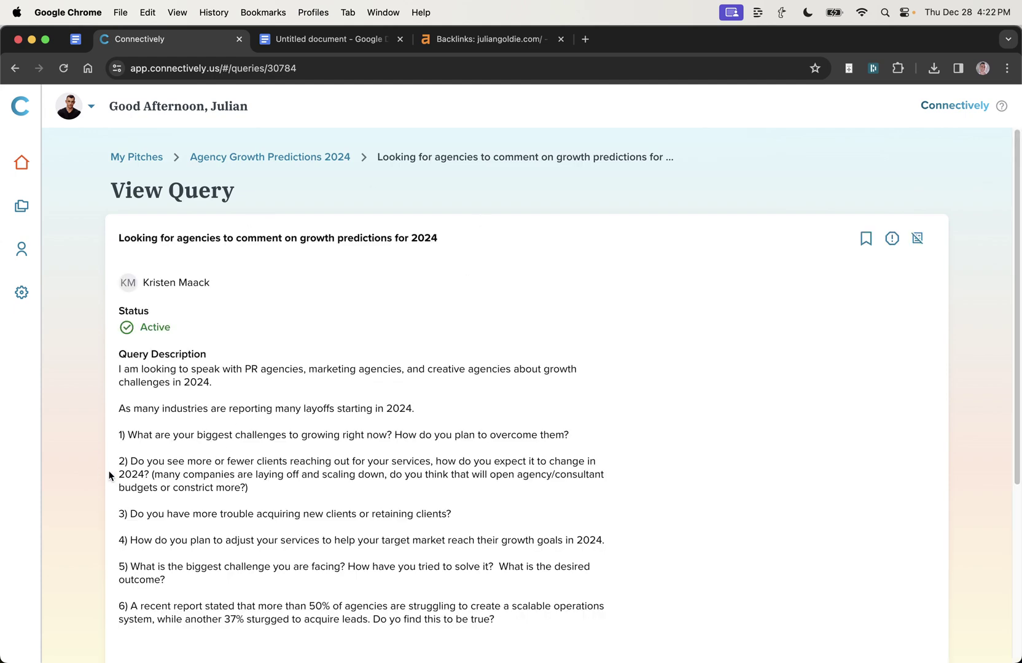
scroll(237, 456, down, 5)
scroll(252, 441, up, 5)
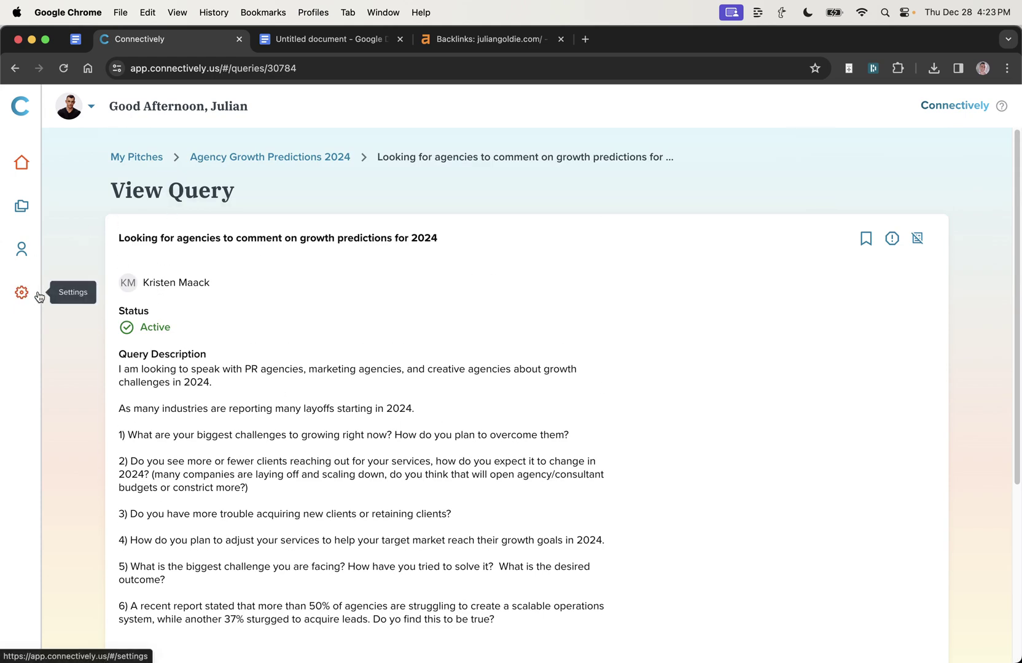
Visit Profile Search, Pitches and Settings, then return to the HARO Queries list.
click(22, 249)
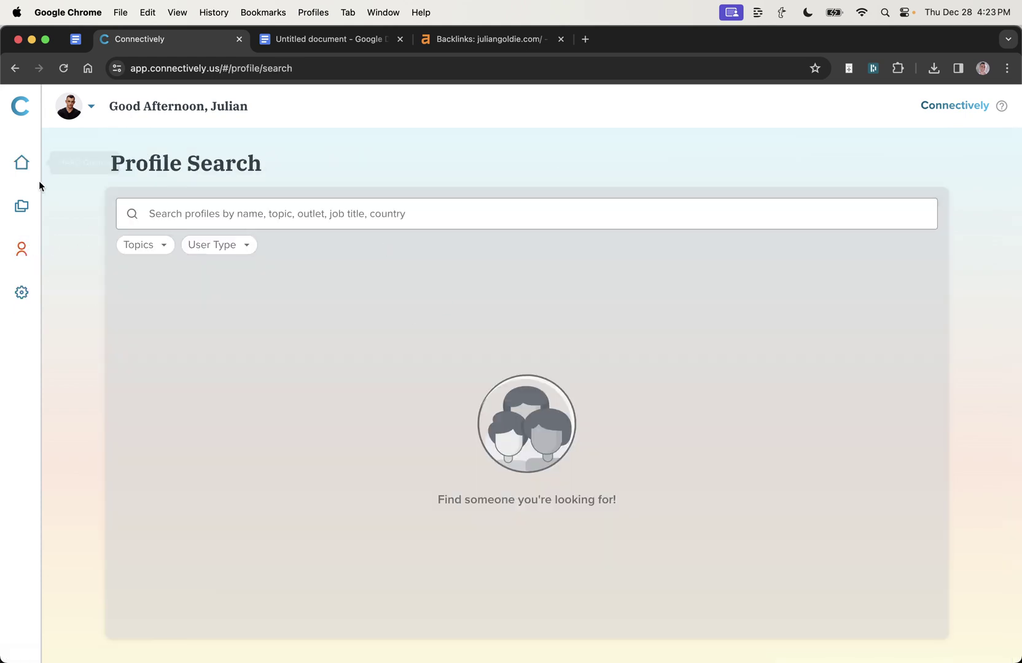
click(32, 208)
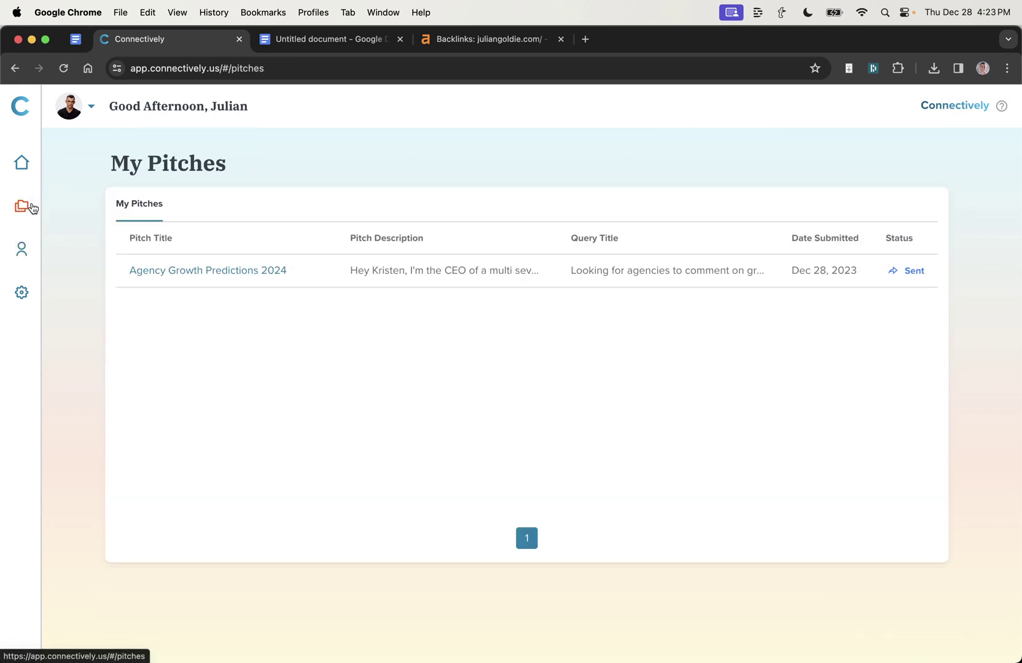
click(22, 293)
click(19, 162)
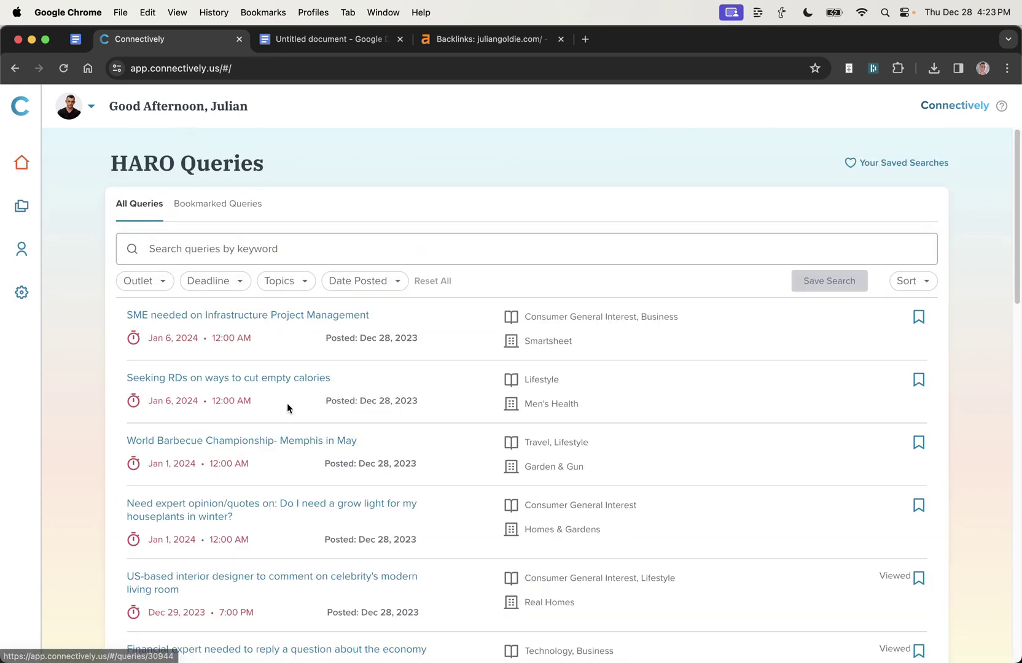
Review the pitch document's Reduces competition and Better UI bullets and close the duplicate Untitled tab.
drag(86, 169, 201, 194)
click(264, 157)
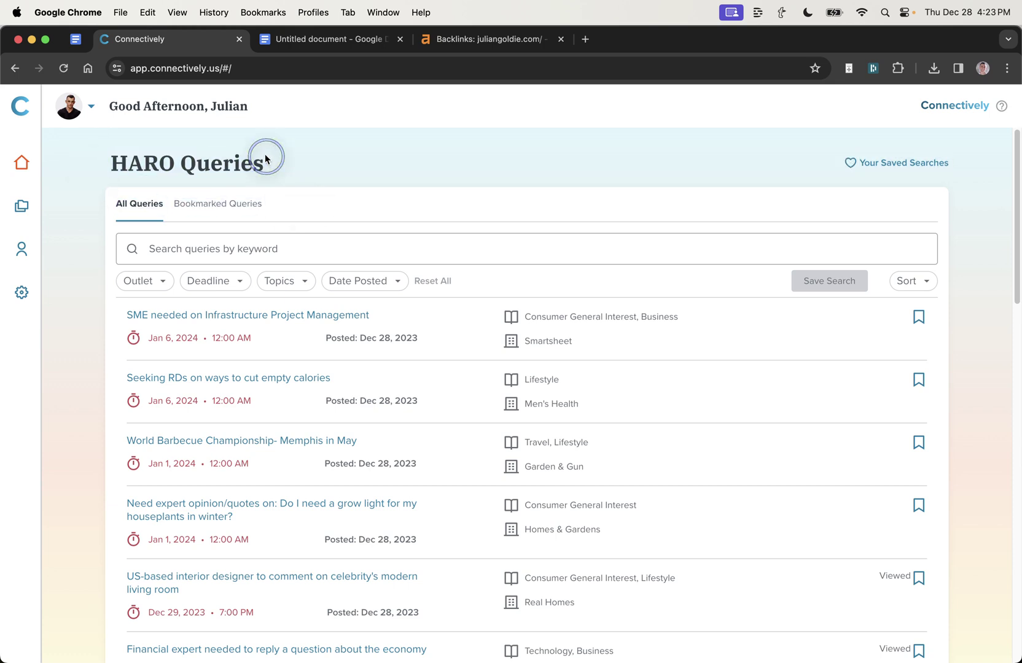
click(73, 40)
drag(270, 440, 408, 442)
click(201, 42)
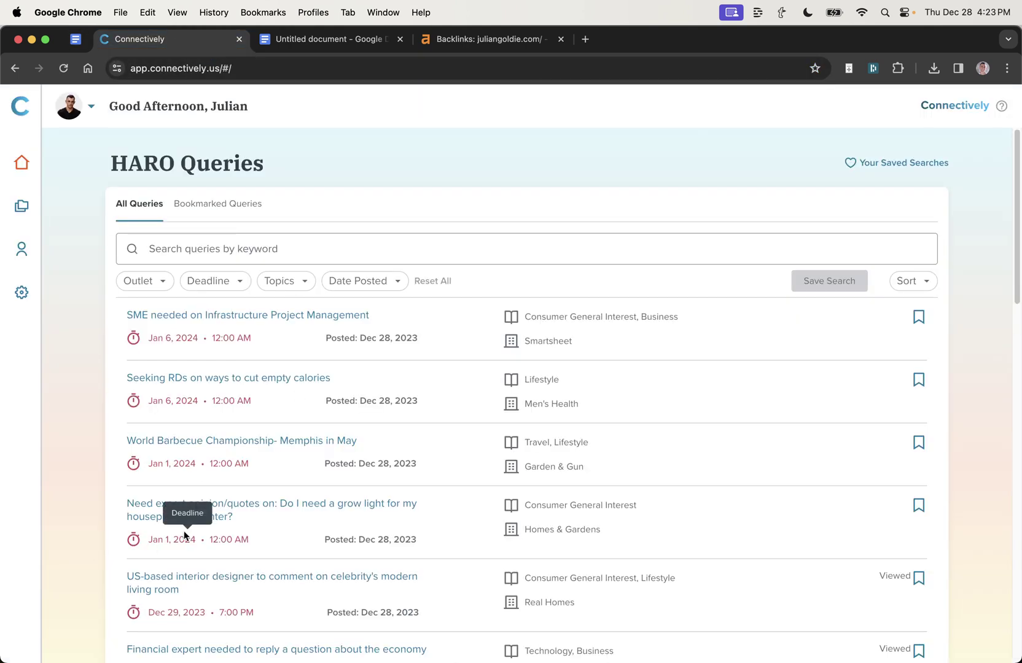
middle_click(306, 43)
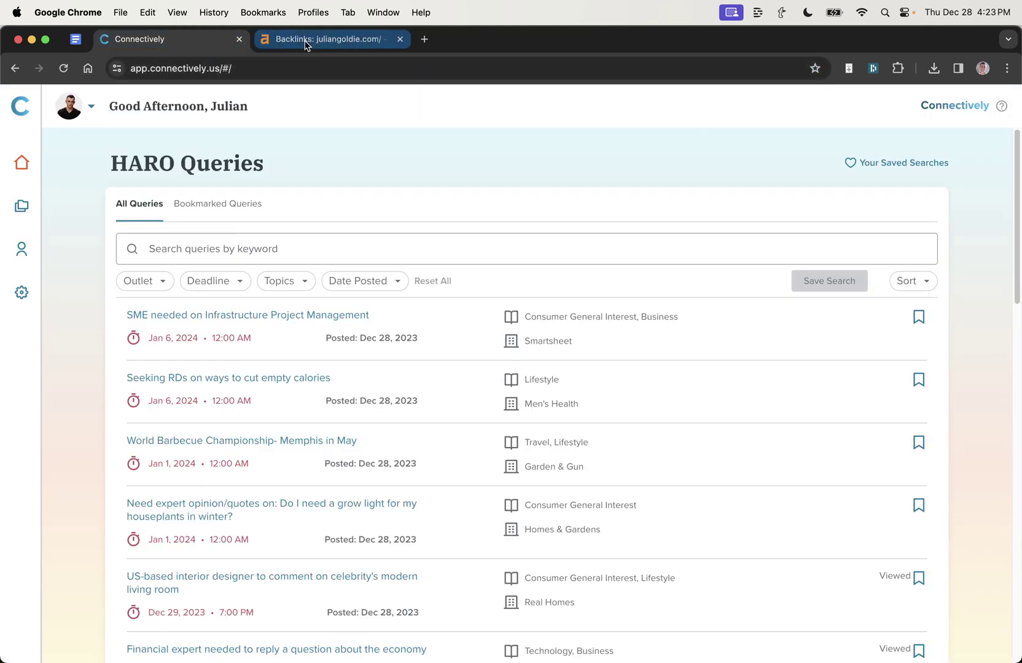
click(84, 38)
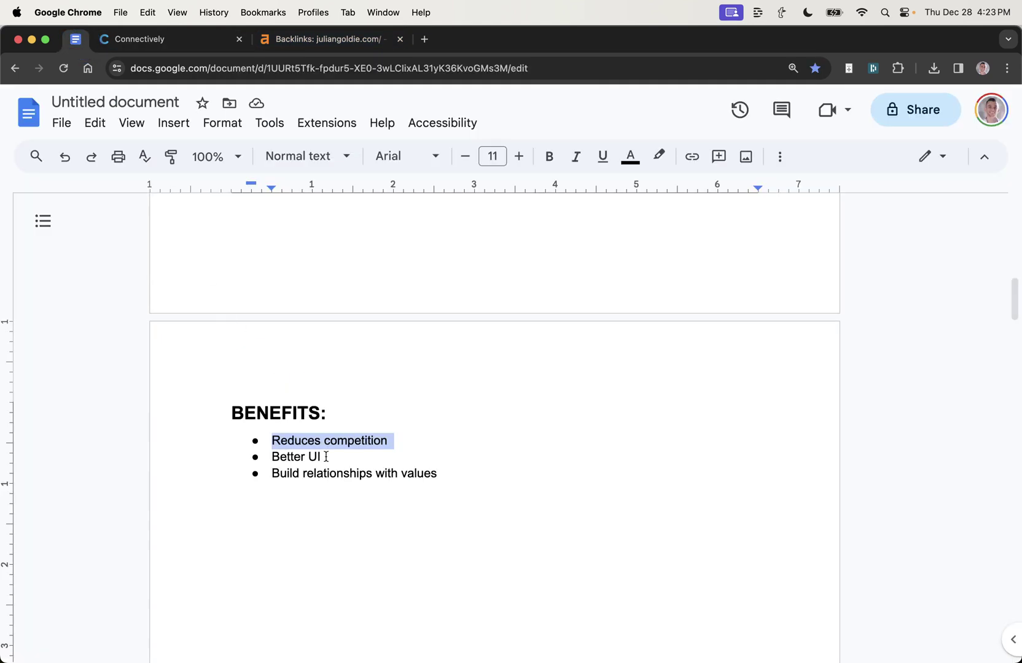
drag(327, 456, 270, 443)
click(138, 39)
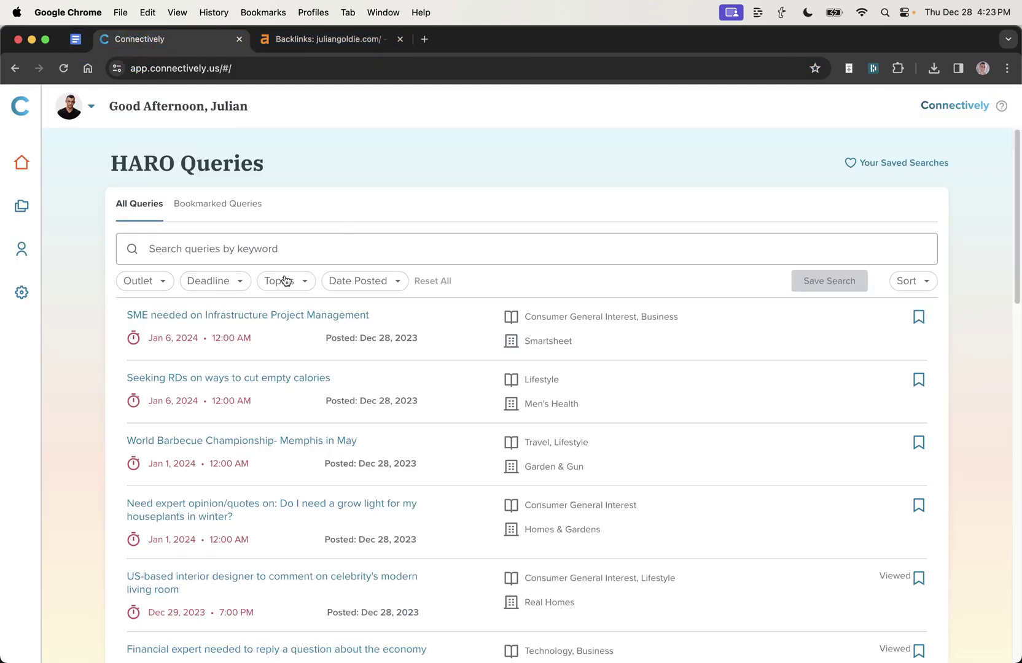
Open the 'SME needed on Infrastructure Project Management' query, then go back to HARO Queries.
click(205, 315)
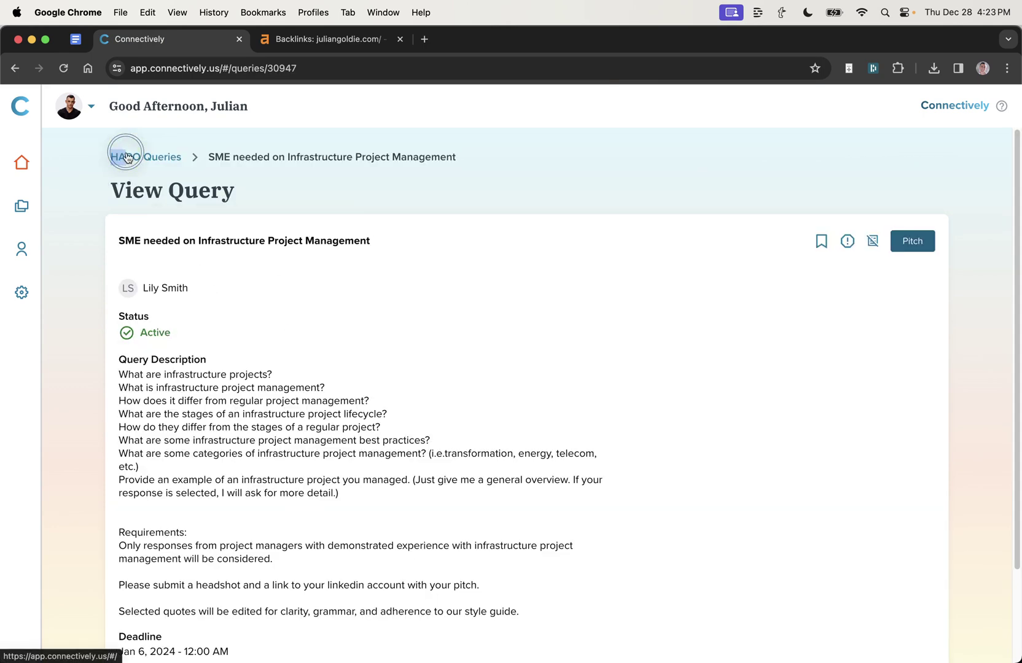
click(116, 159)
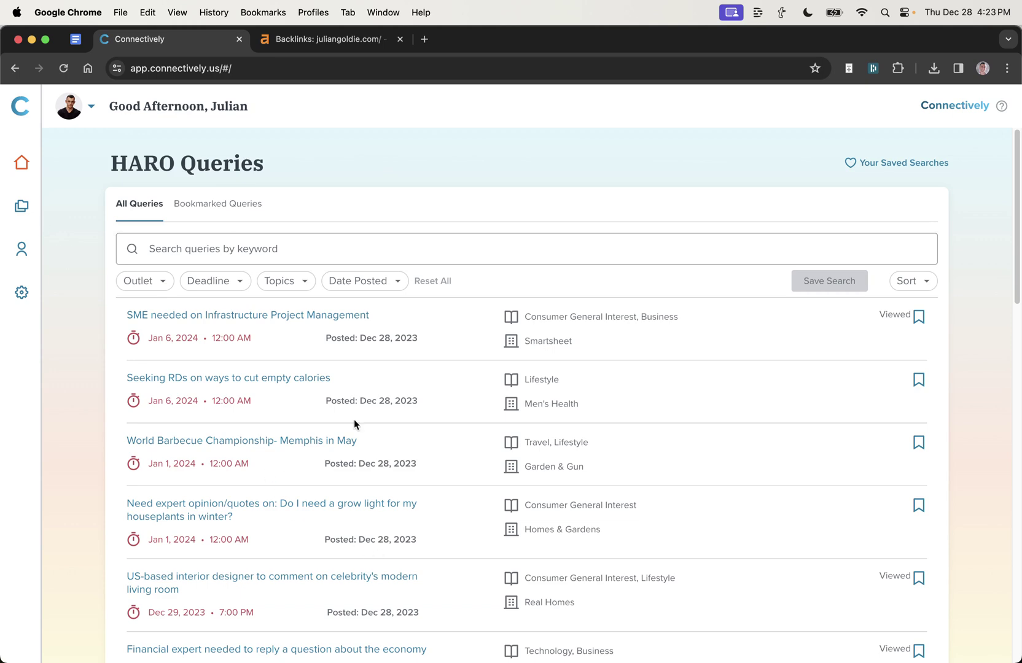
scroll(485, 491, down, 15)
scroll(491, 522, up, 15)
Check My Pitches, then move to the empty Profile Search page.
click(22, 206)
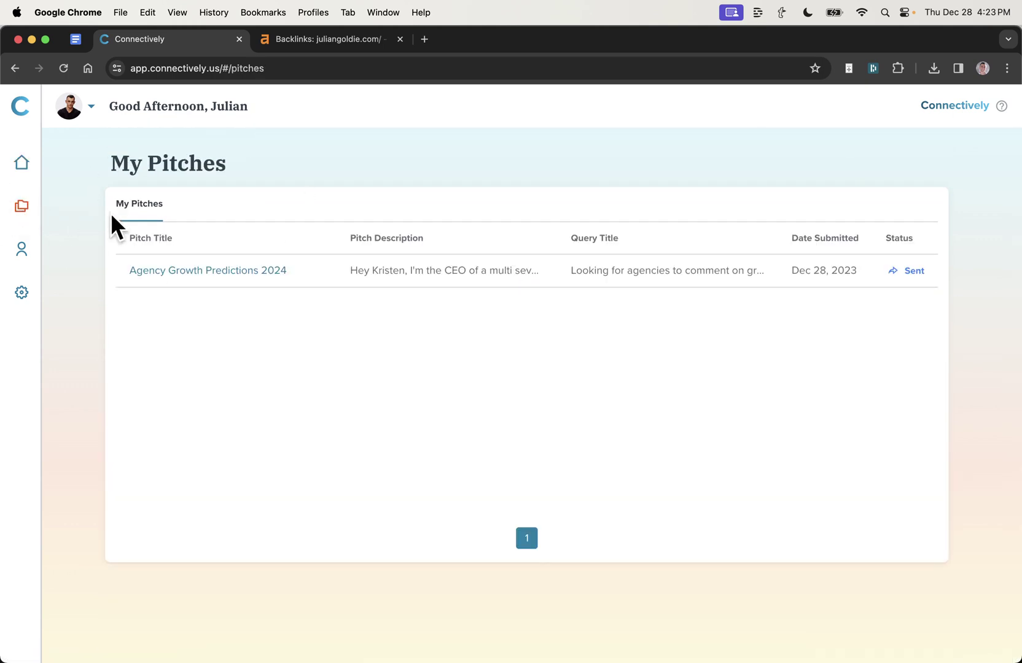
click(21, 247)
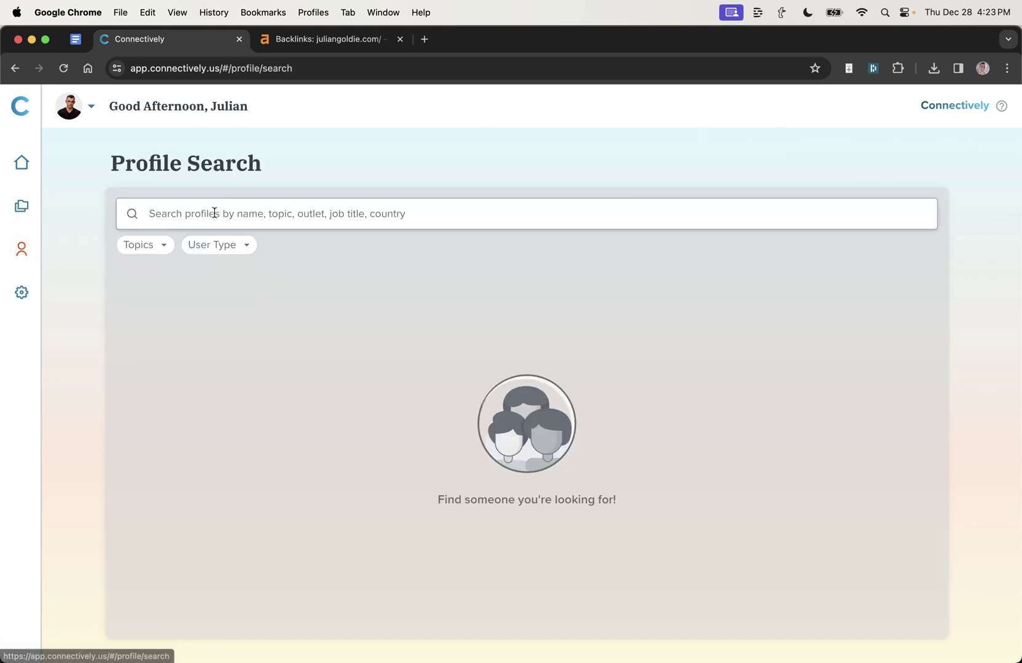
drag(94, 148, 311, 285)
click(310, 285)
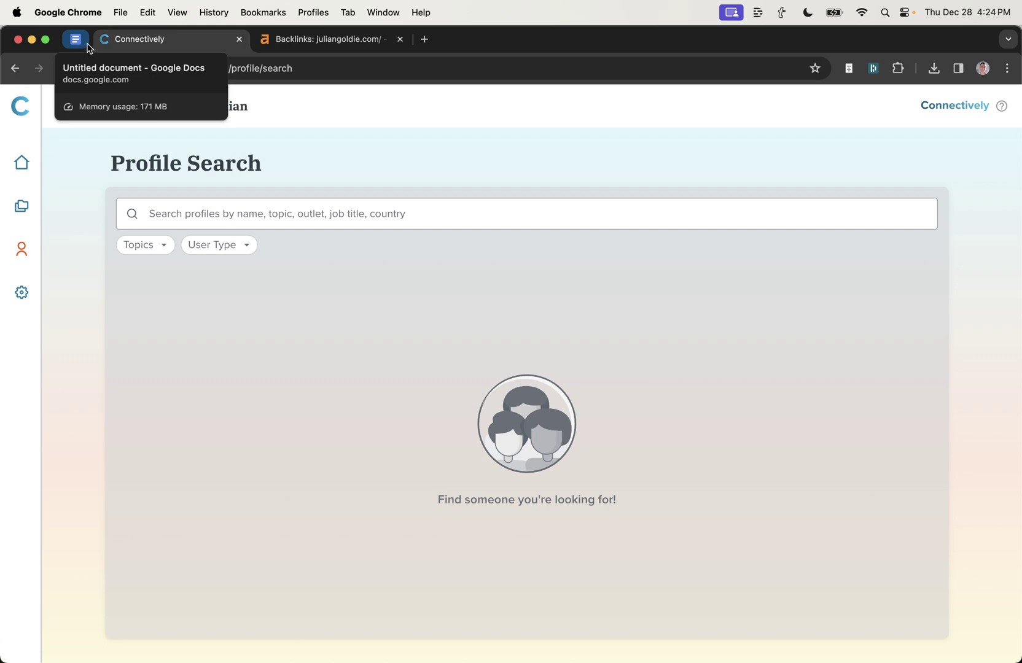
Review the pitch document's HARO SOP heading and its link.
click(87, 49)
drag(173, 543, 339, 546)
scroll(374, 299, up, 15)
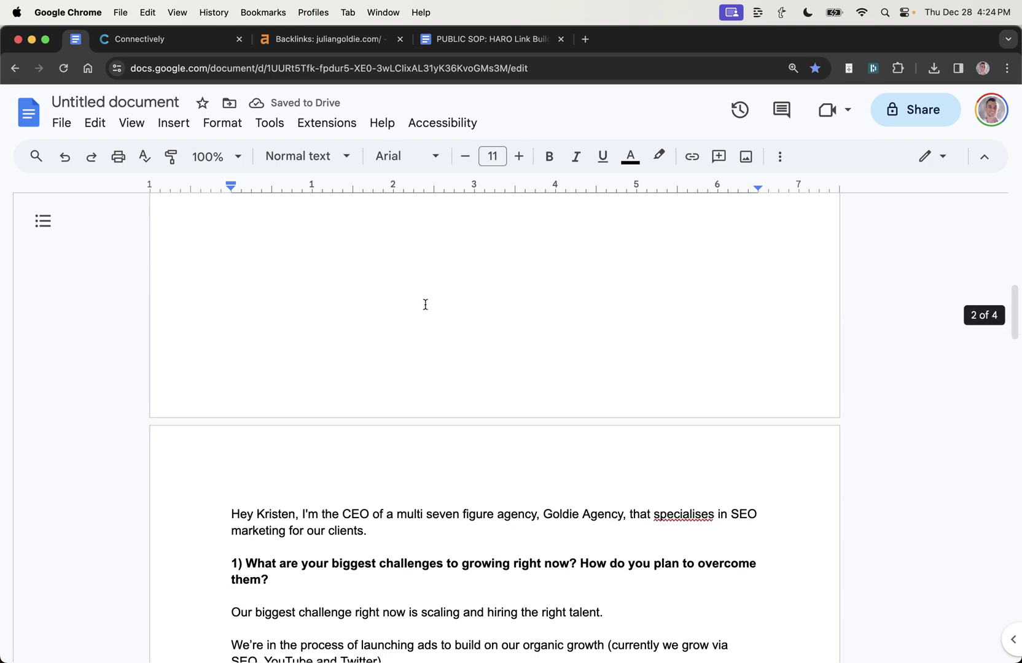
scroll(425, 303, down, 5)
scroll(299, 361, up, 20)
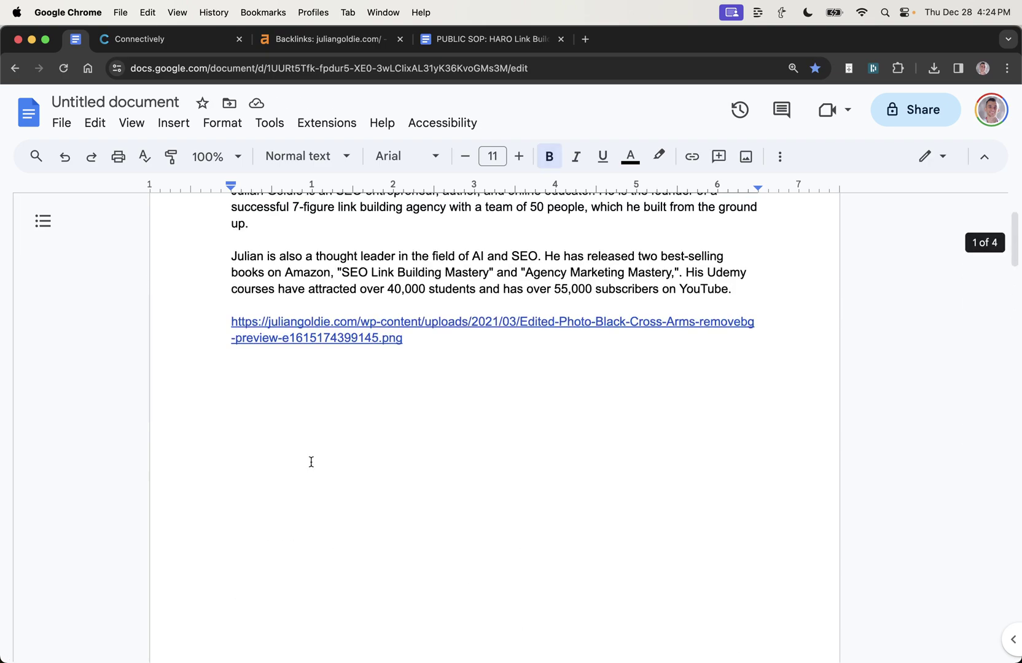
drag(251, 235, 603, 518)
scroll(511, 466, down, 20)
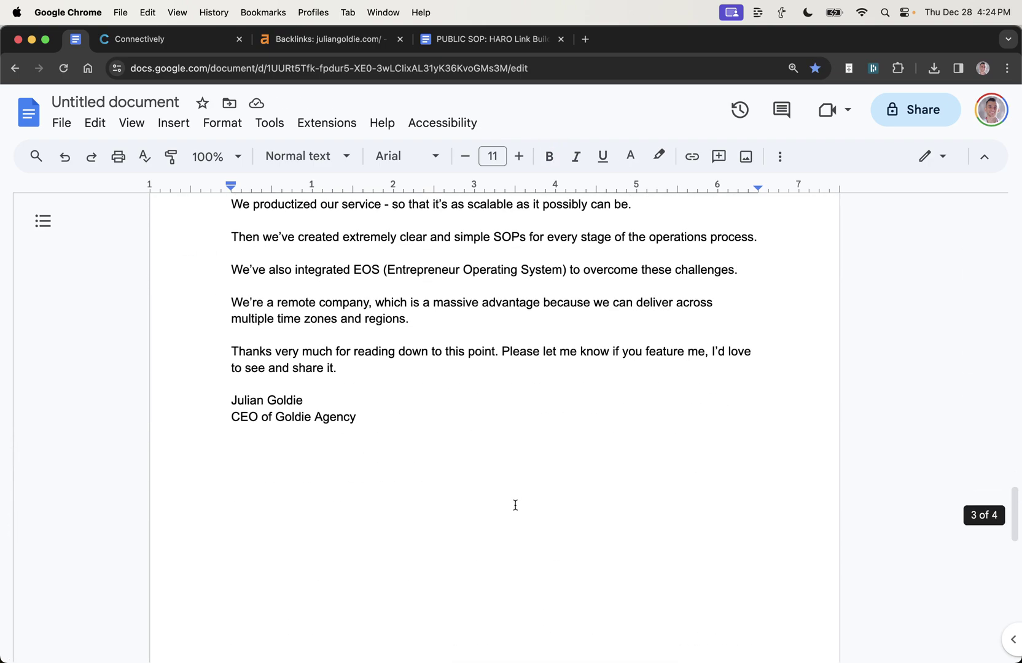
scroll(518, 498, up, 10)
scroll(485, 479, down, 5)
drag(142, 452, 399, 532)
click(399, 531)
Open the PUBLIC SOP: HARO Link Building document and read its opening section.
click(479, 39)
scroll(308, 344, up, 10)
drag(207, 241, 567, 469)
scroll(567, 473, down, 10)
scroll(221, 474, up, 10)
click(308, 308)
scroll(465, 474, down, 8)
scroll(561, 548, down, 3)
scroll(476, 448, up, 4)
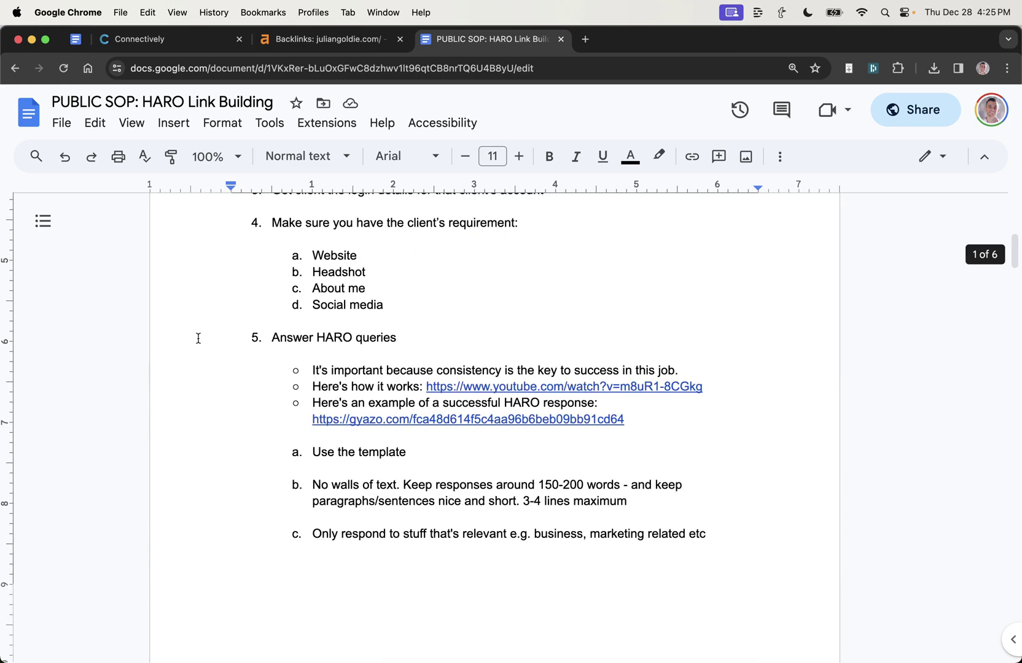
Read the SOP's item 5, the Use the template line and item b's length rule.
drag(198, 338, 313, 404)
click(399, 452)
click(262, 457)
click(518, 487)
drag(305, 485, 703, 483)
click(635, 501)
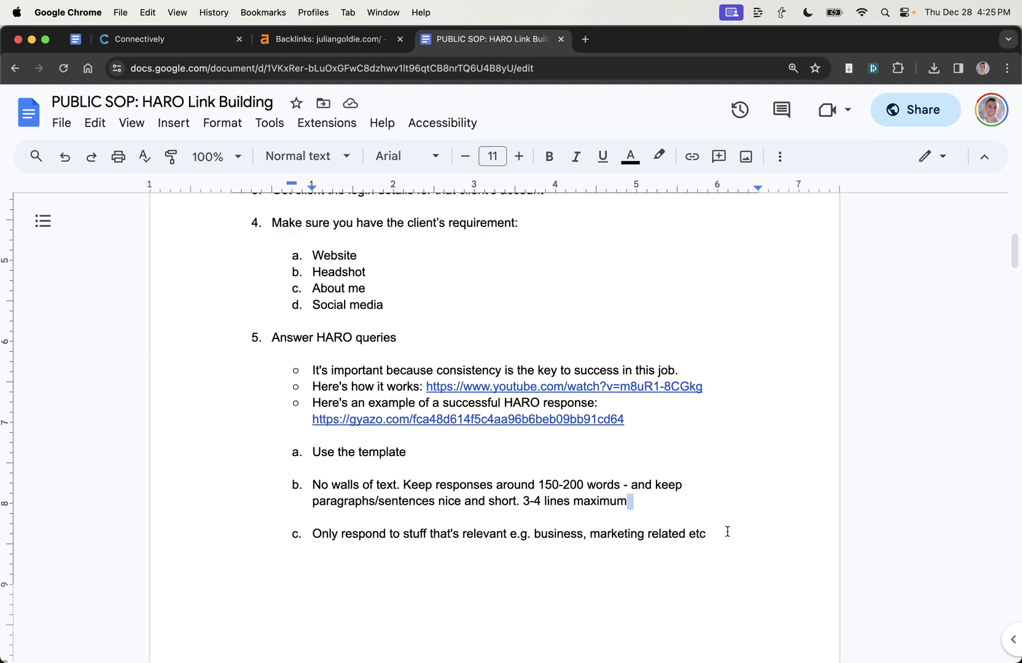
triple_click(418, 547)
drag(417, 548, 375, 501)
Look over the email template from EMAIL SUBJECT LINE to Insert Bold Heading Here.
scroll(373, 482, down, 20)
scroll(373, 482, up, 20)
scroll(358, 427, down, 1)
click(225, 411)
shift+click(596, 562)
scroll(582, 541, down, 5)
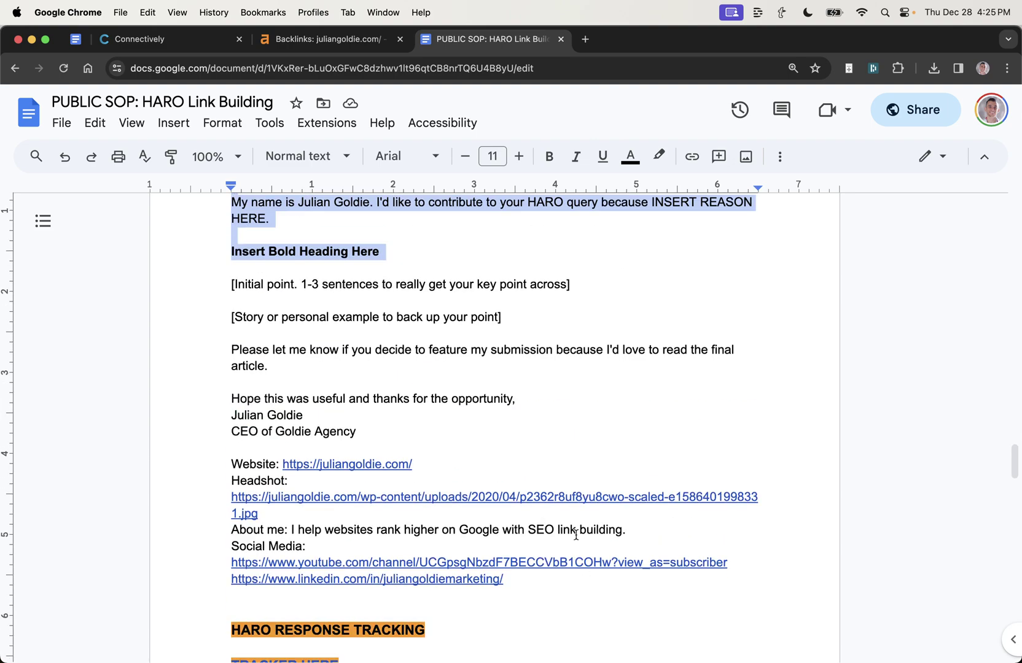
scroll(576, 534, up, 1)
scroll(587, 540, down, 20)
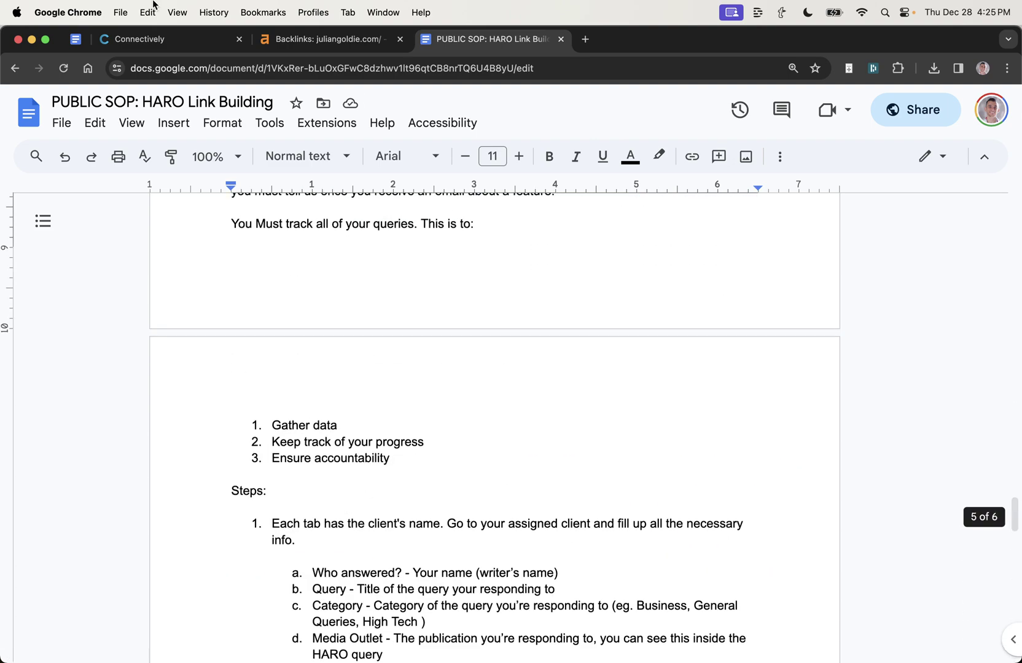
Make the pitch document viewable by anyone with the link and copy its link.
click(192, 37)
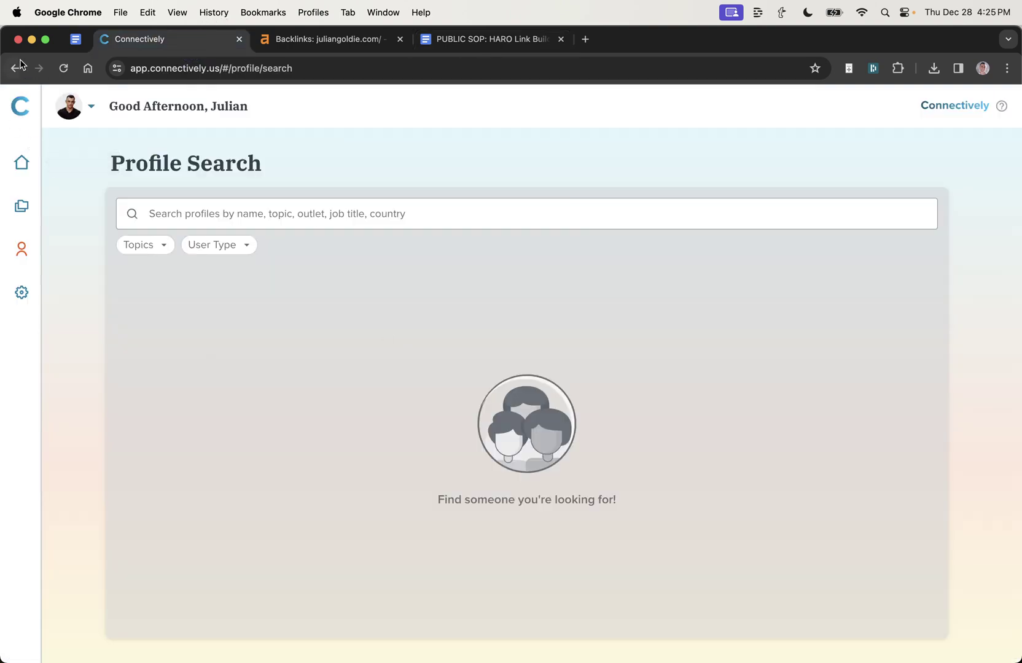
click(74, 40)
scroll(376, 455, up, 15)
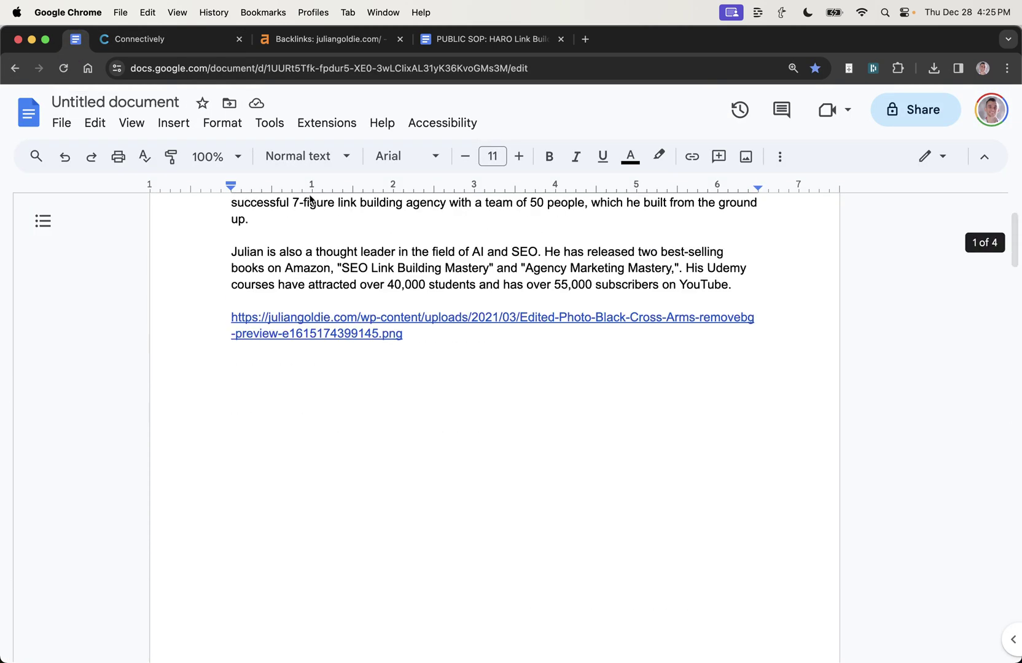
click(897, 114)
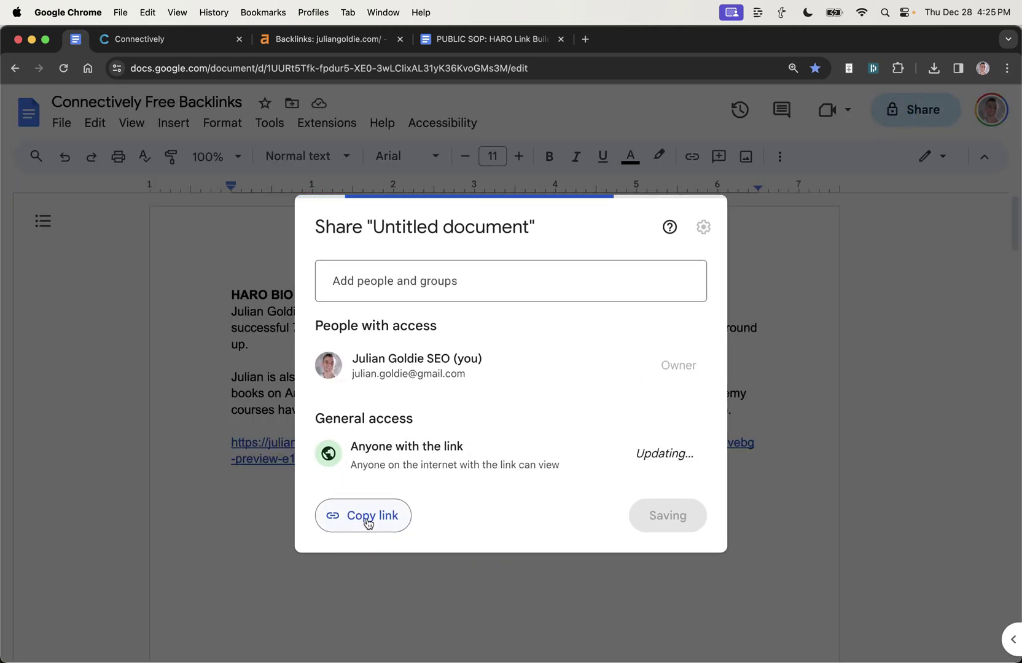
click(368, 518)
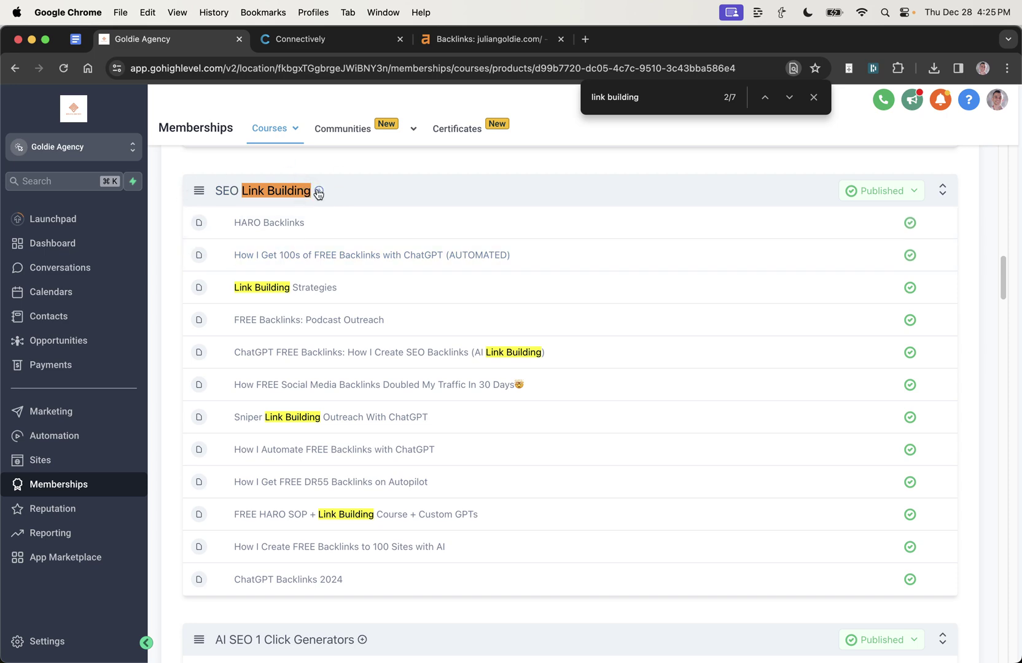
Add a lesson titled 'Connectively' under SEO Link Building, with the SOP document link in its body.
click(318, 192)
click(317, 215)
key(super+v)
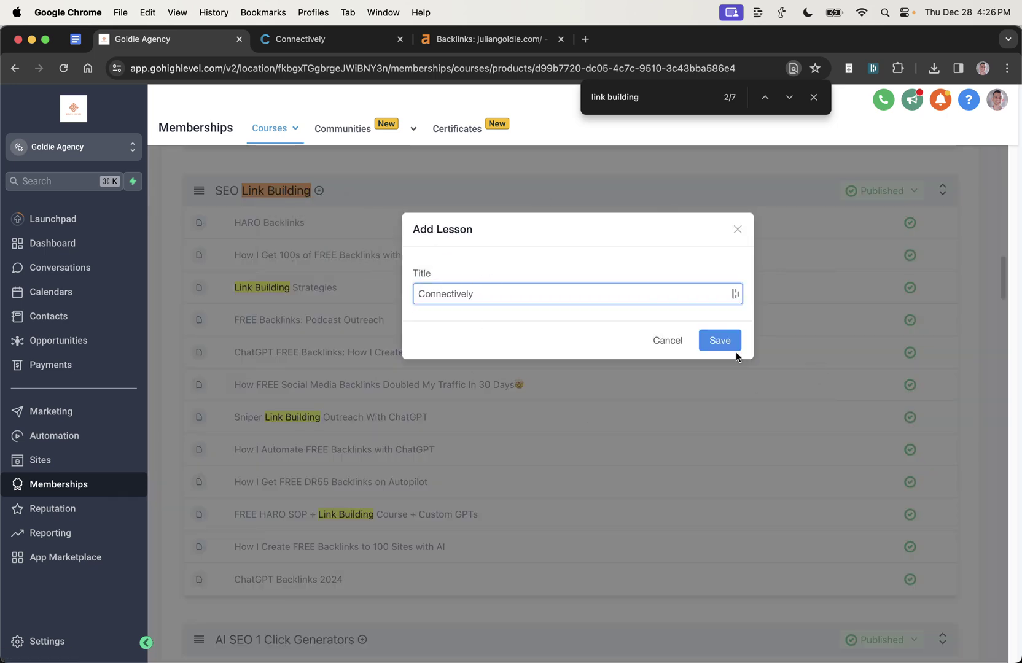
click(728, 340)
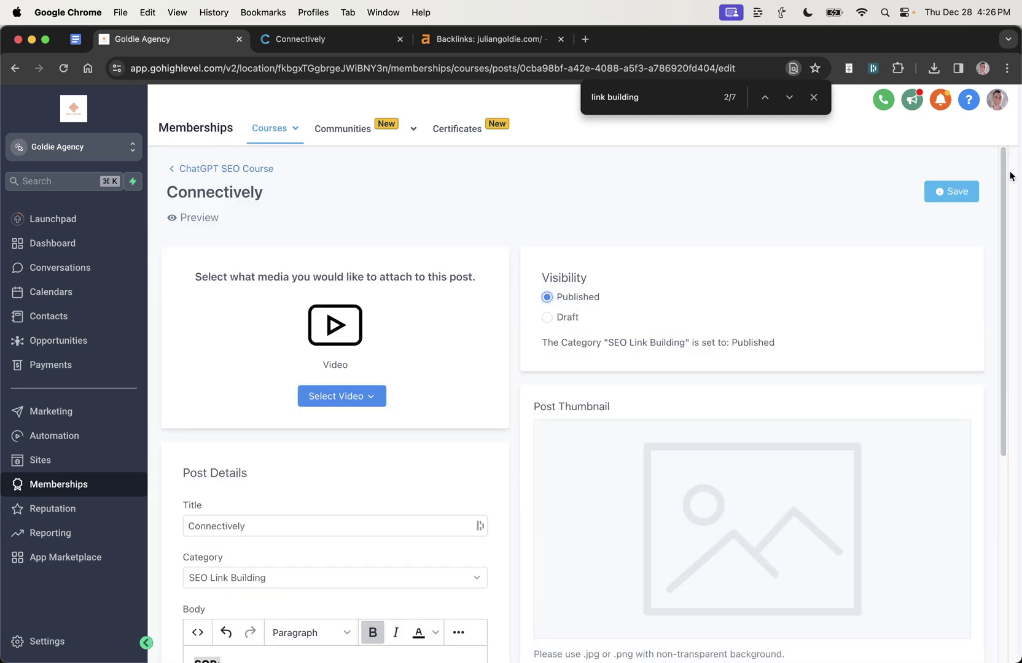
click(945, 194)
scroll(208, 396, down, 5)
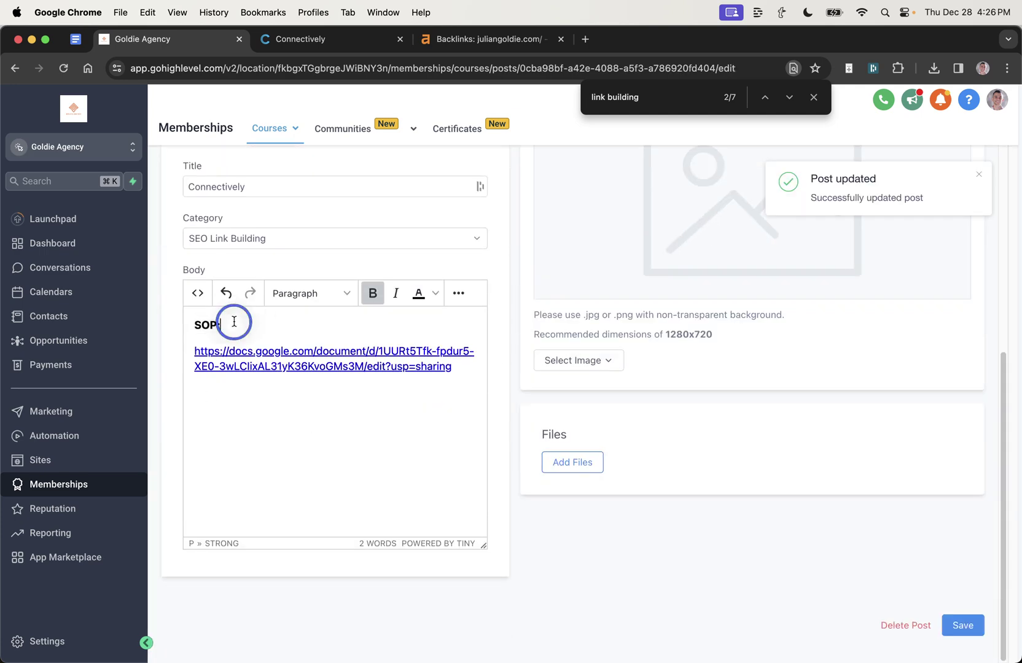
key(Return)
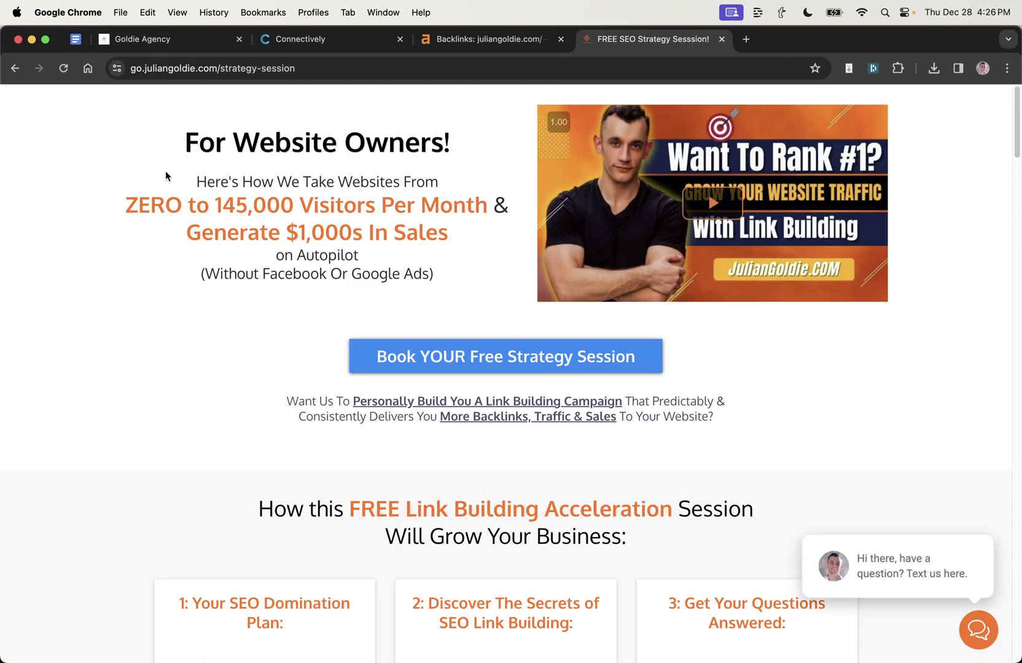
drag(175, 183, 458, 273)
click(458, 274)
scroll(801, 316, down, 5)
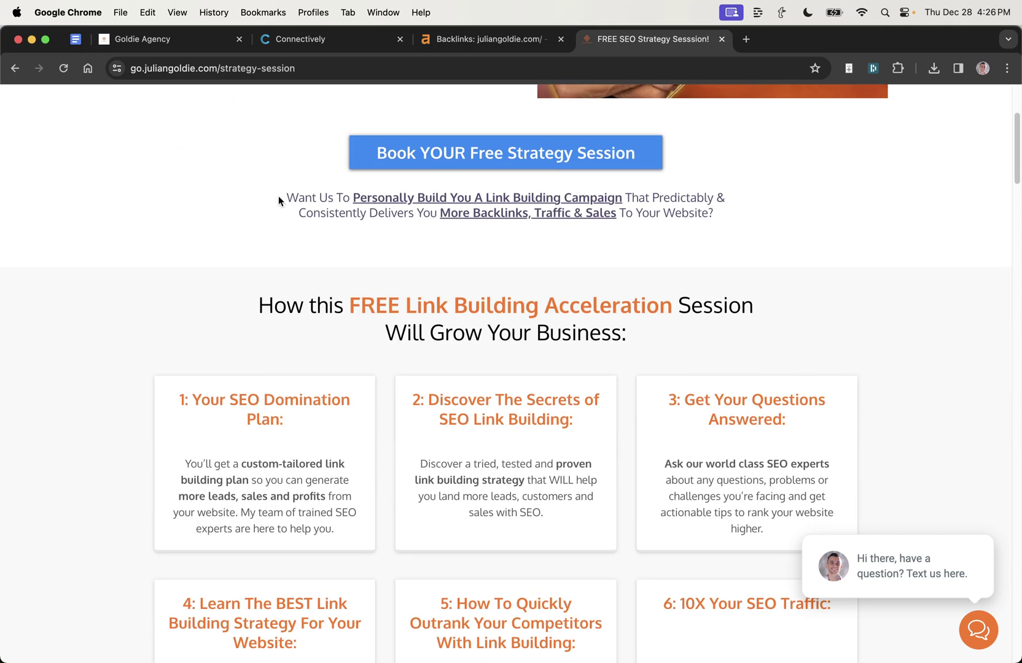
scroll(276, 199, down, 1)
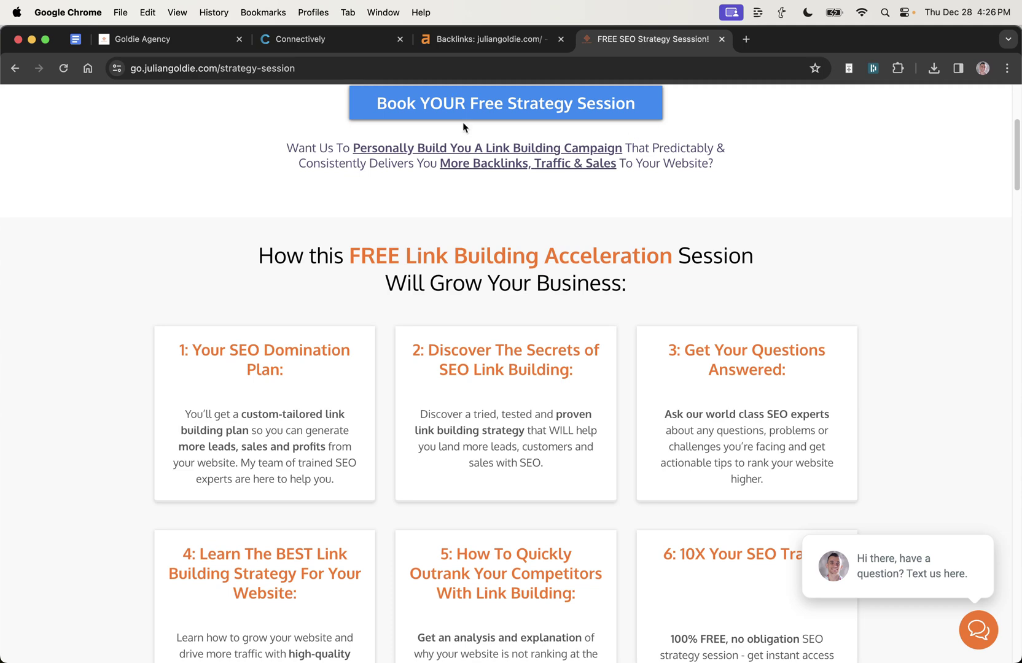
scroll(327, 451, down, 5)
scroll(320, 358, up, 1)
click(258, 163)
click(553, 175)
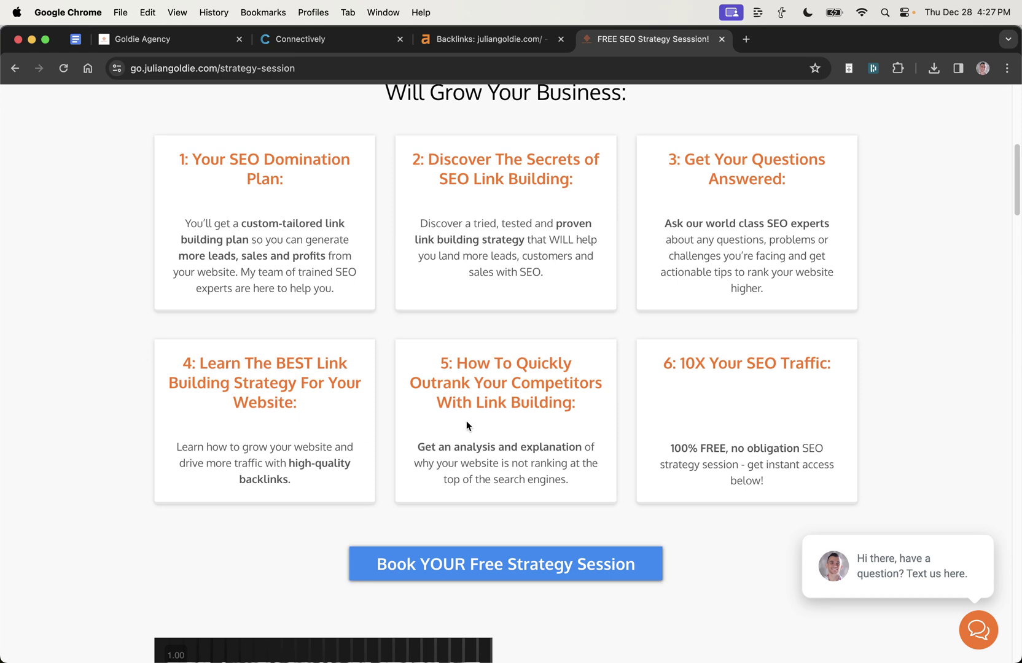
scroll(633, 463, down, 5)
scroll(625, 463, up, 10)
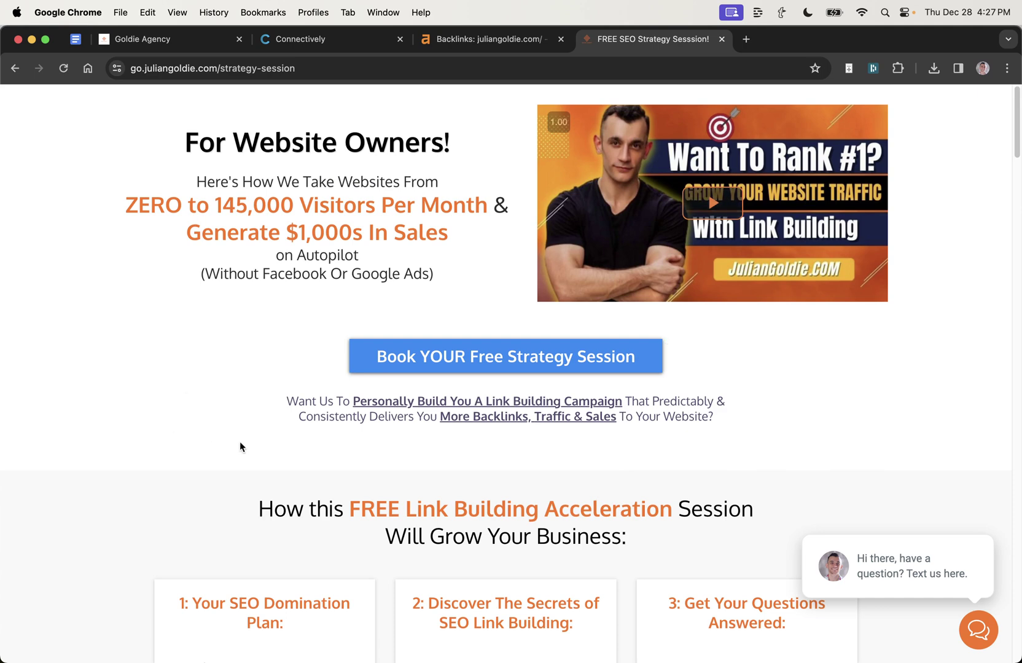